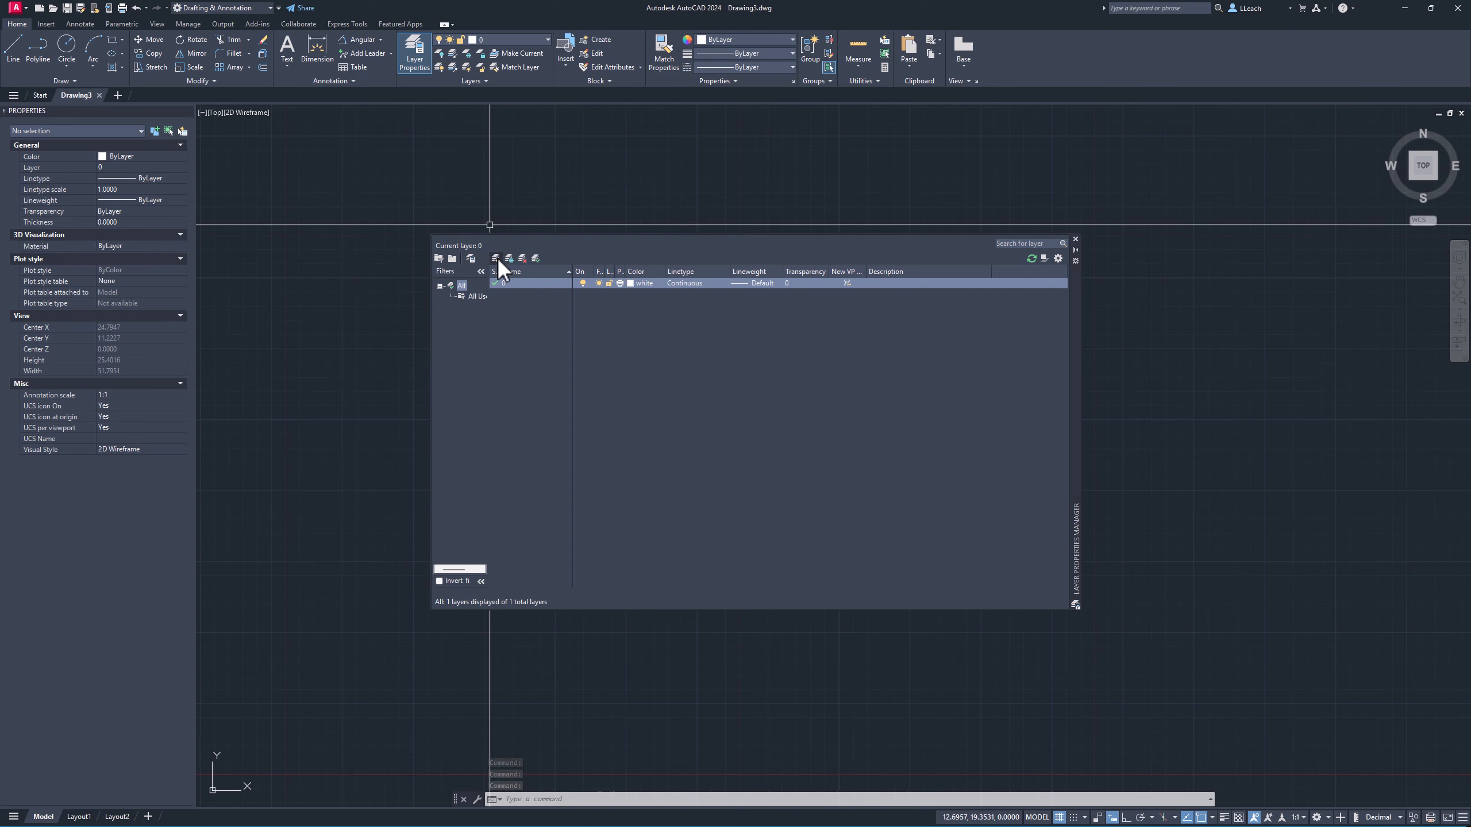
Create a new layer named OBJECT and set its colour to red.
{"action": "left_click", "coordinate": [496, 258]}
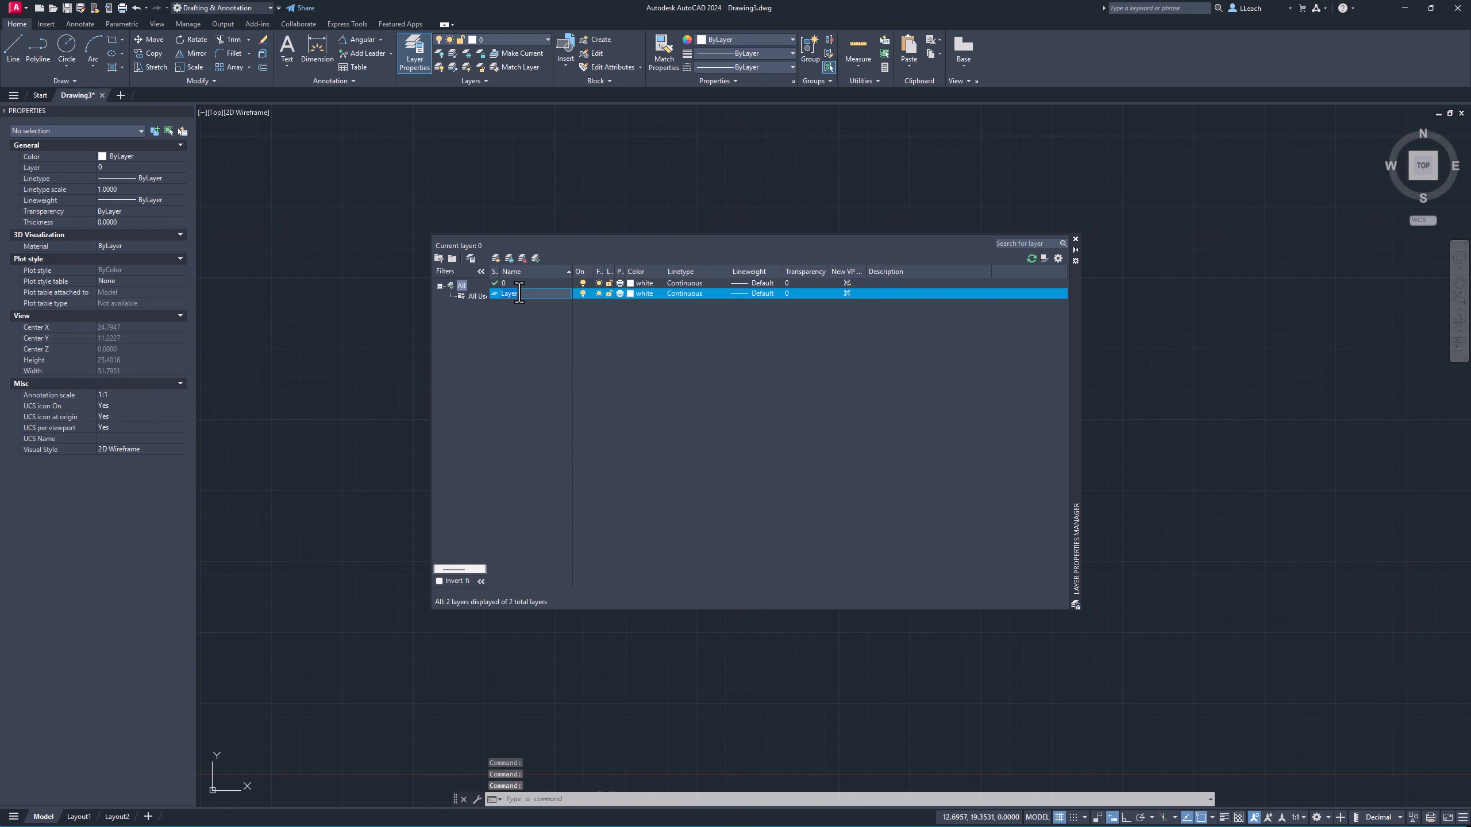
{"action": "type", "text": "OBJECT"}
{"action": "left_click", "coordinate": [632, 292]}
{"action": "left_click", "coordinate": [92, 545]}
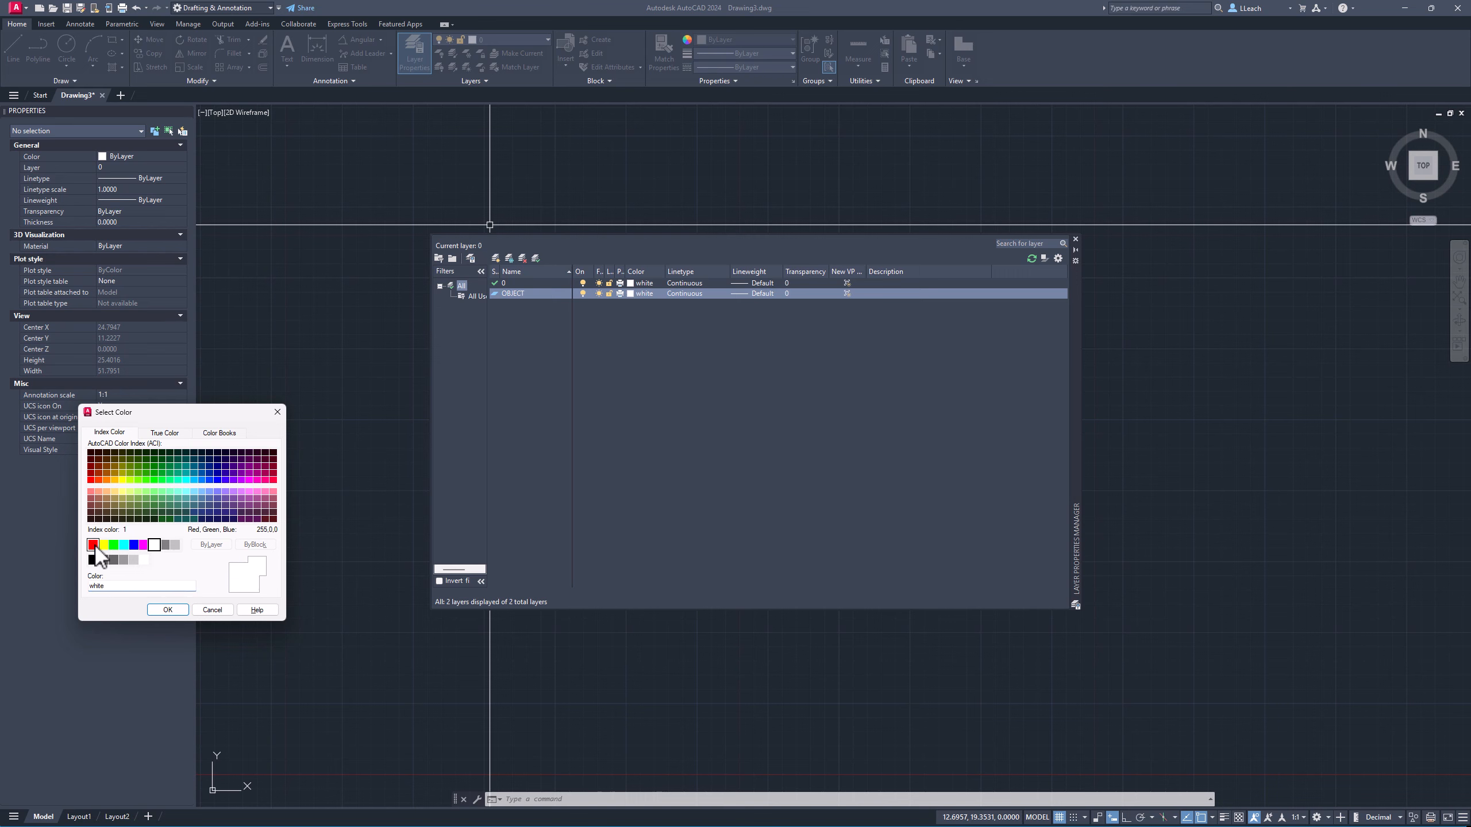
{"action": "left_click", "coordinate": [167, 609]}
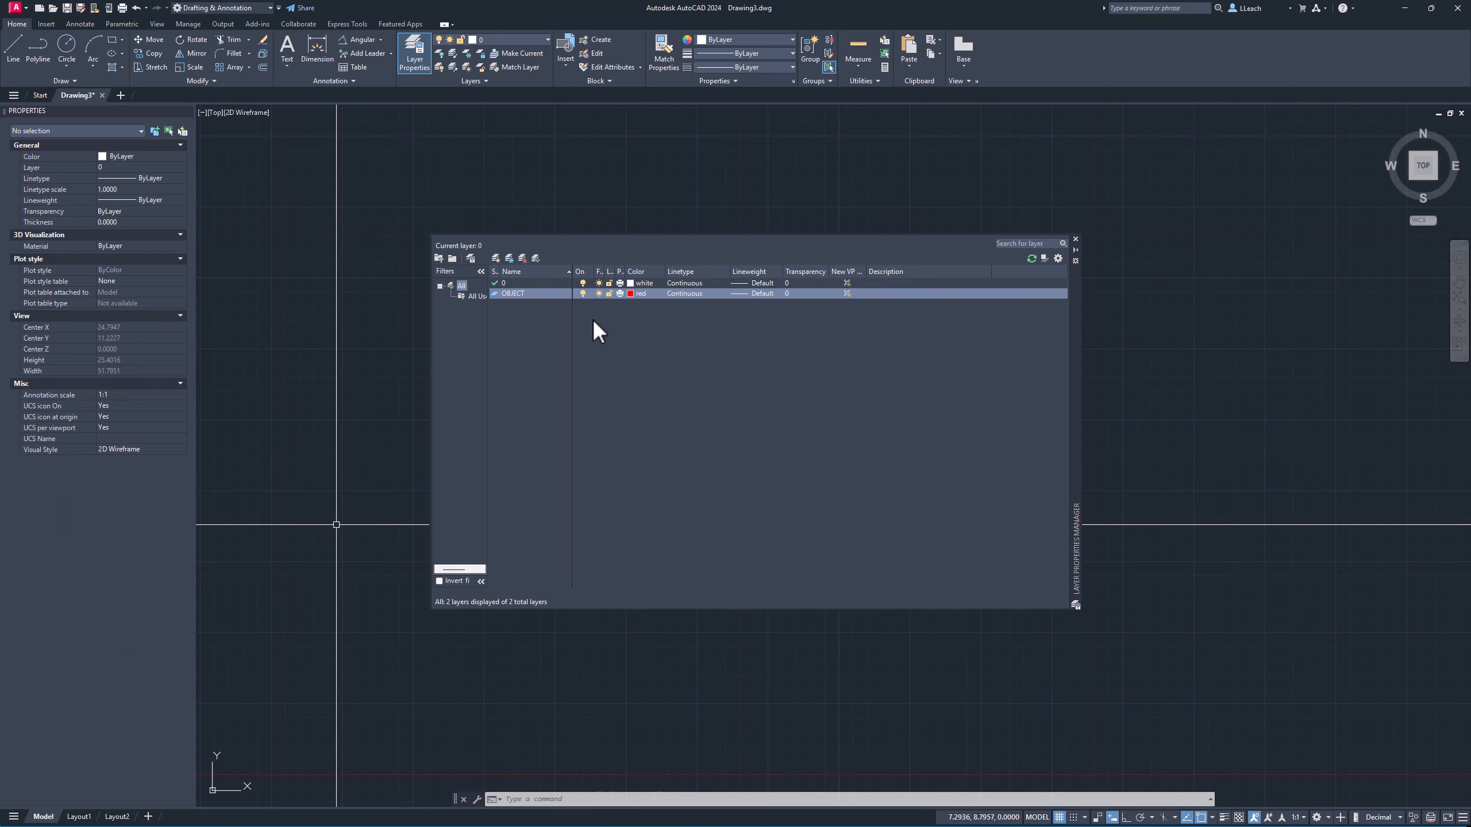
Set the OBJECT layer's lineweight to 0.30 mm.
{"action": "left_click", "coordinate": [764, 291]}
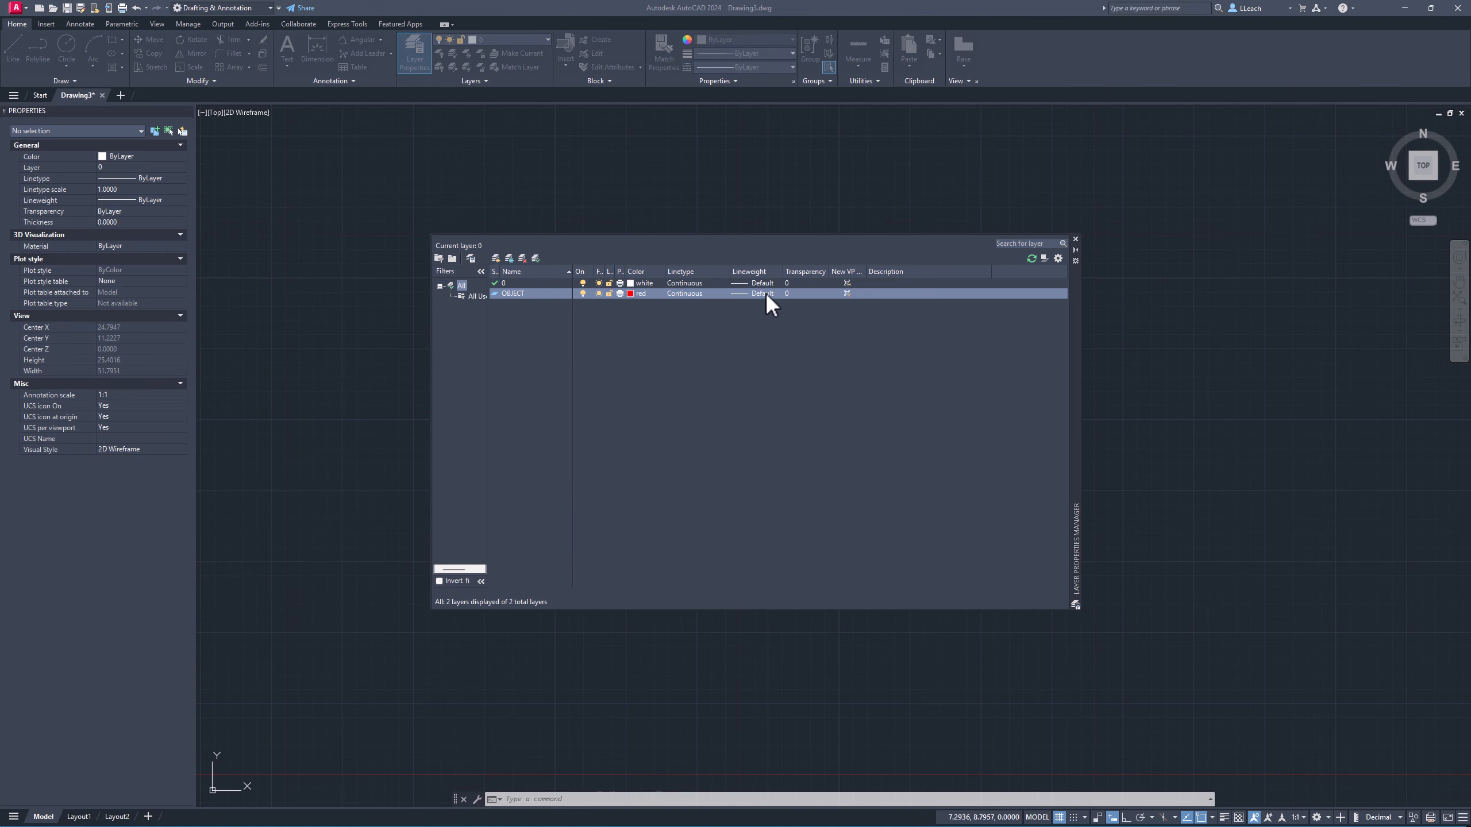
{"action": "left_click", "coordinate": [649, 541]}
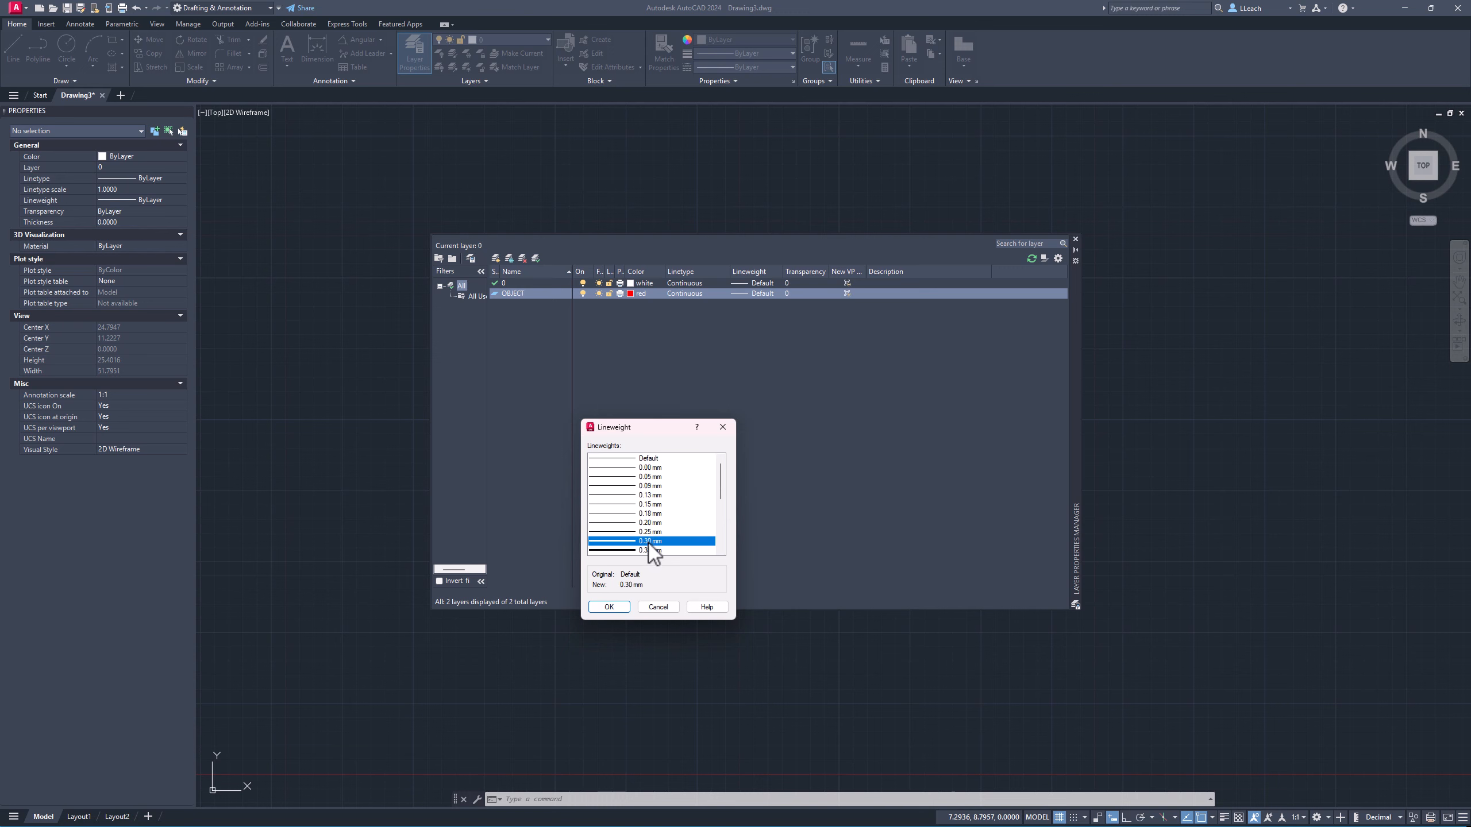
{"action": "left_click", "coordinate": [606, 608]}
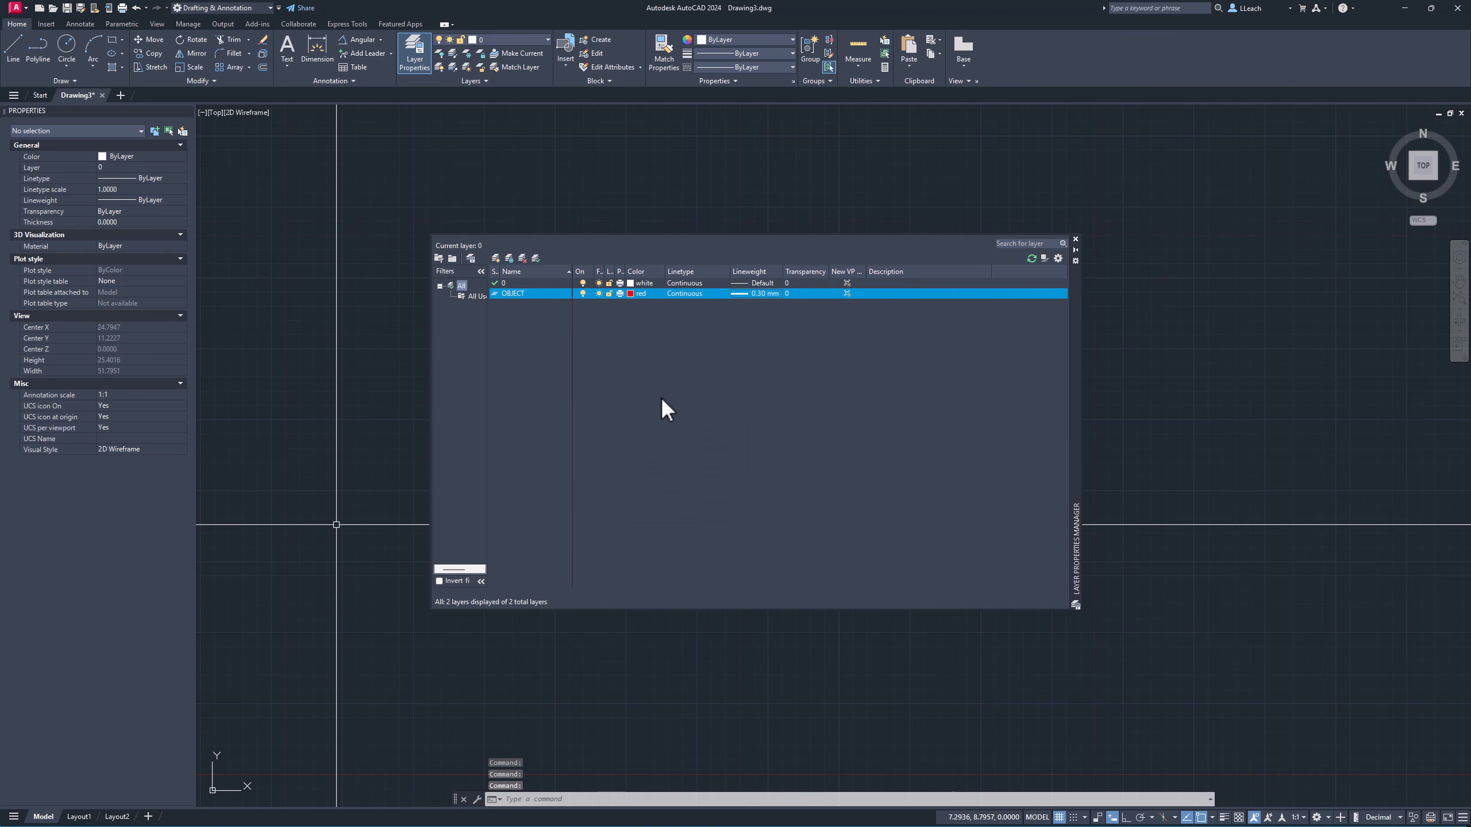
Create a new layer named DIM and set its colour to yellow.
{"action": "left_click", "coordinate": [495, 257]}
{"action": "type", "text": "DIM"}
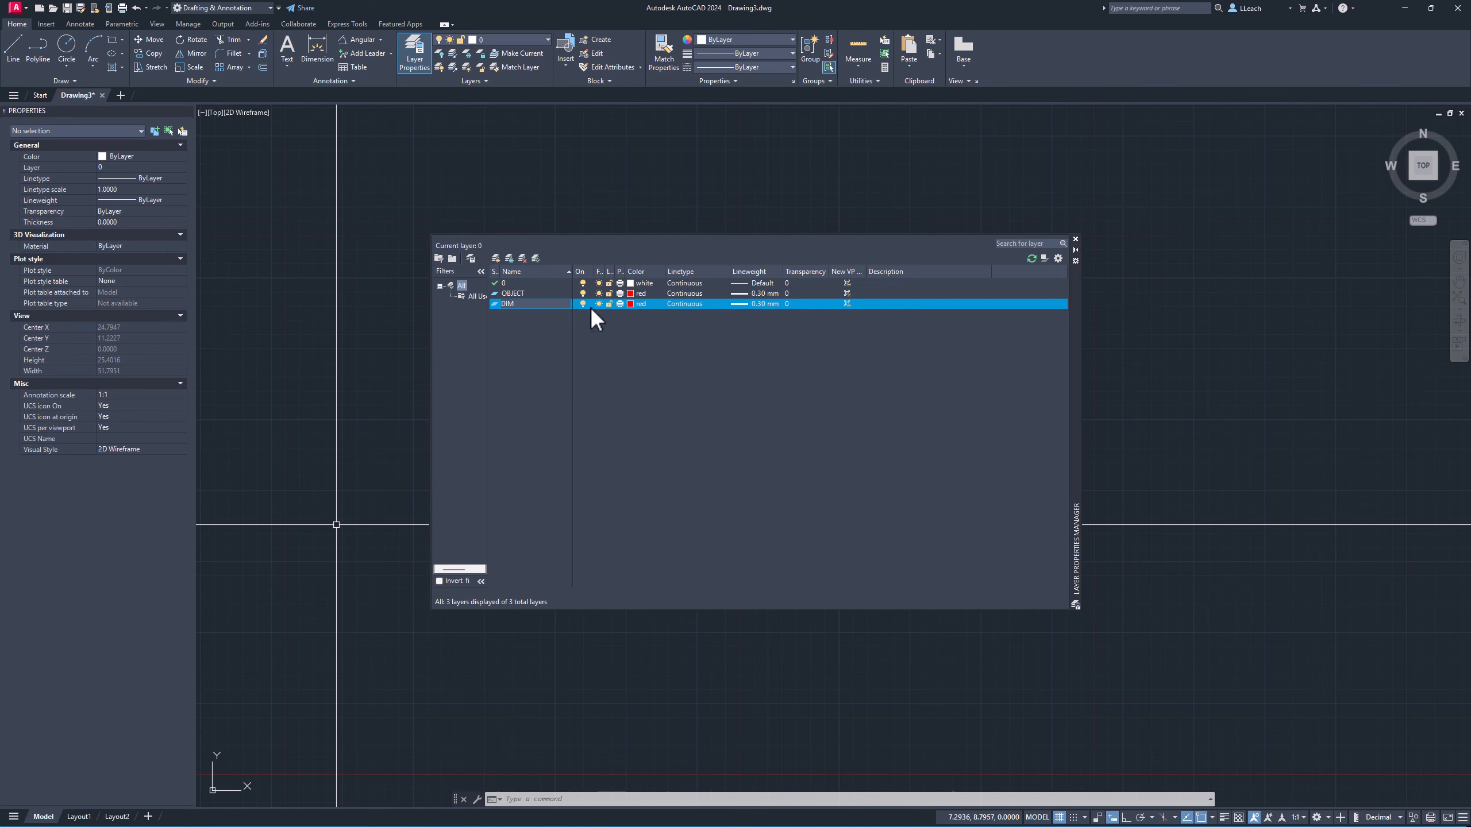
{"action": "left_click", "coordinate": [632, 303]}
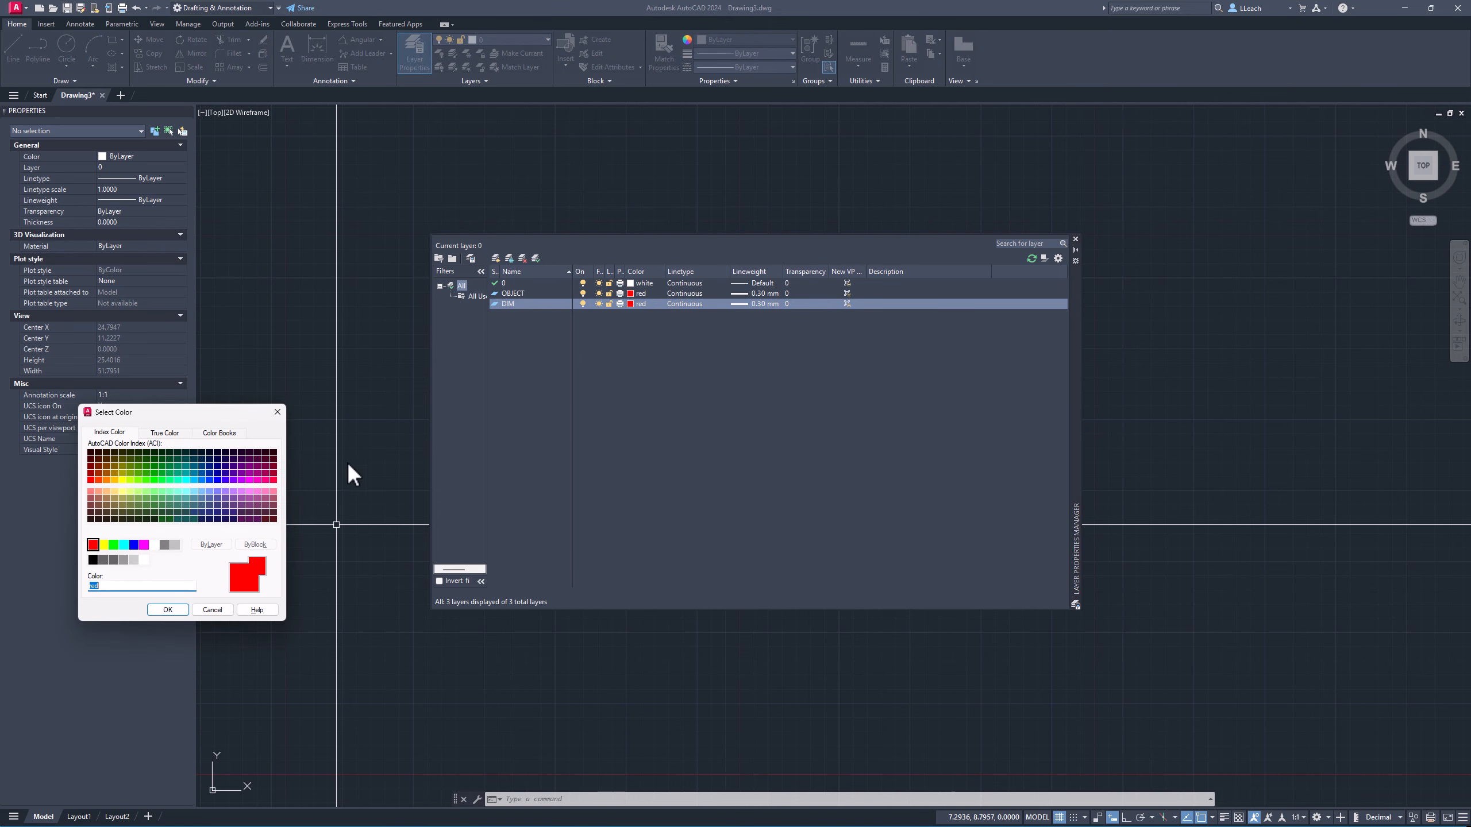
{"action": "left_click", "coordinate": [103, 545]}
{"action": "left_click", "coordinate": [164, 608]}
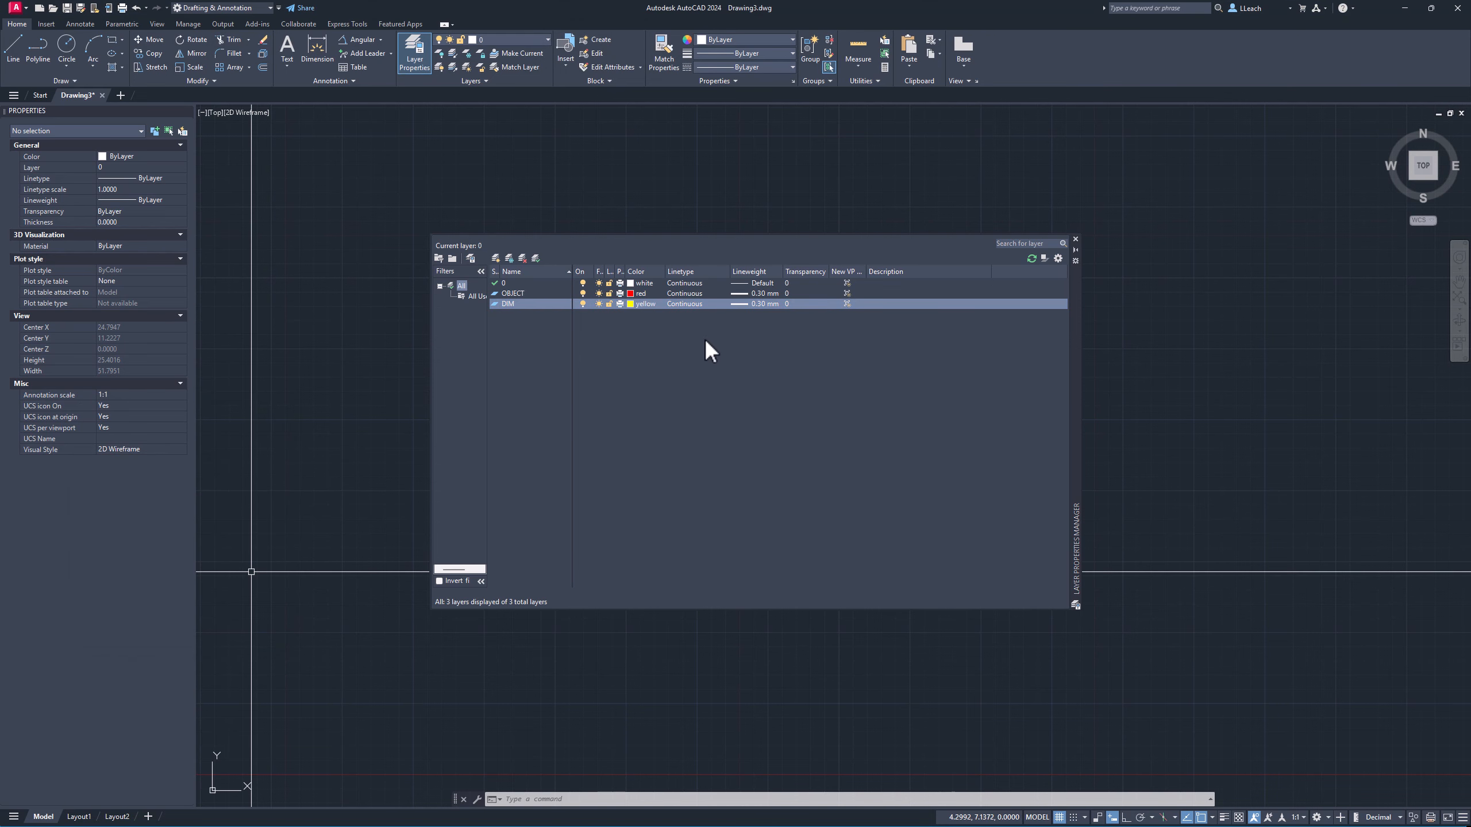
Set the DIM layer's lineweight to 0.20 mm.
{"action": "left_click", "coordinate": [756, 302]}
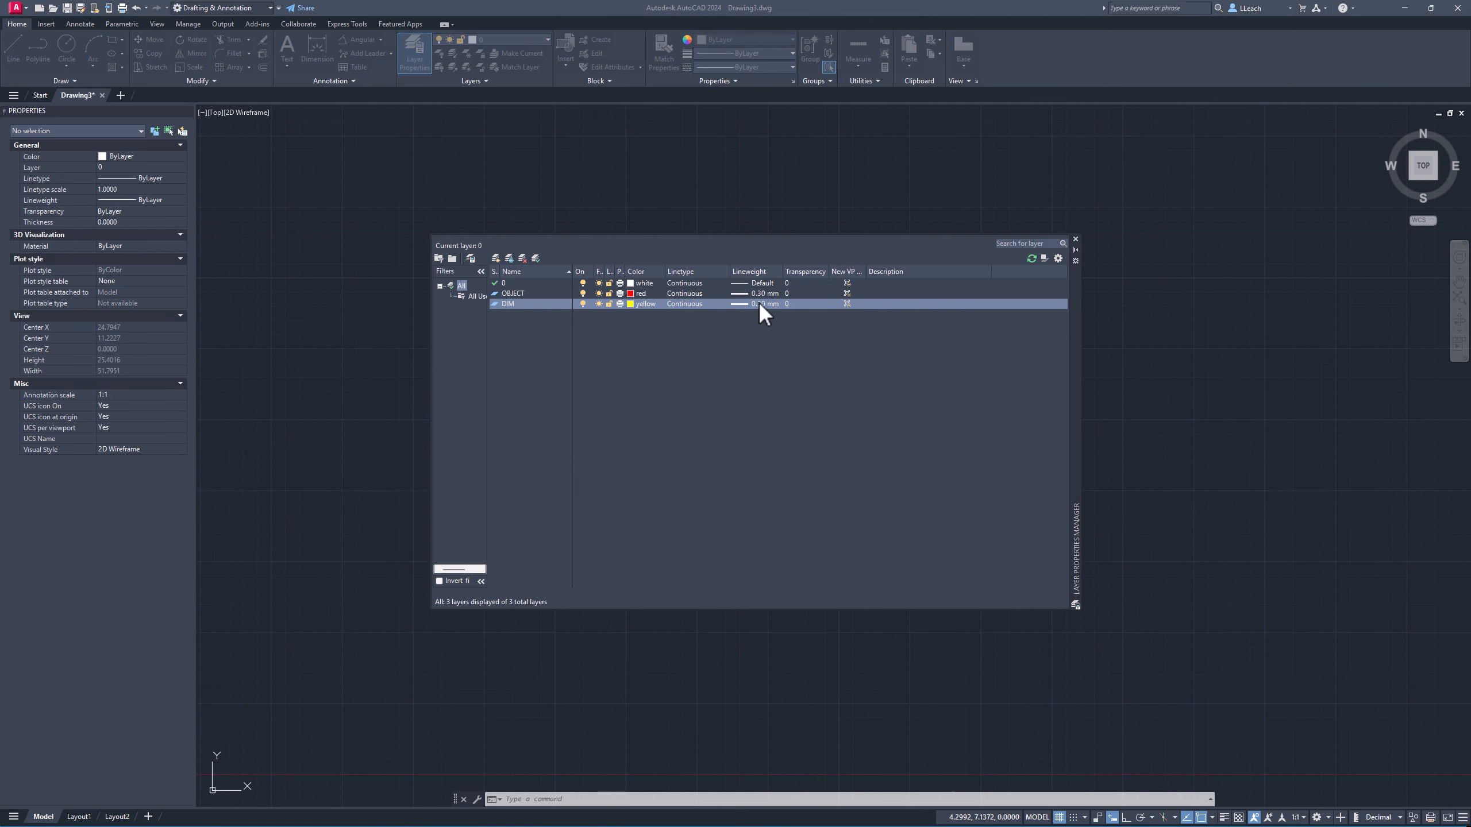
{"action": "left_click", "coordinate": [643, 523]}
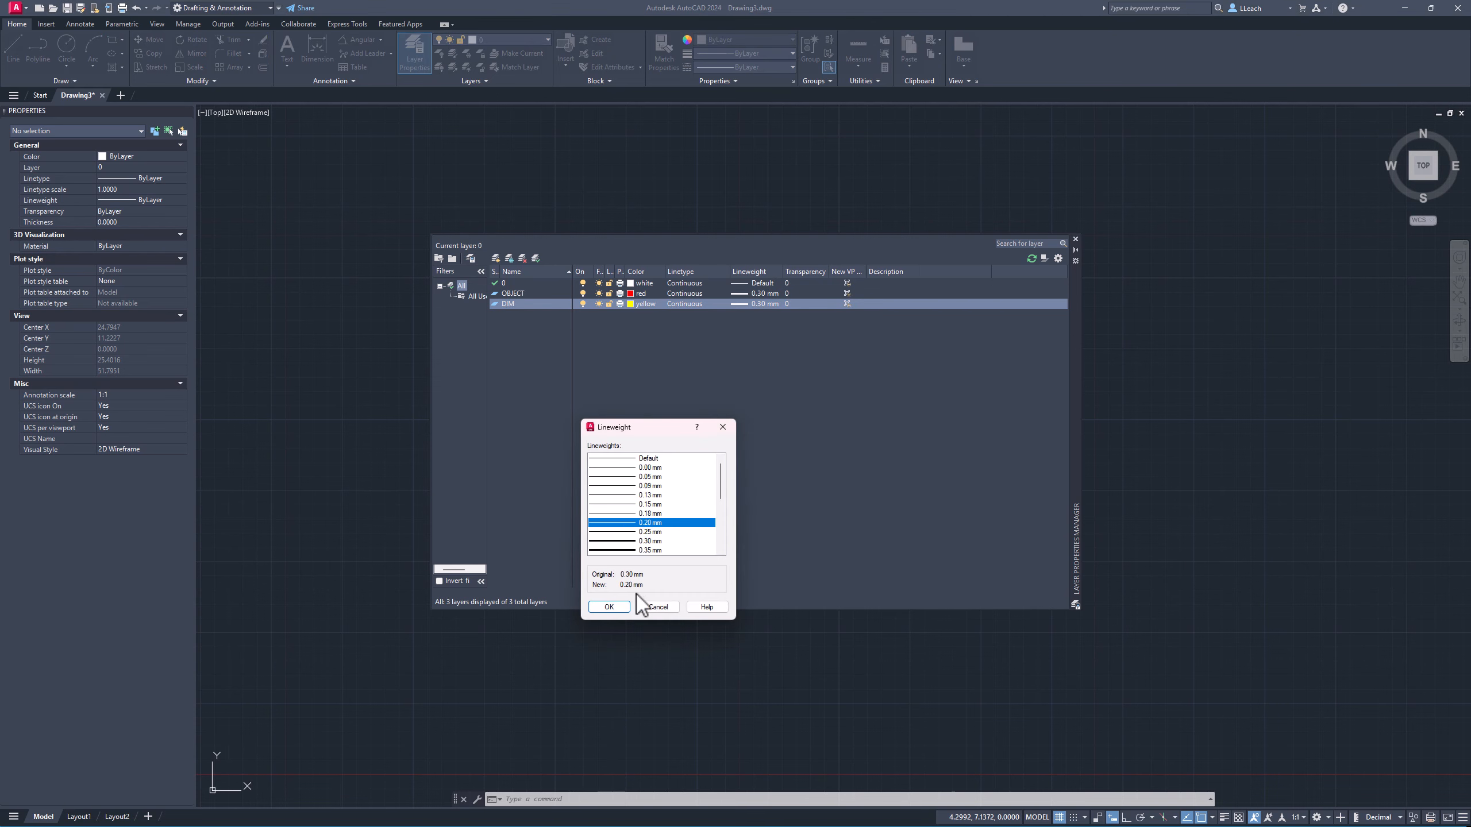
{"action": "left_click", "coordinate": [608, 606]}
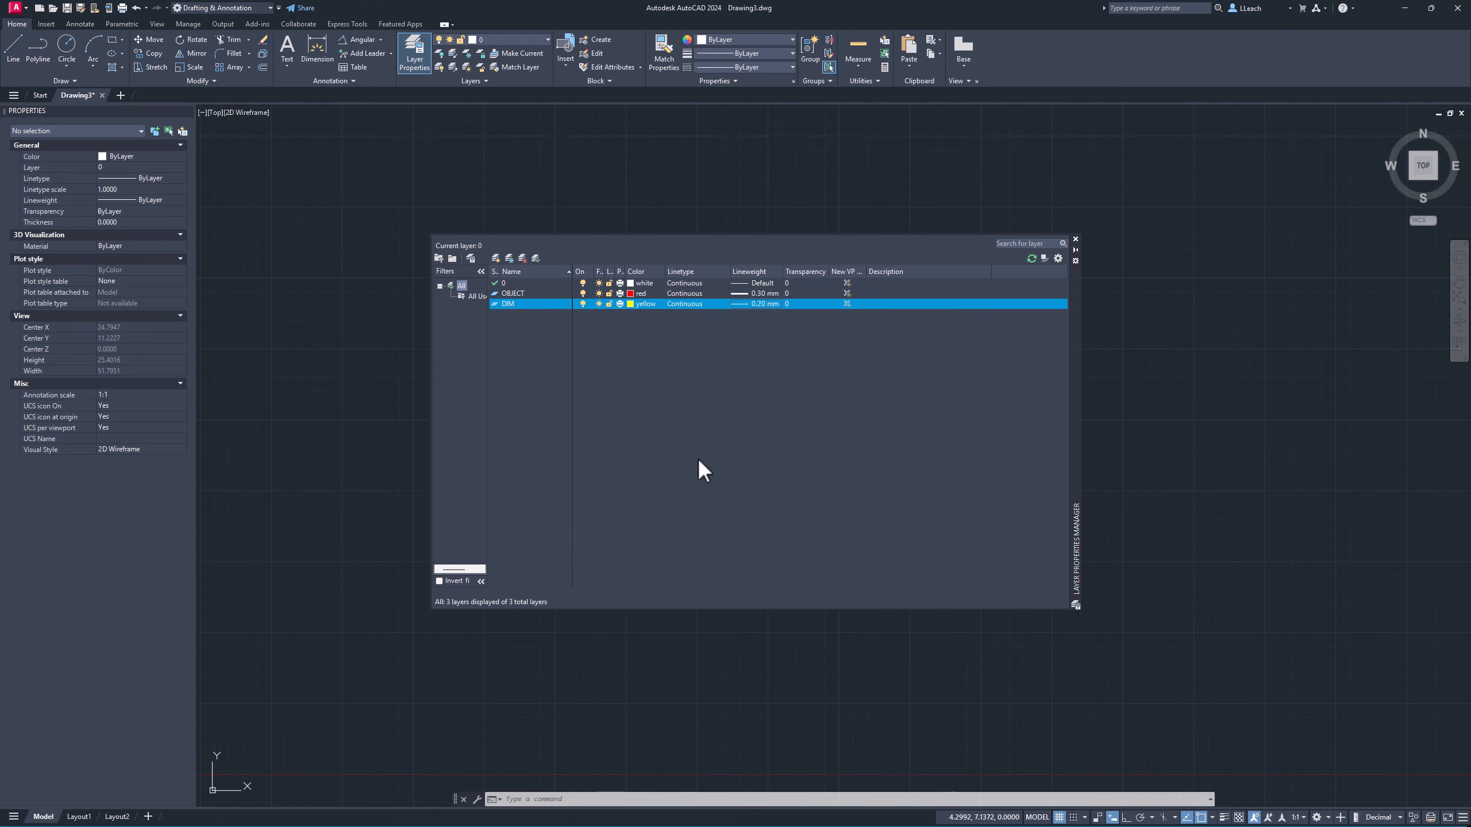
Make the OBJECT layer current and close the layer manager.
{"action": "double_click", "coordinate": [516, 292]}
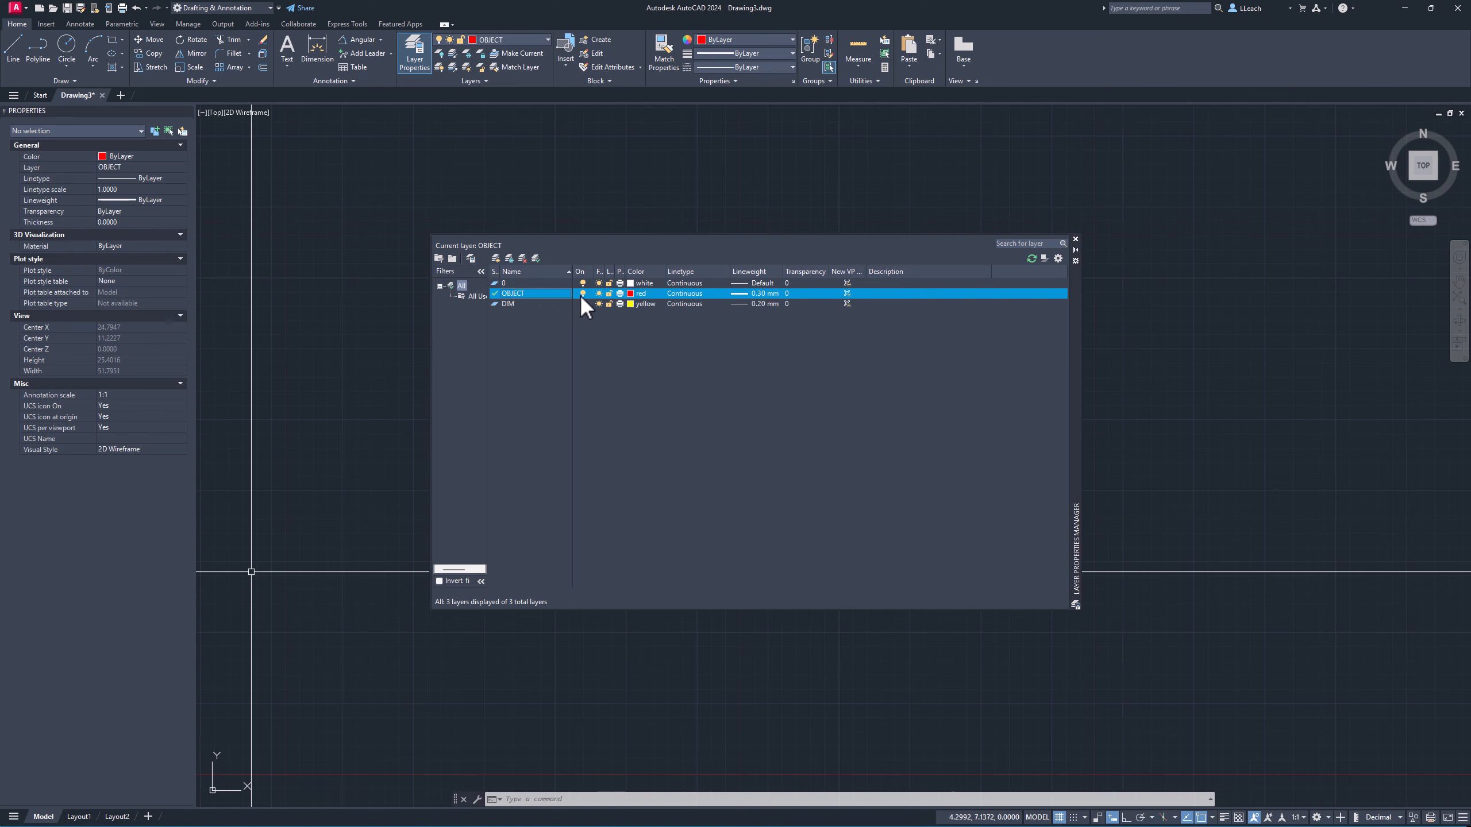
{"action": "left_click", "coordinate": [1075, 238]}
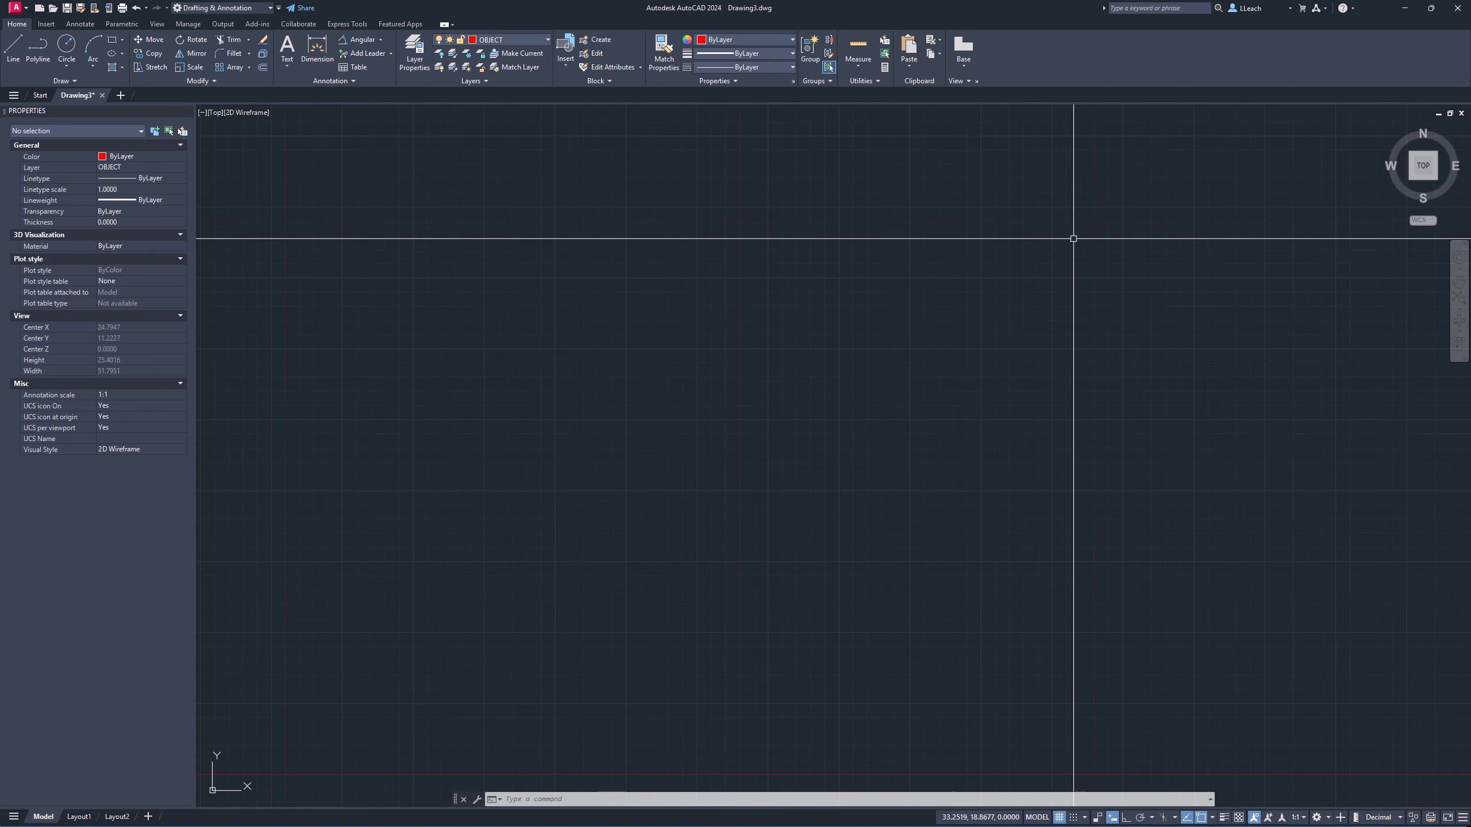
Toggle the lineweight display and check the LineWeight option among the customization settings.
{"action": "left_click", "coordinate": [1225, 819]}
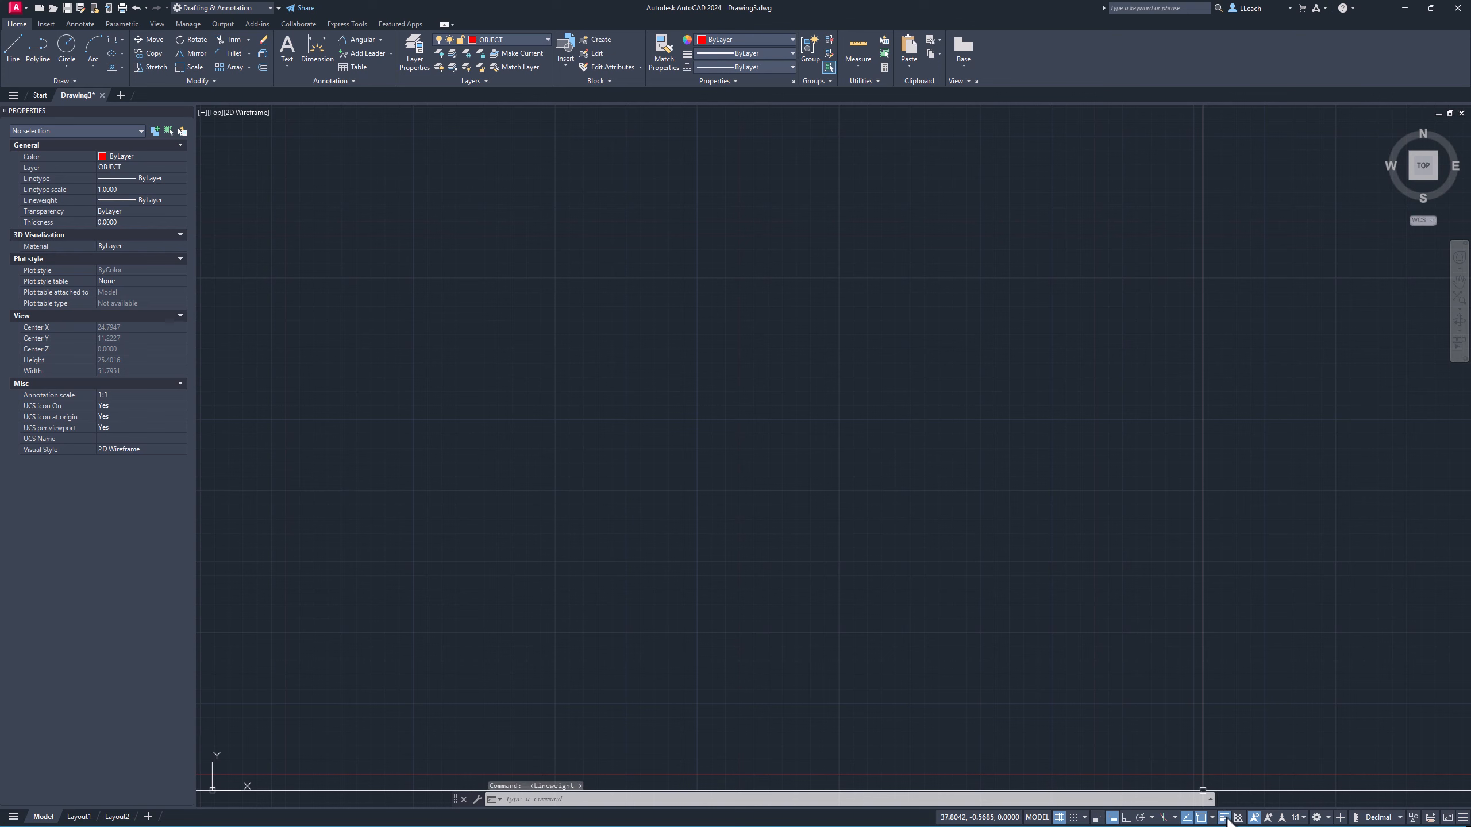
{"action": "left_click", "coordinate": [1463, 817]}
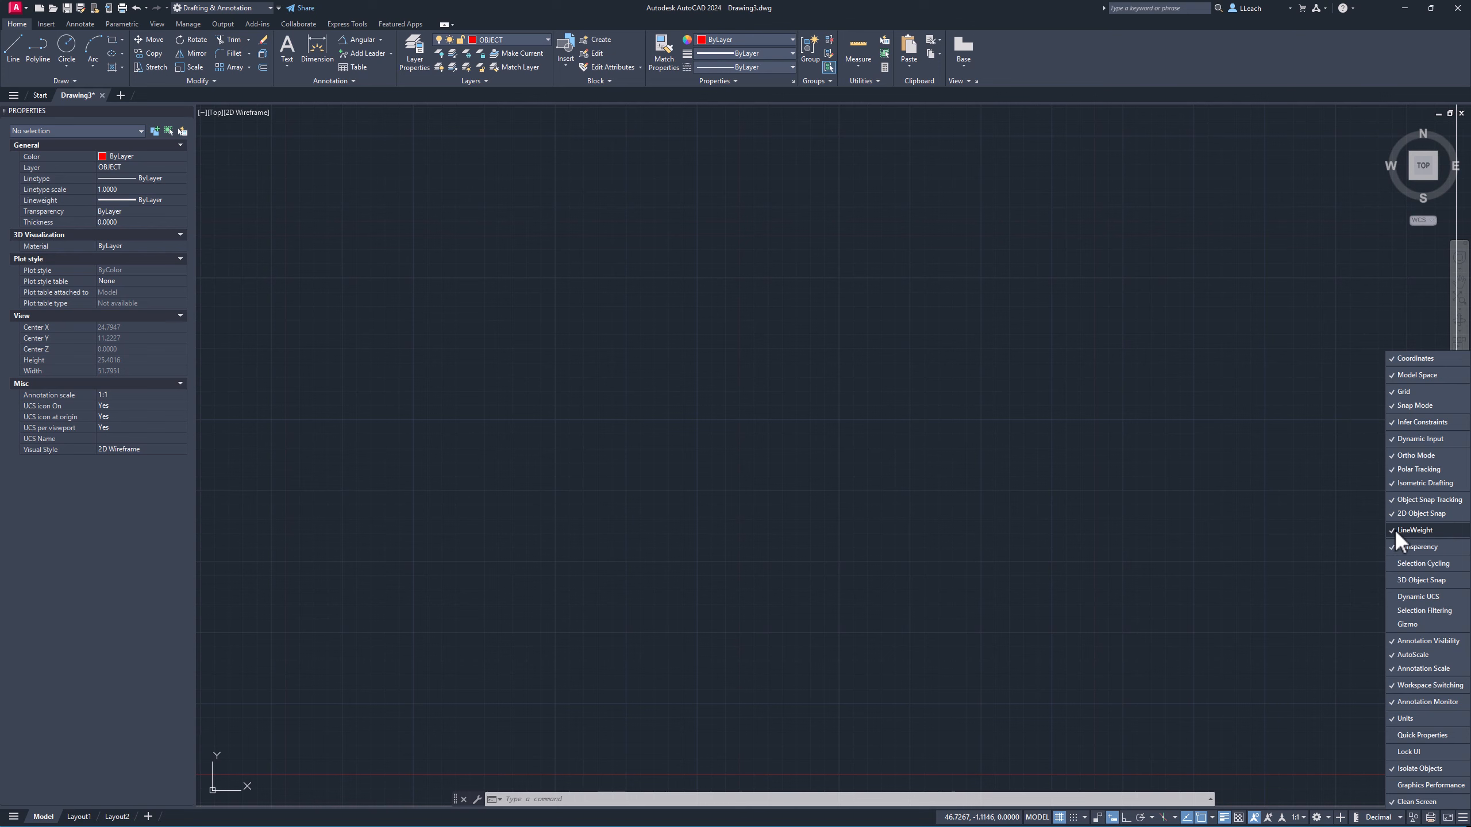
{"action": "left_click", "coordinate": [1463, 817]}
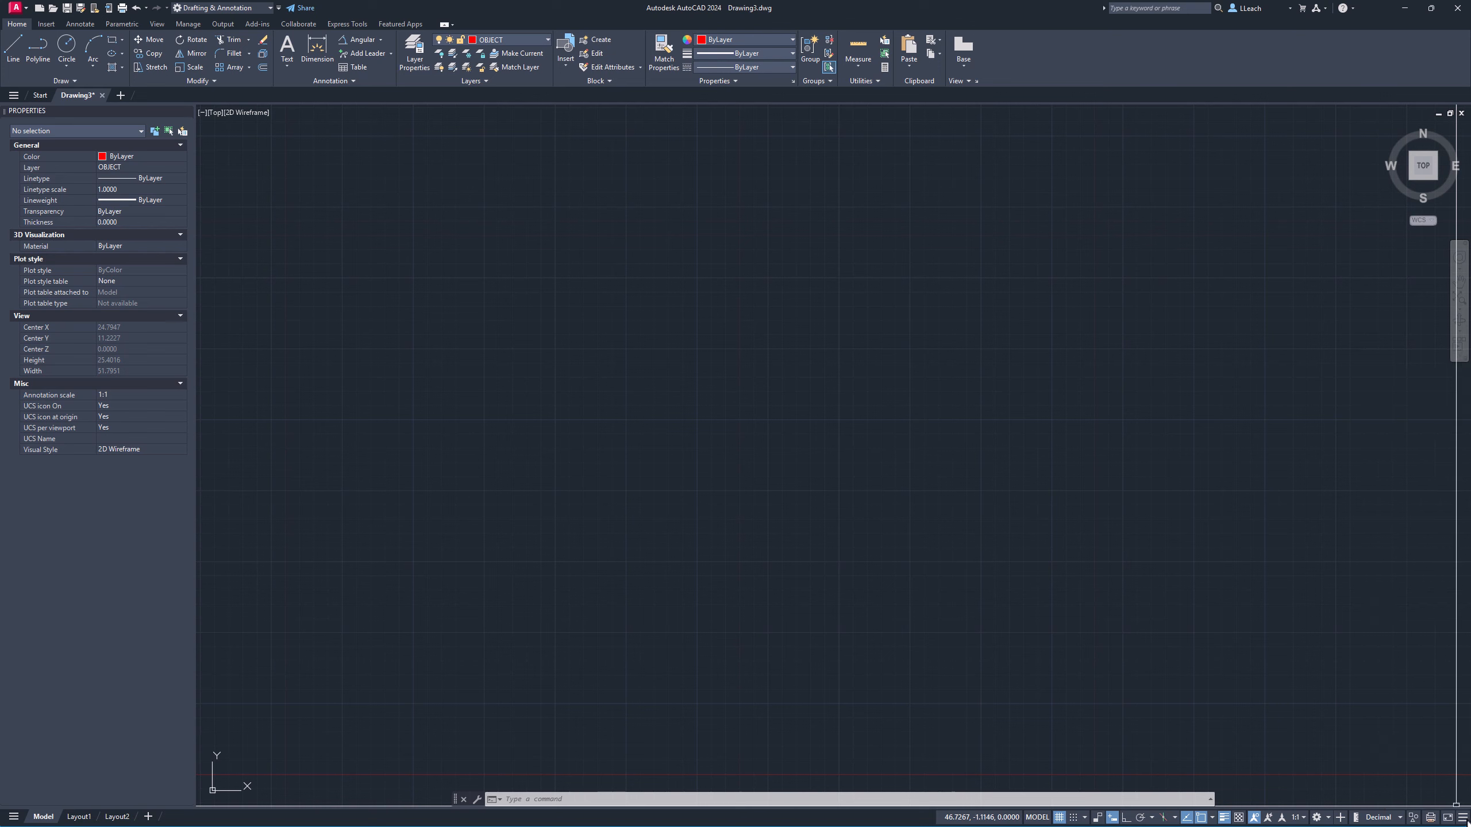
{"action": "left_click", "coordinate": [1225, 817]}
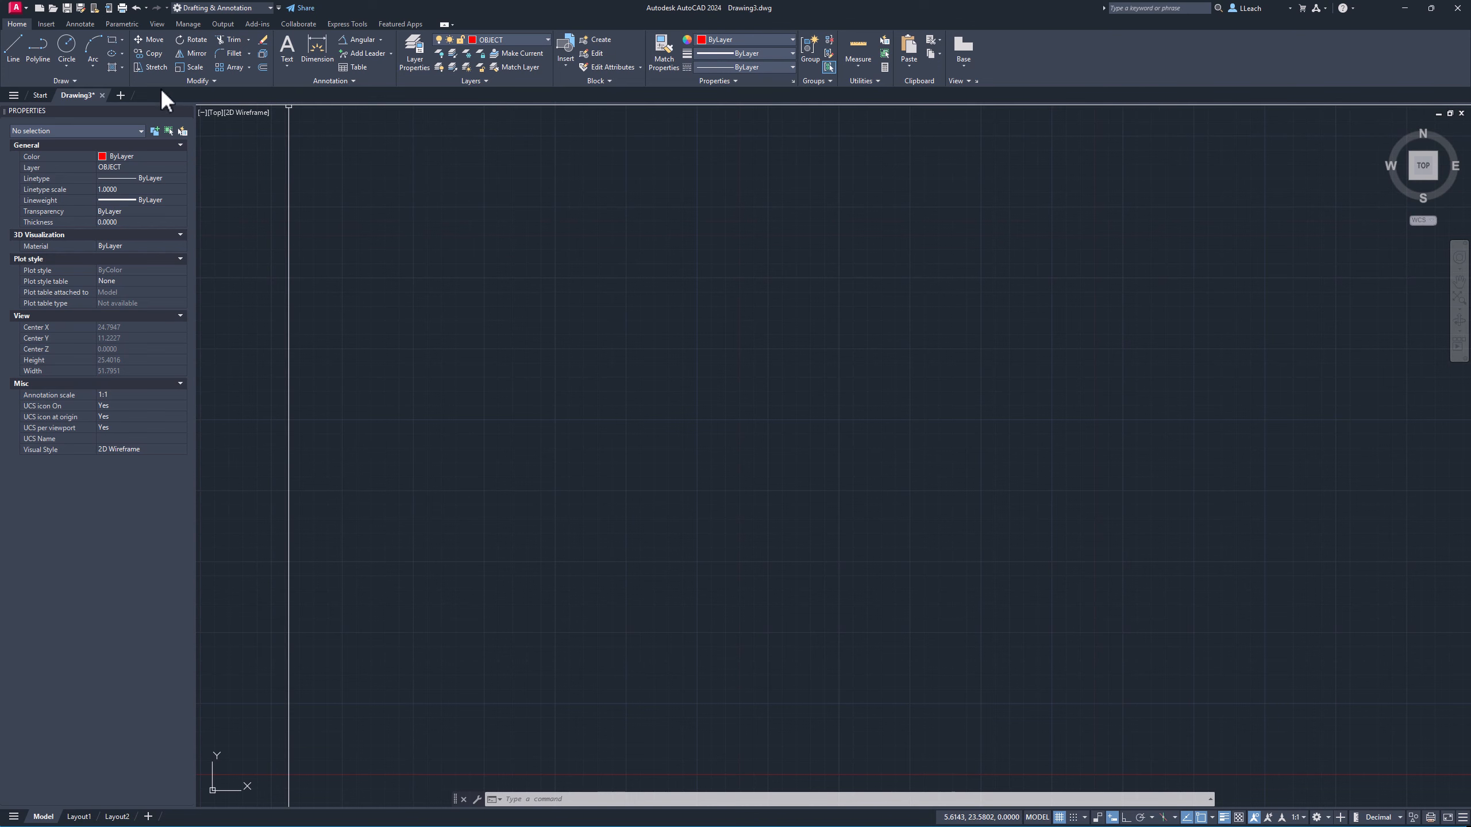
Draw a rectangle from corner 0,0 with its opposite corner at @2,2.
{"action": "left_click", "coordinate": [122, 39]}
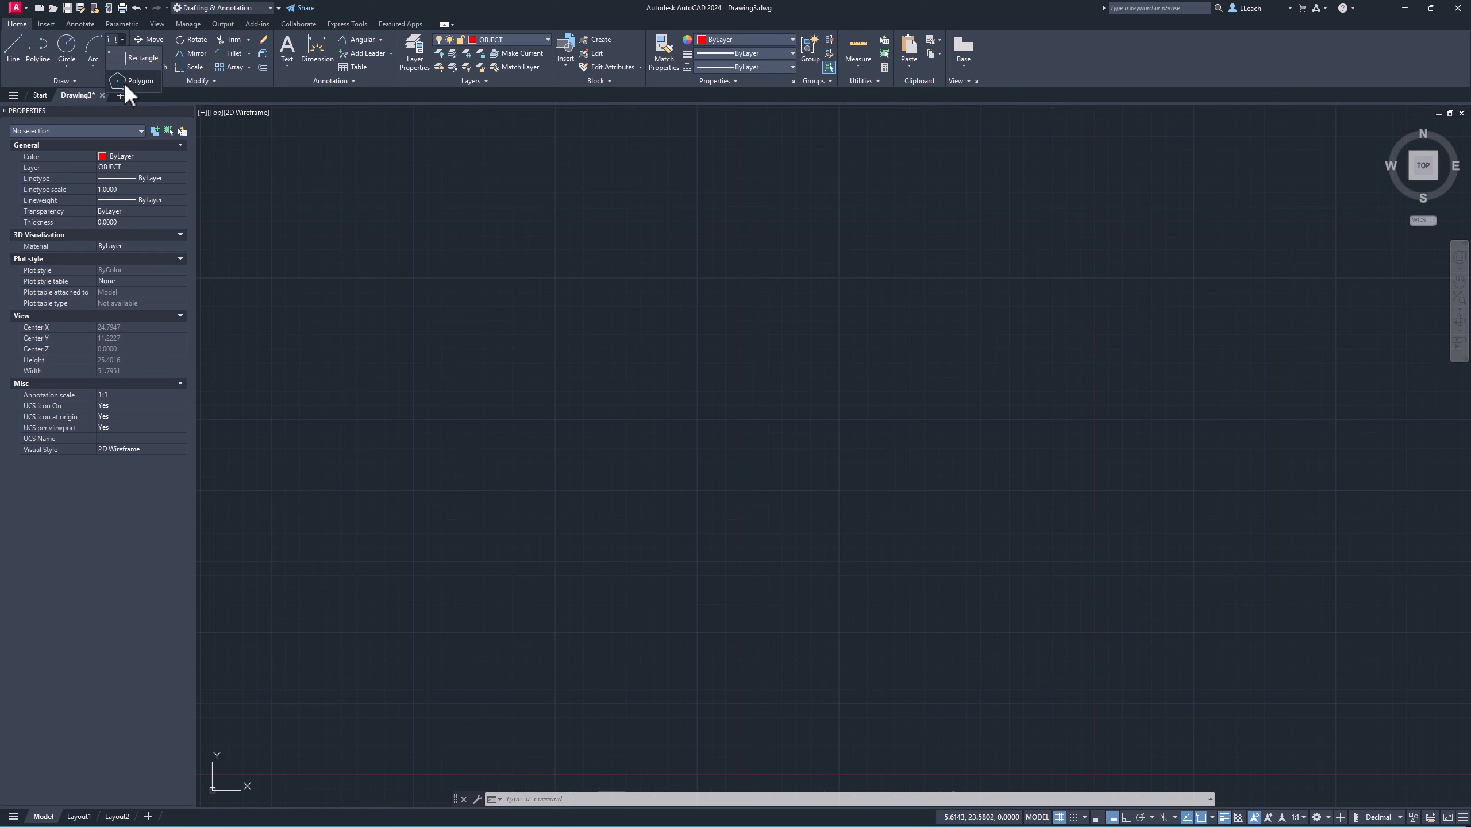
{"action": "left_click", "coordinate": [146, 58]}
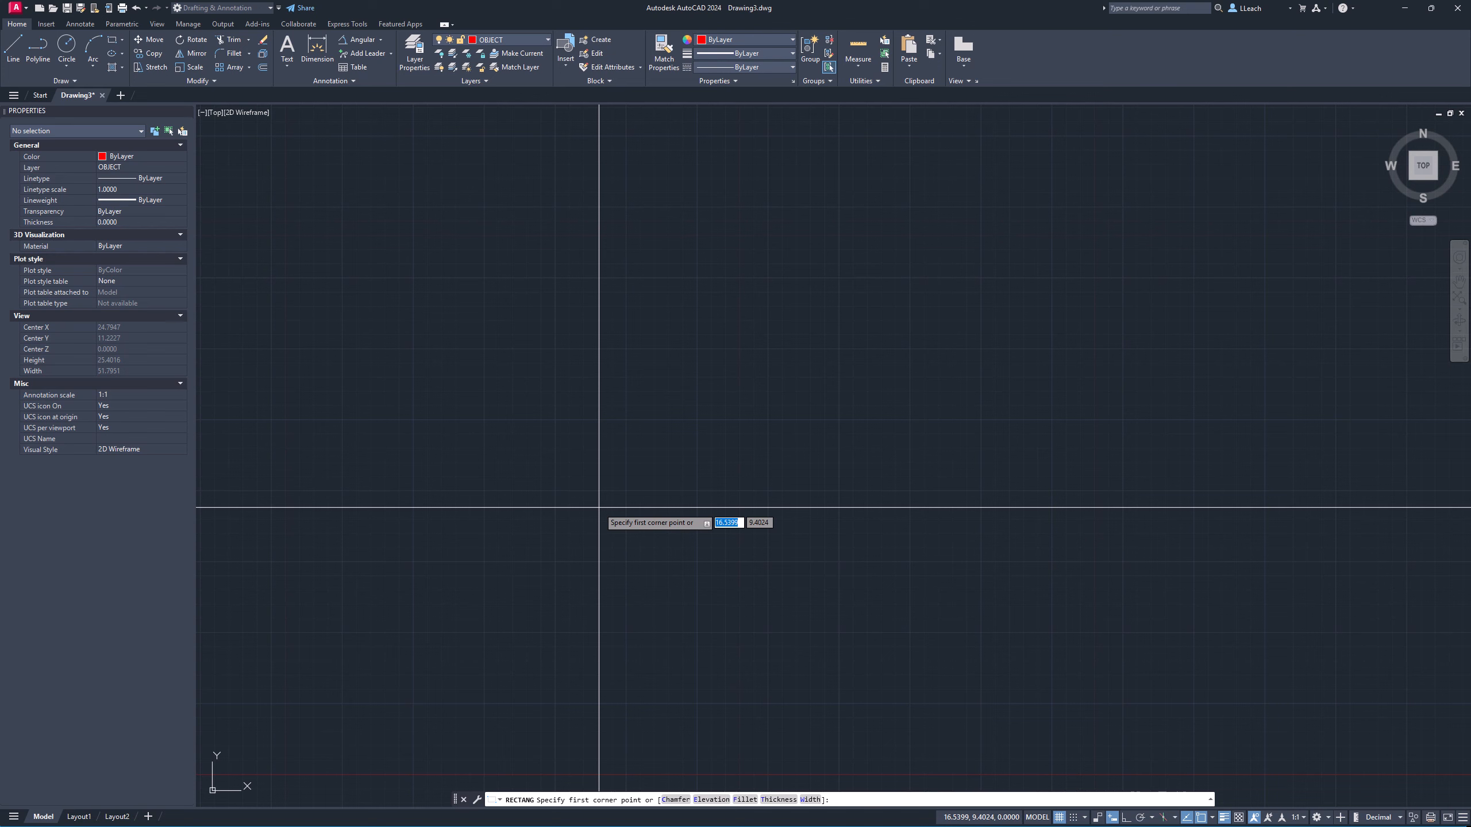
{"action": "type", "text": "0"}
{"action": "key", "text": "Tab"}
{"action": "type", "text": "0"}
{"action": "key", "text": "Return"}
{"action": "mouse_move", "coordinate": [534, 509]}
{"action": "middle_mouse_down"}
{"action": "mouse_move", "coordinate": [692, 433]}
{"action": "mouse_move", "coordinate": [755, 366]}
{"action": "middle_mouse_up"}
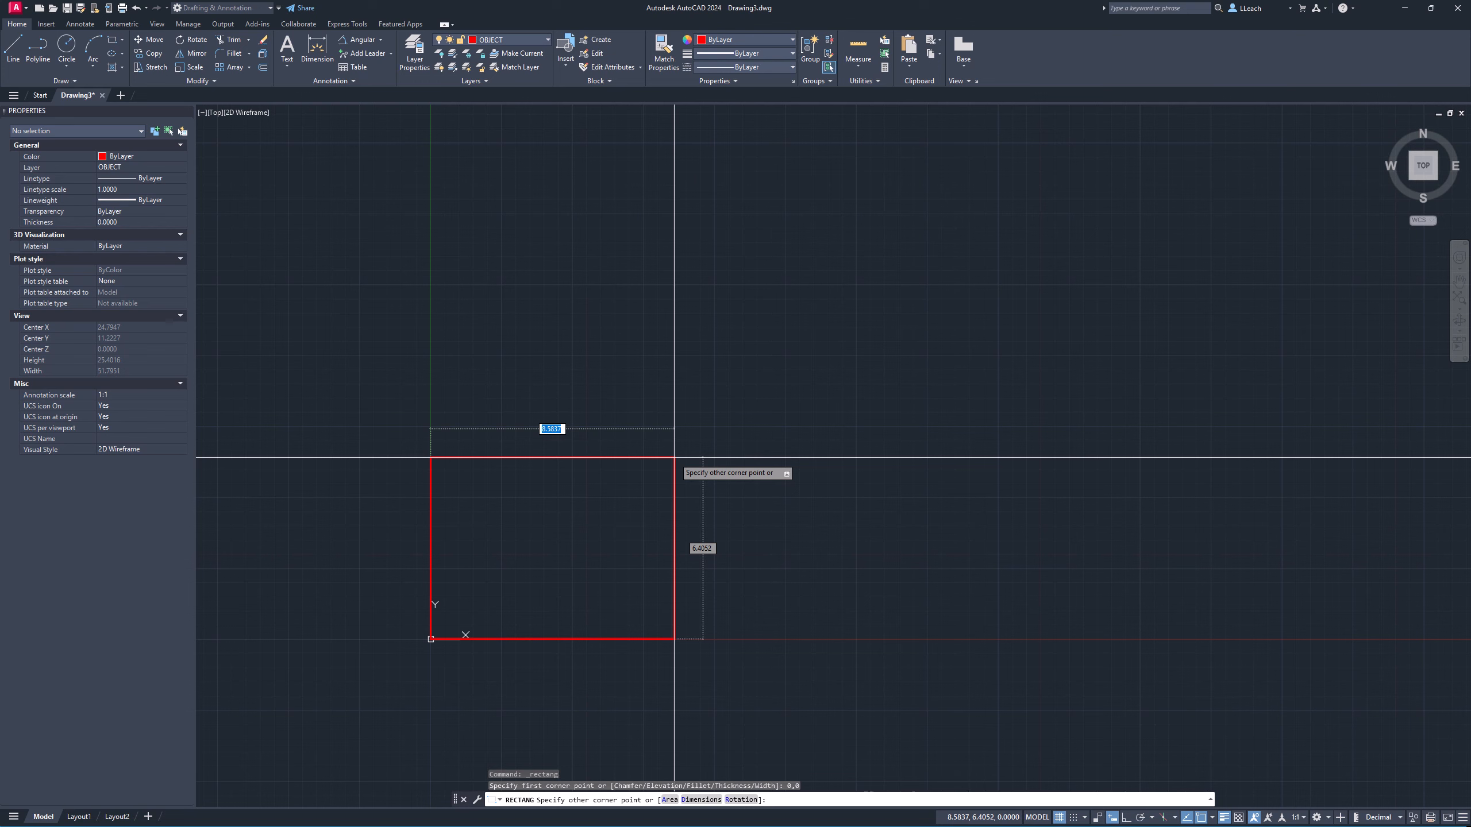
{"action": "type", "text": "2"}
{"action": "key", "text": "Tab"}
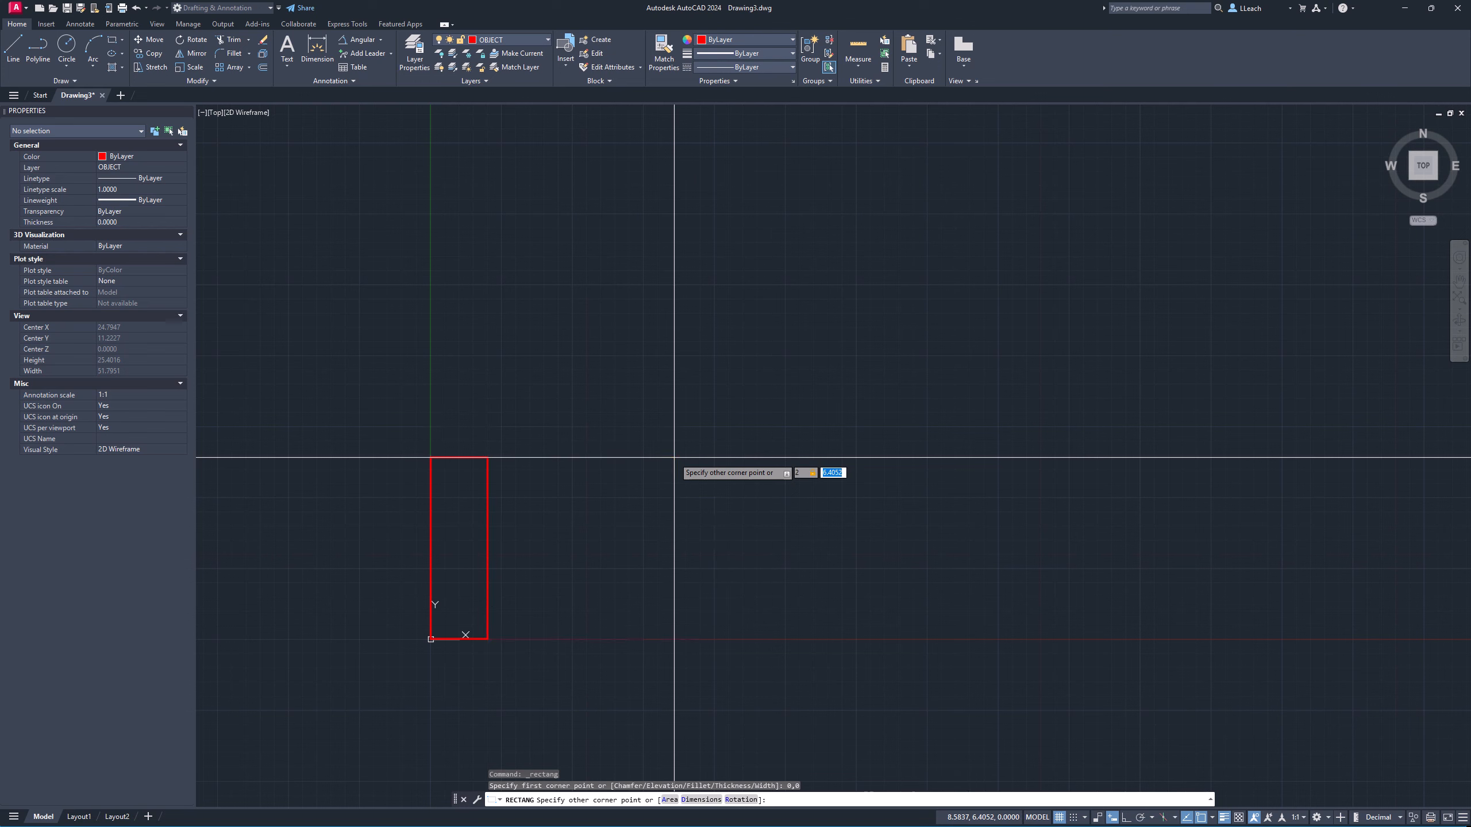
{"action": "type", "text": "2"}
{"action": "key", "text": "Return"}
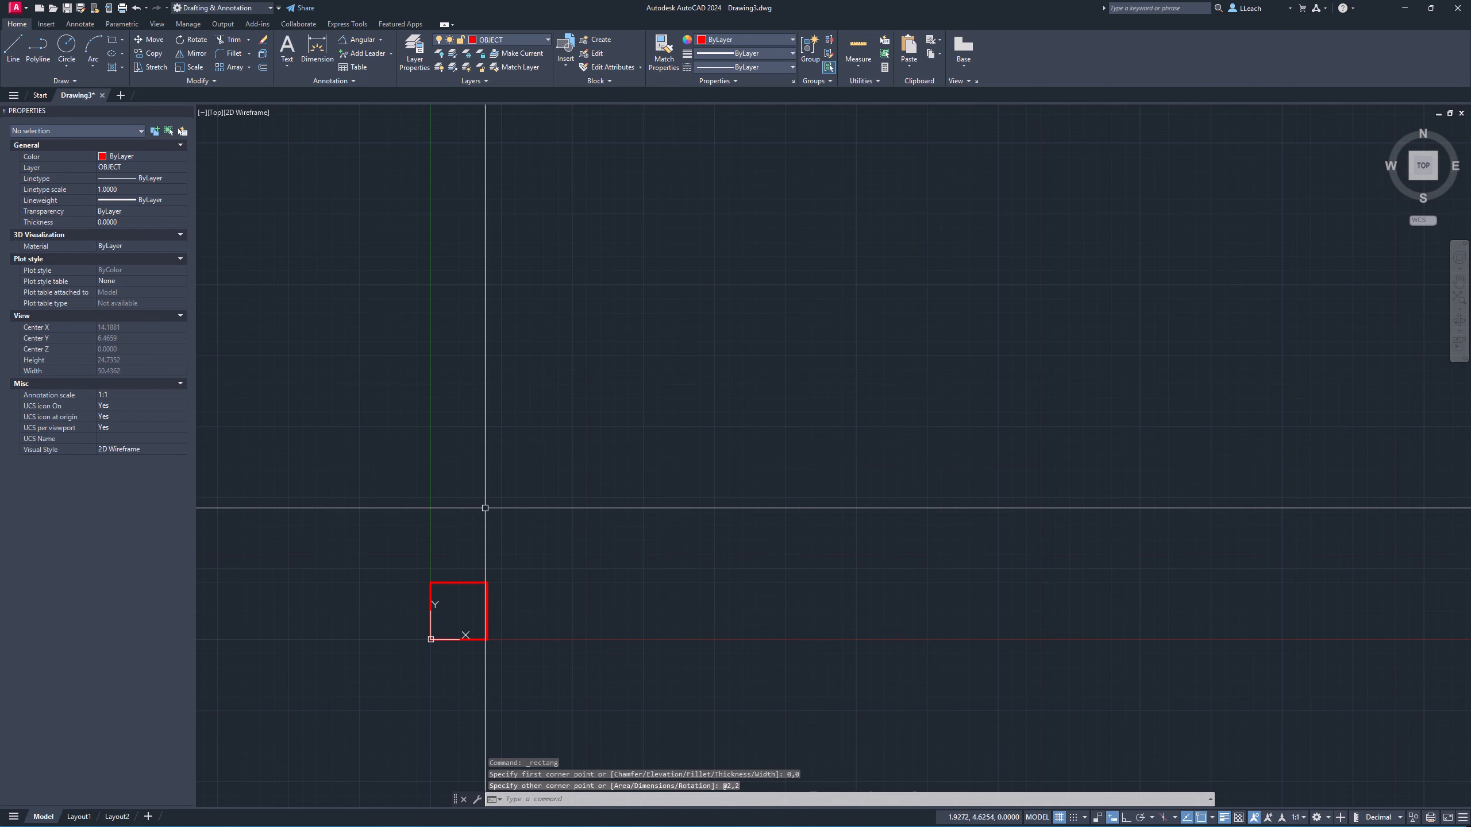
Offset the rectangle 0.2 units inward.
{"action": "scroll", "coordinate": [509, 491], "scroll_direction": "up", "scroll_amount": 6}
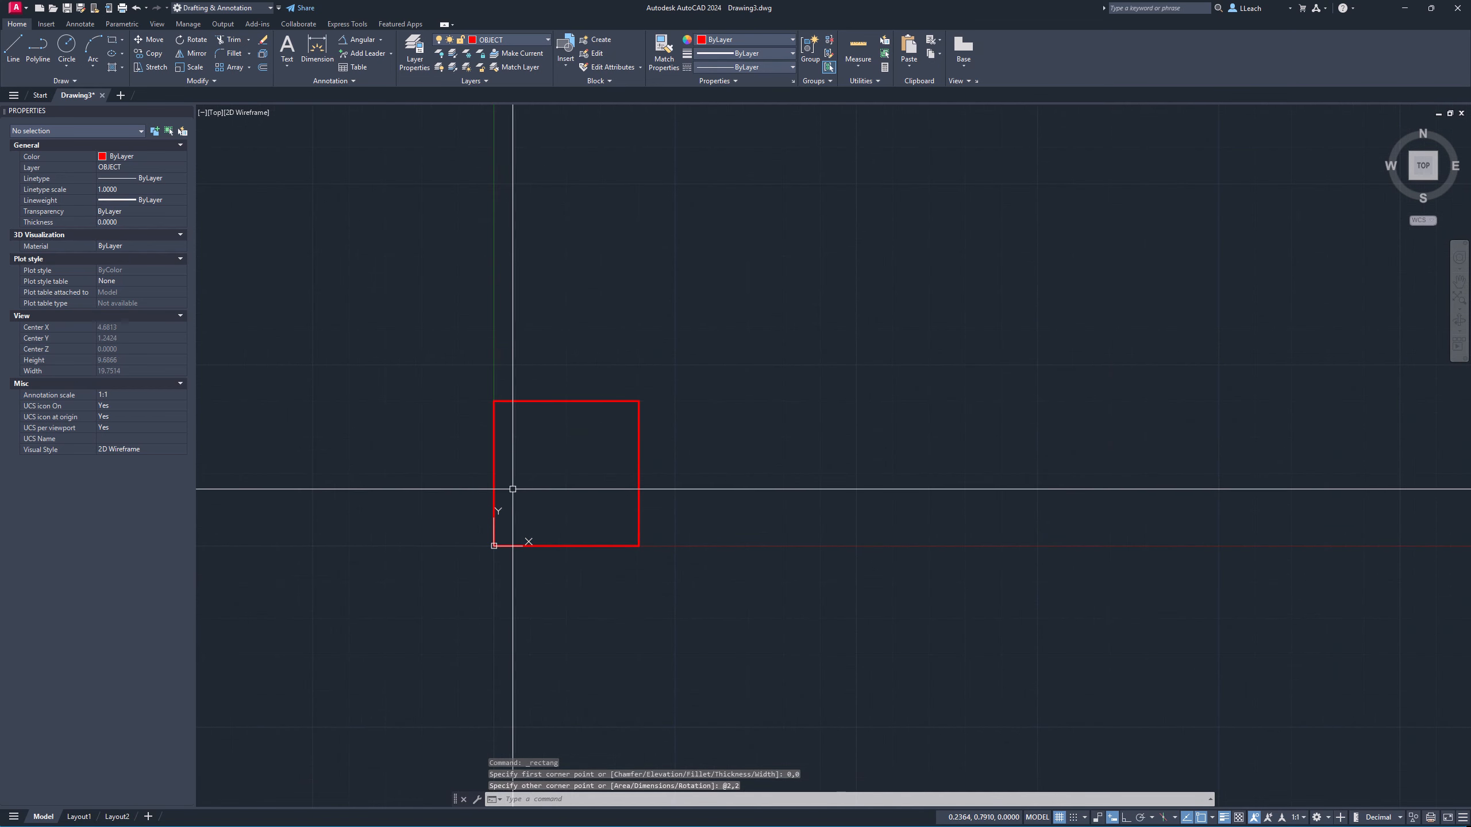
{"action": "middle_click_drag", "start_coordinate": [554, 488], "coordinate": [454, 473]}
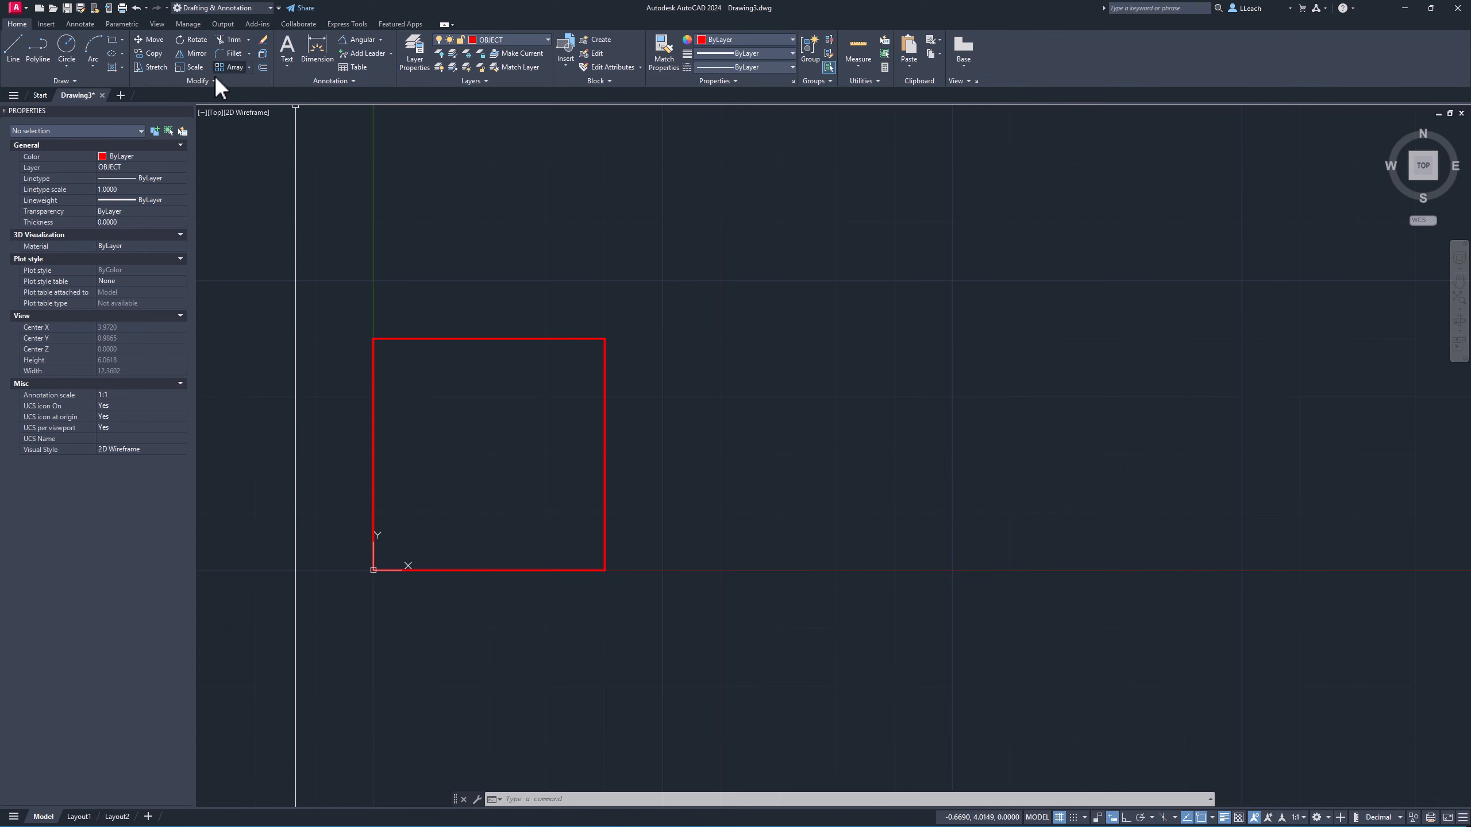
{"action": "left_click", "coordinate": [264, 68]}
{"action": "type", "text": ".2"}
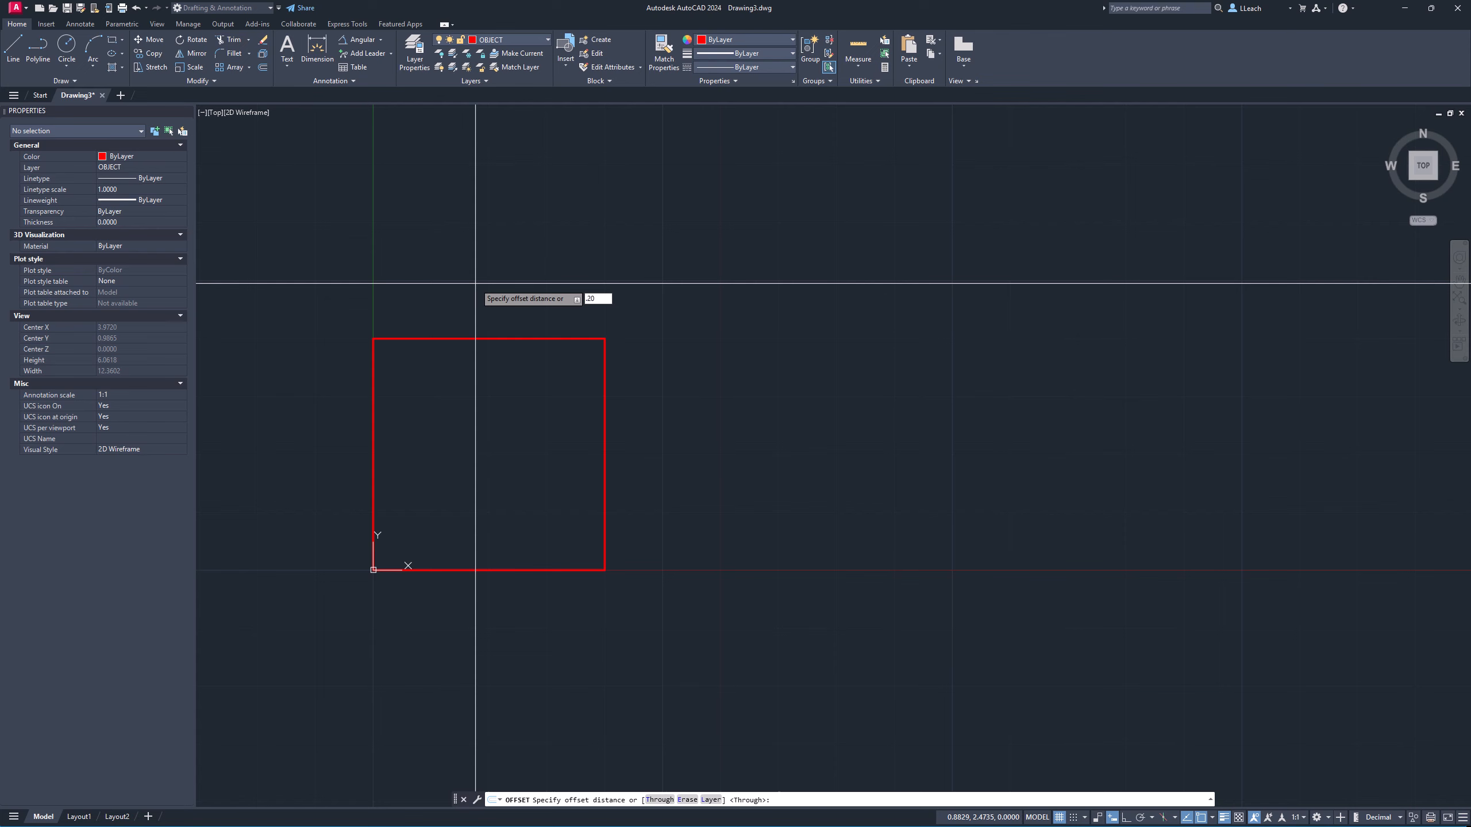
{"action": "key", "text": "Return"}
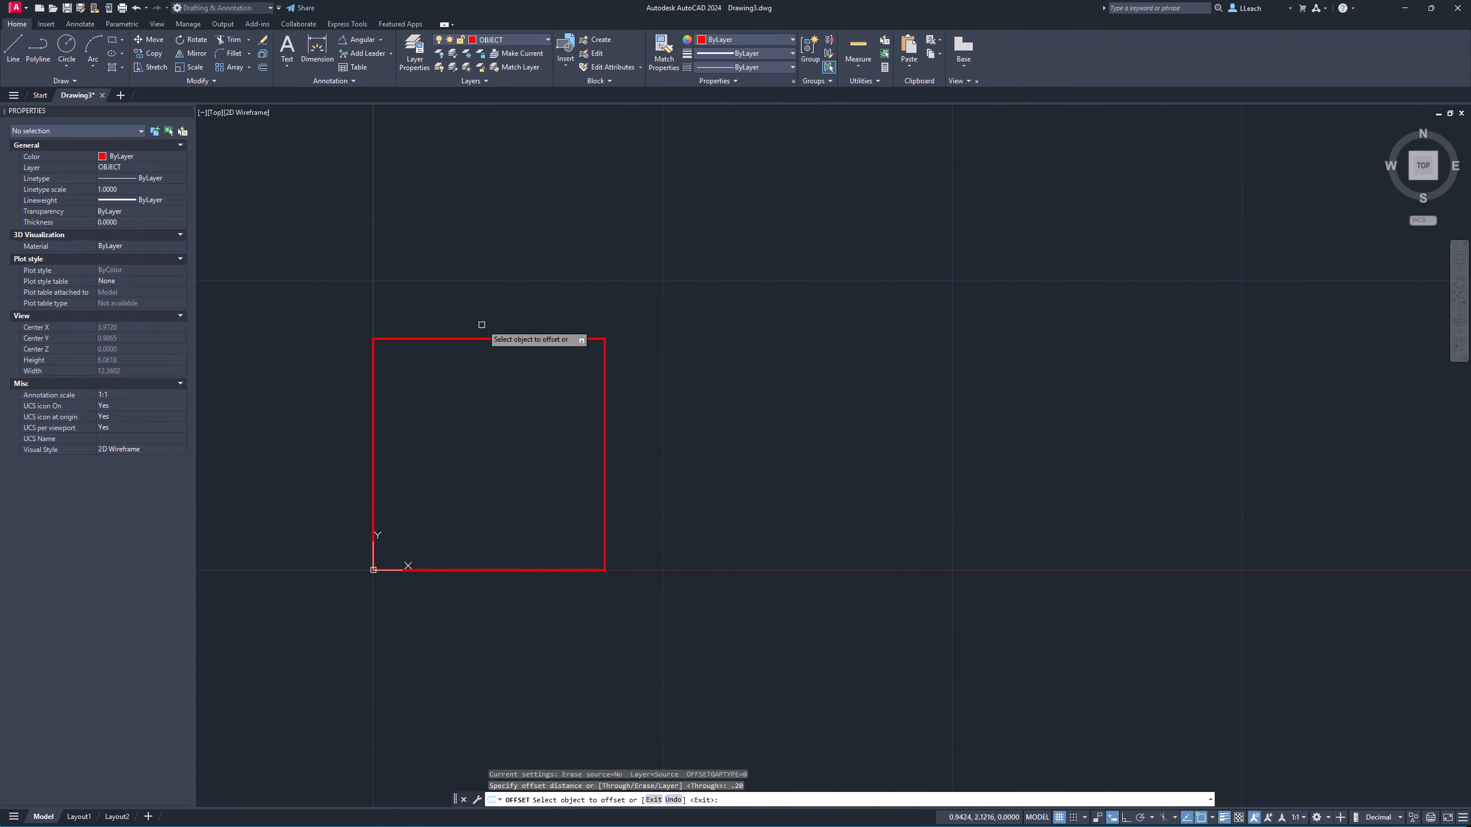
{"action": "left_click", "coordinate": [486, 339]}
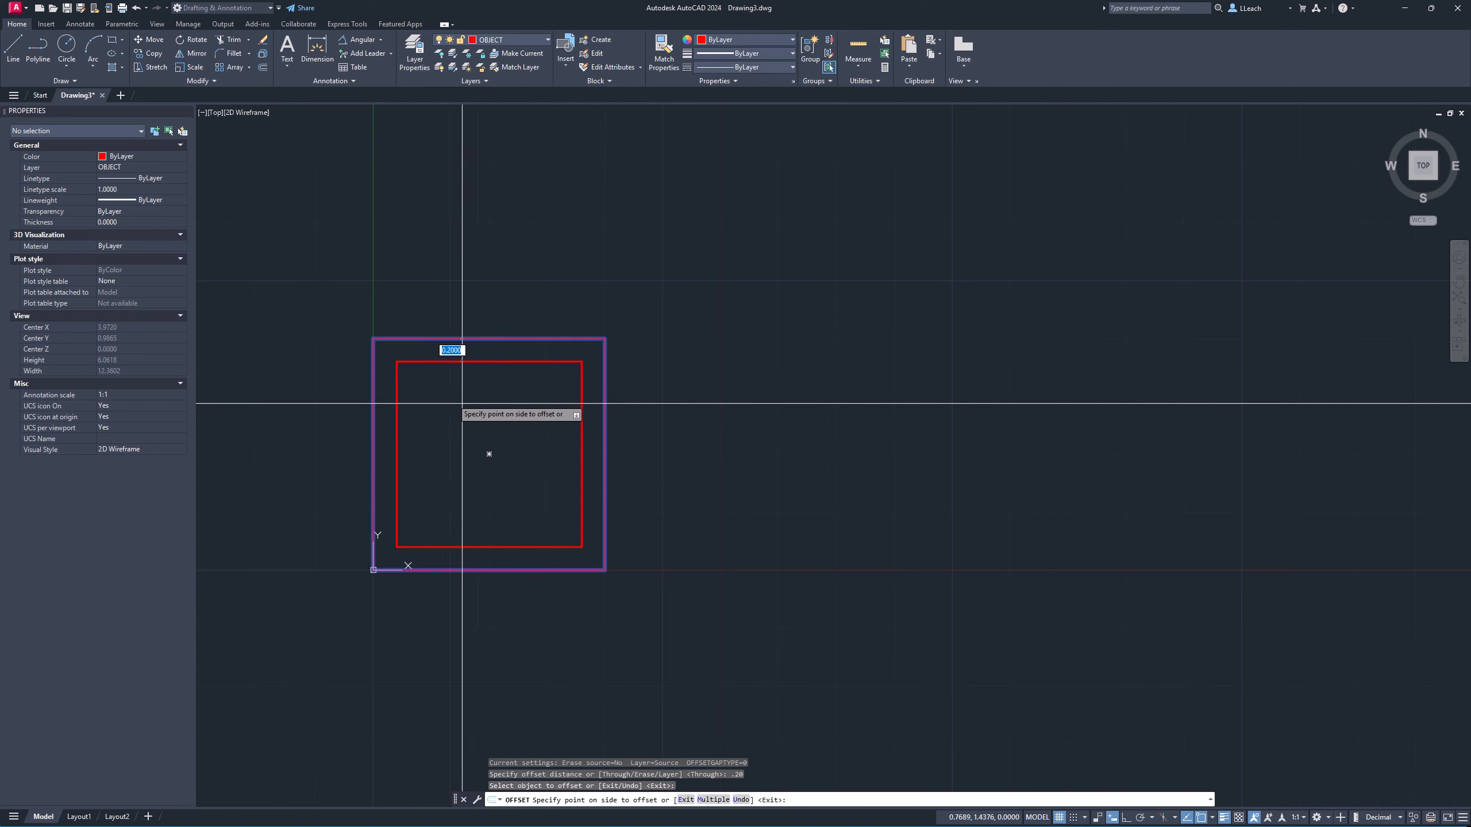
{"action": "left_click", "coordinate": [476, 474]}
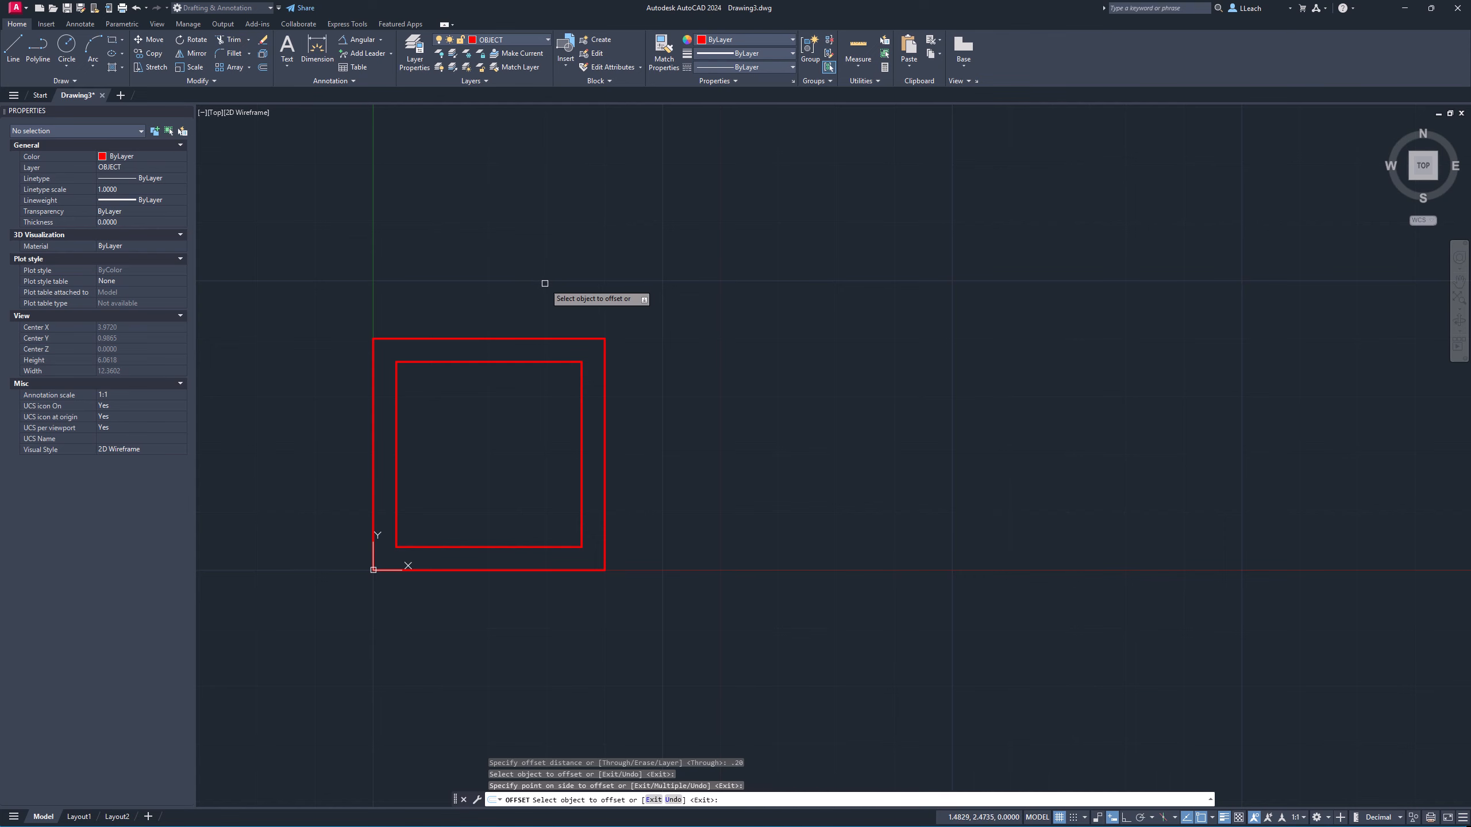
{"action": "key", "text": "Escape"}
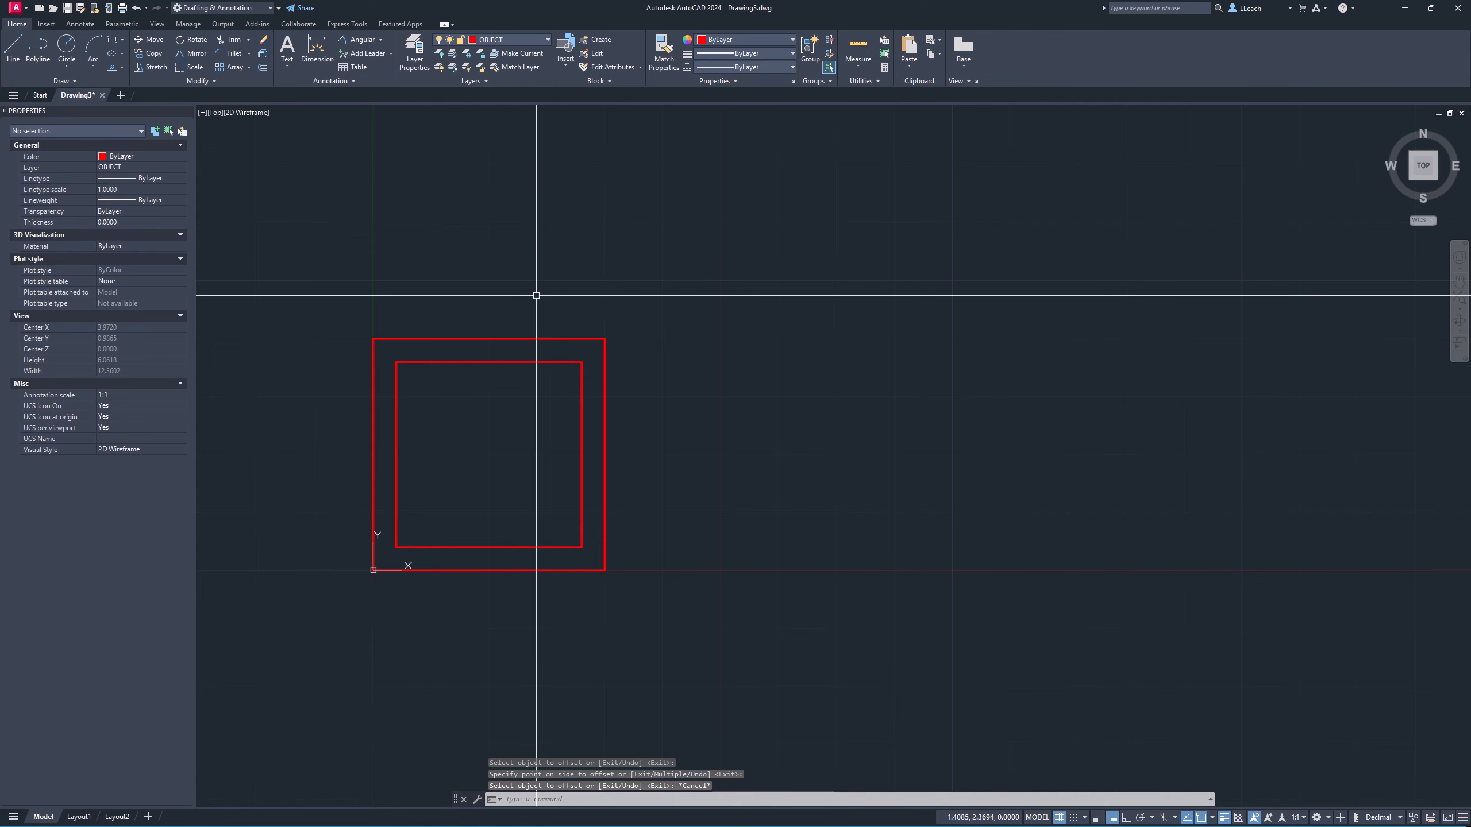
Rotate a copy of both rectangles 45 degrees about their geometric center.
{"action": "middle_click_drag", "start_coordinate": [538, 296], "coordinate": [568, 295]}
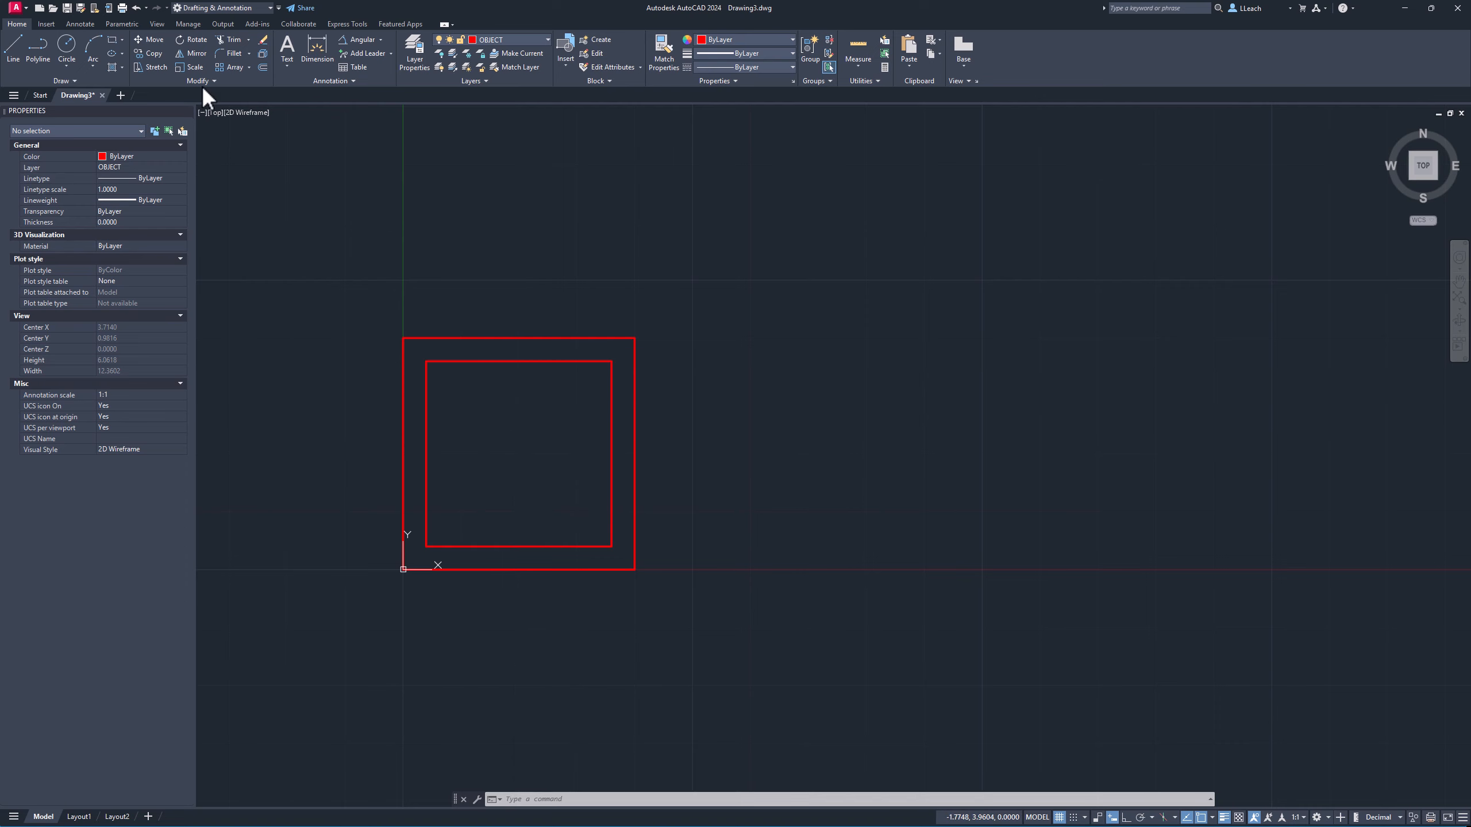
{"action": "left_click", "coordinate": [202, 37]}
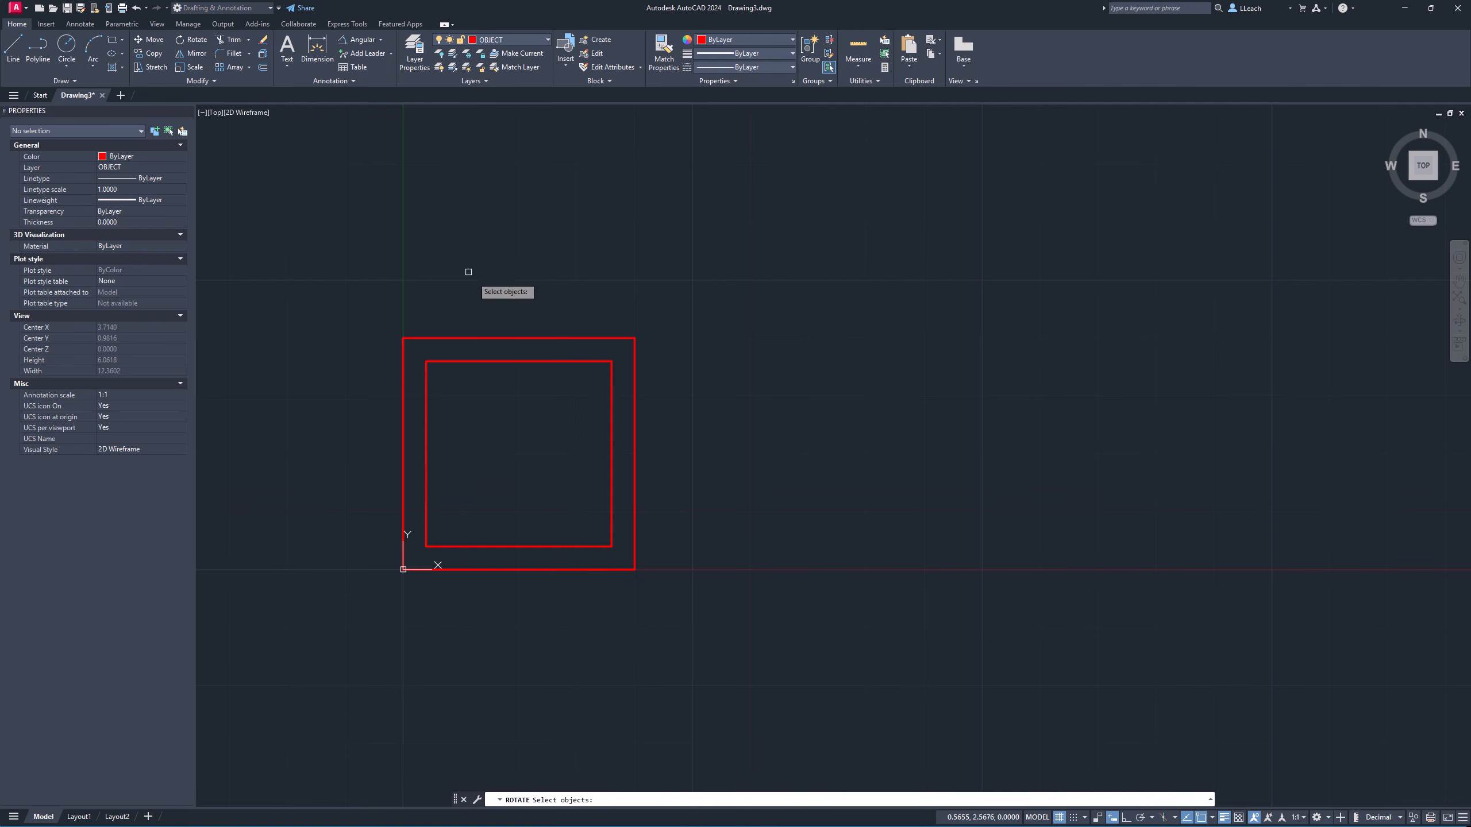
{"action": "left_click", "coordinate": [496, 362]}
{"action": "left_click", "coordinate": [500, 338]}
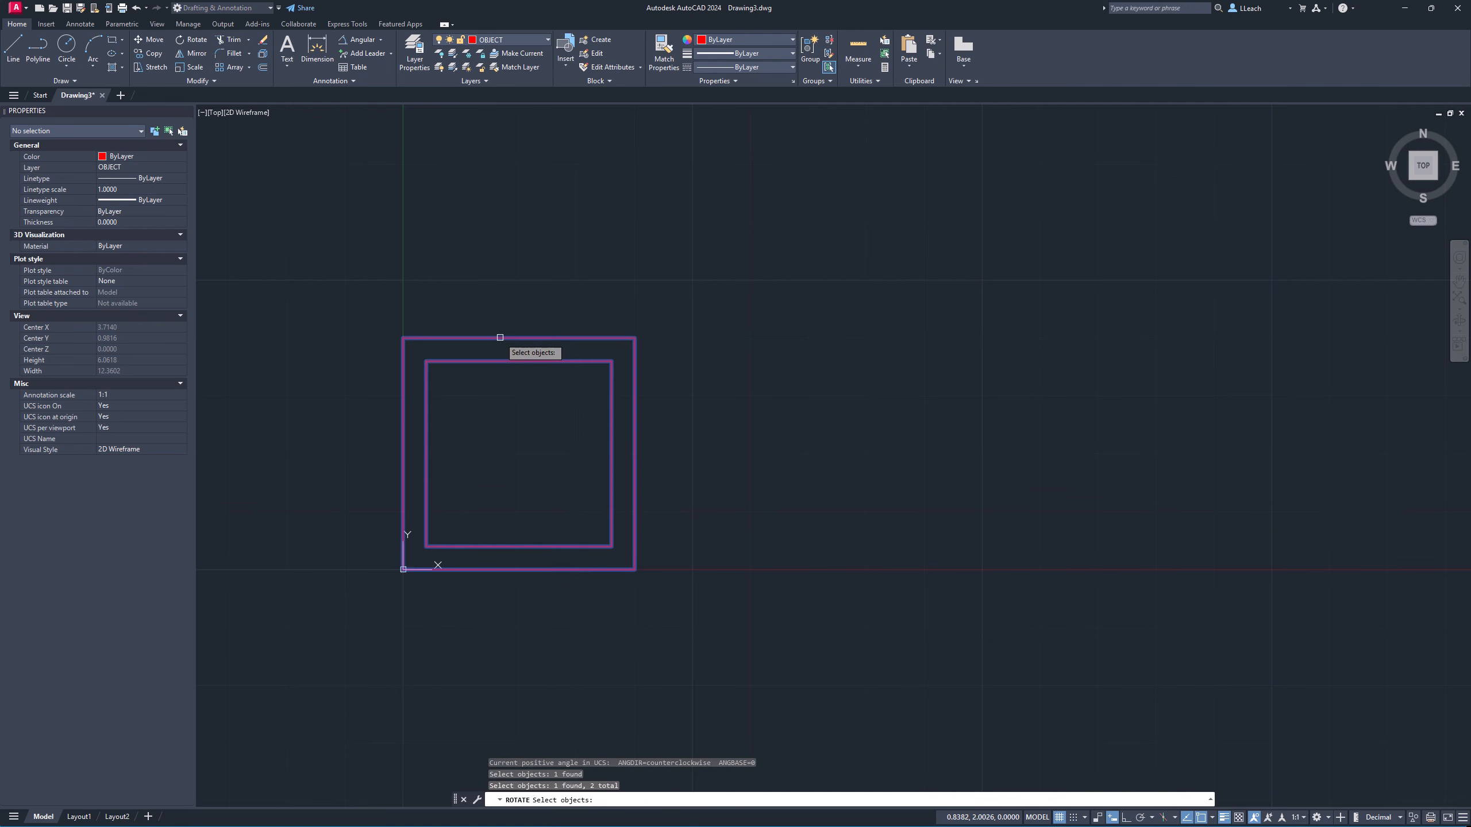
{"action": "key", "text": "Return"}
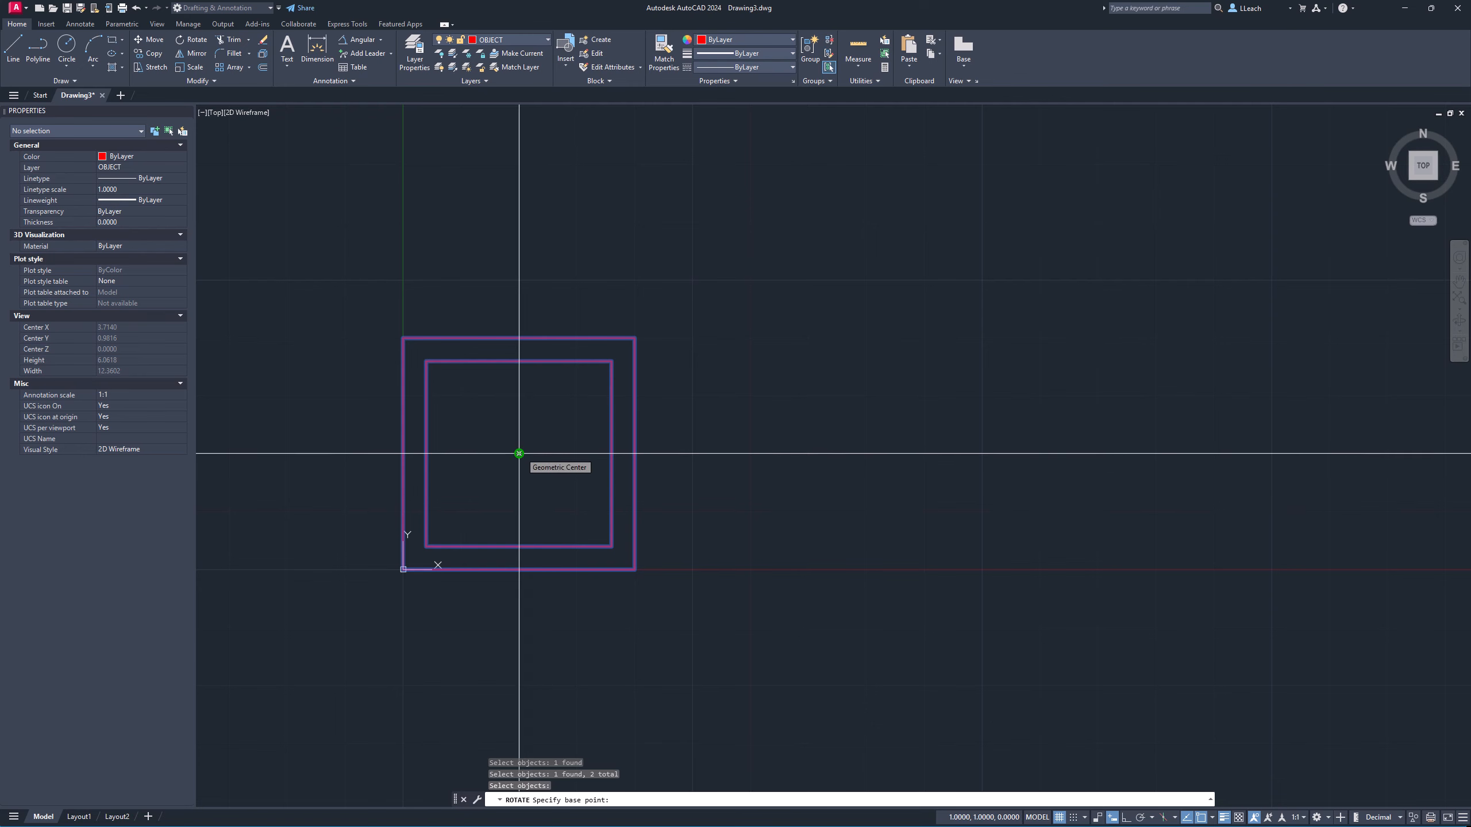
{"action": "left_click", "coordinate": [519, 453]}
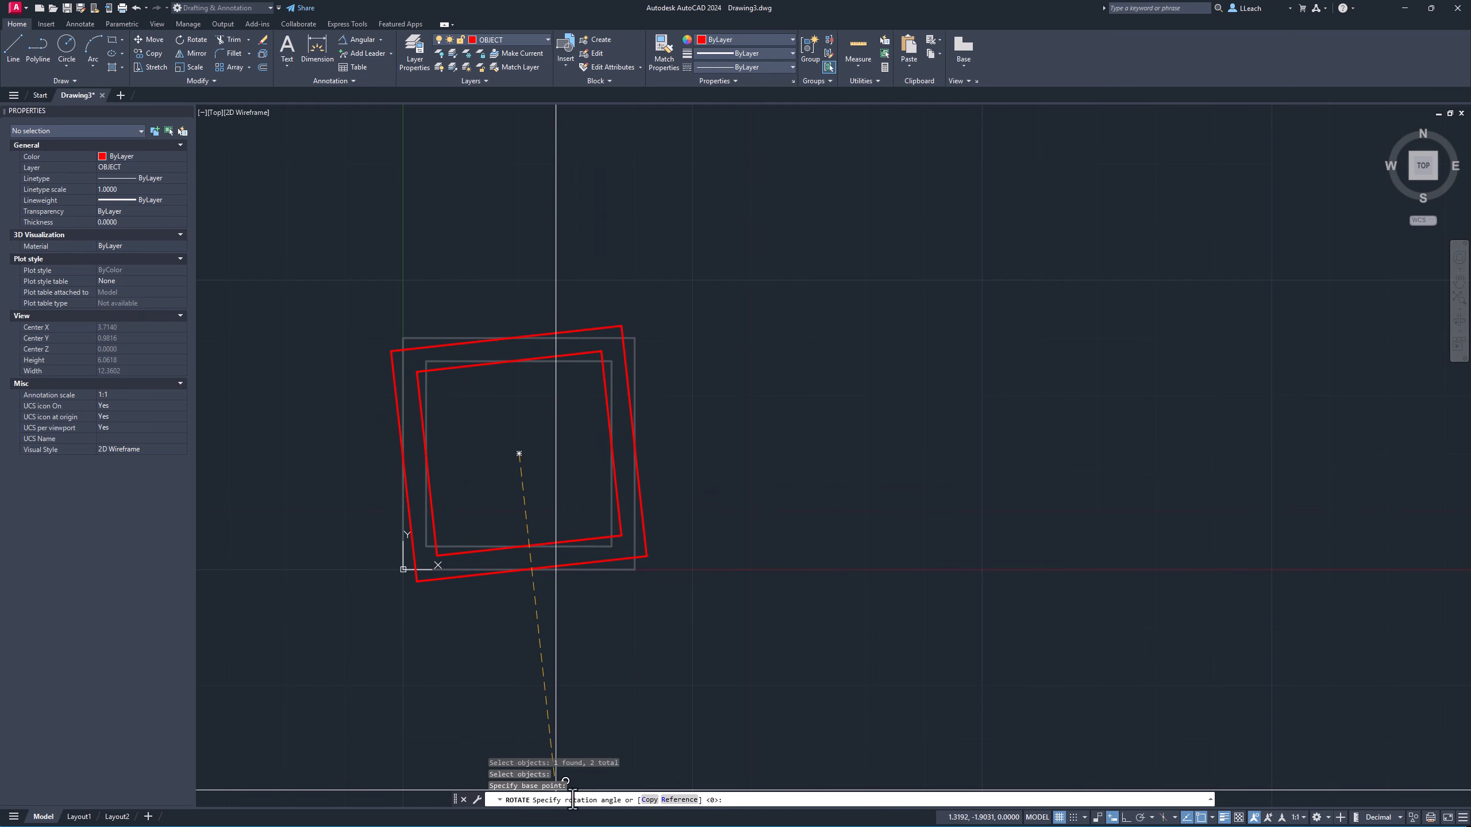
{"action": "left_click", "coordinate": [649, 805]}
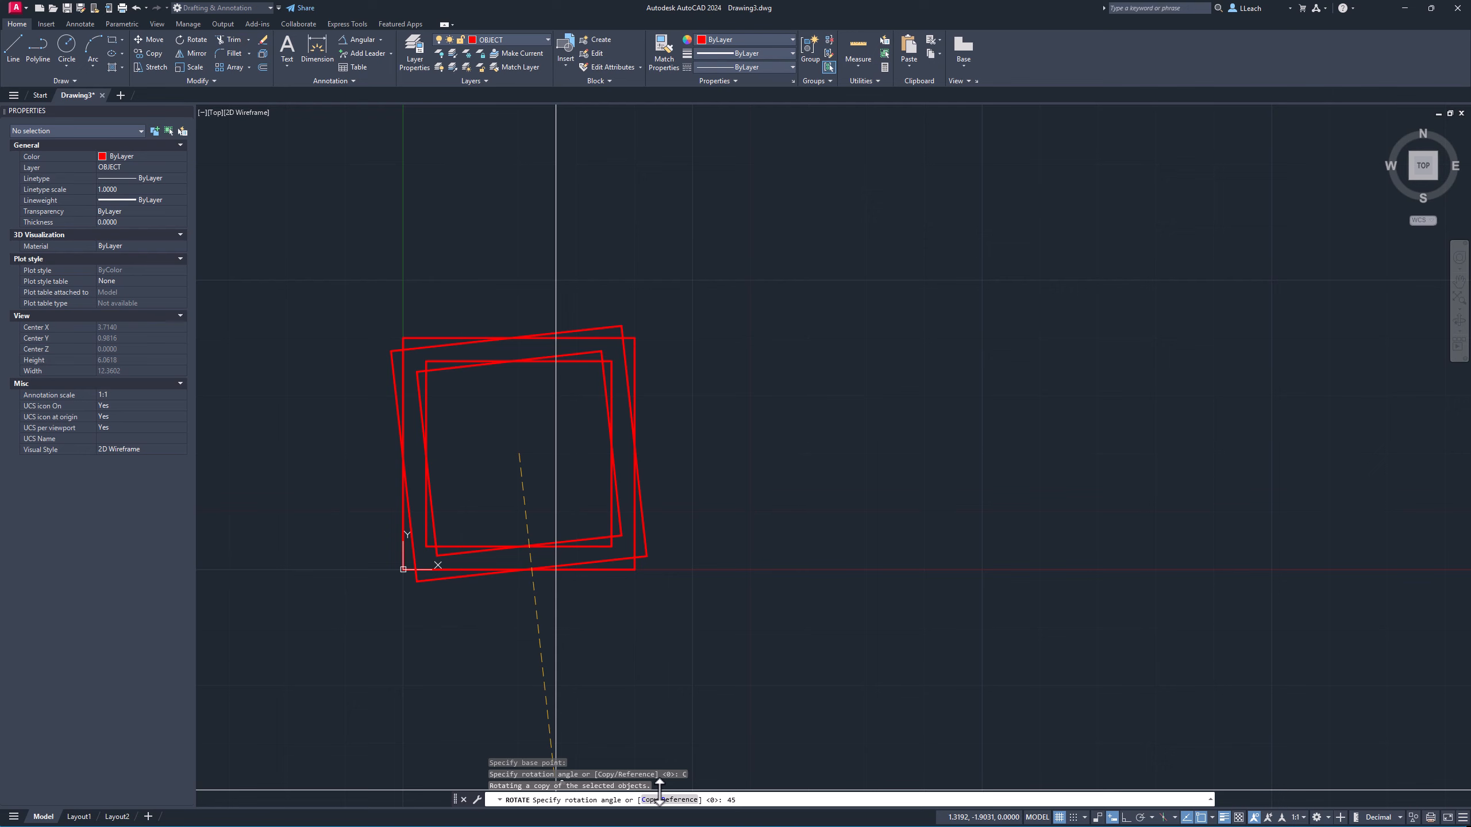
{"action": "key", "text": "Return"}
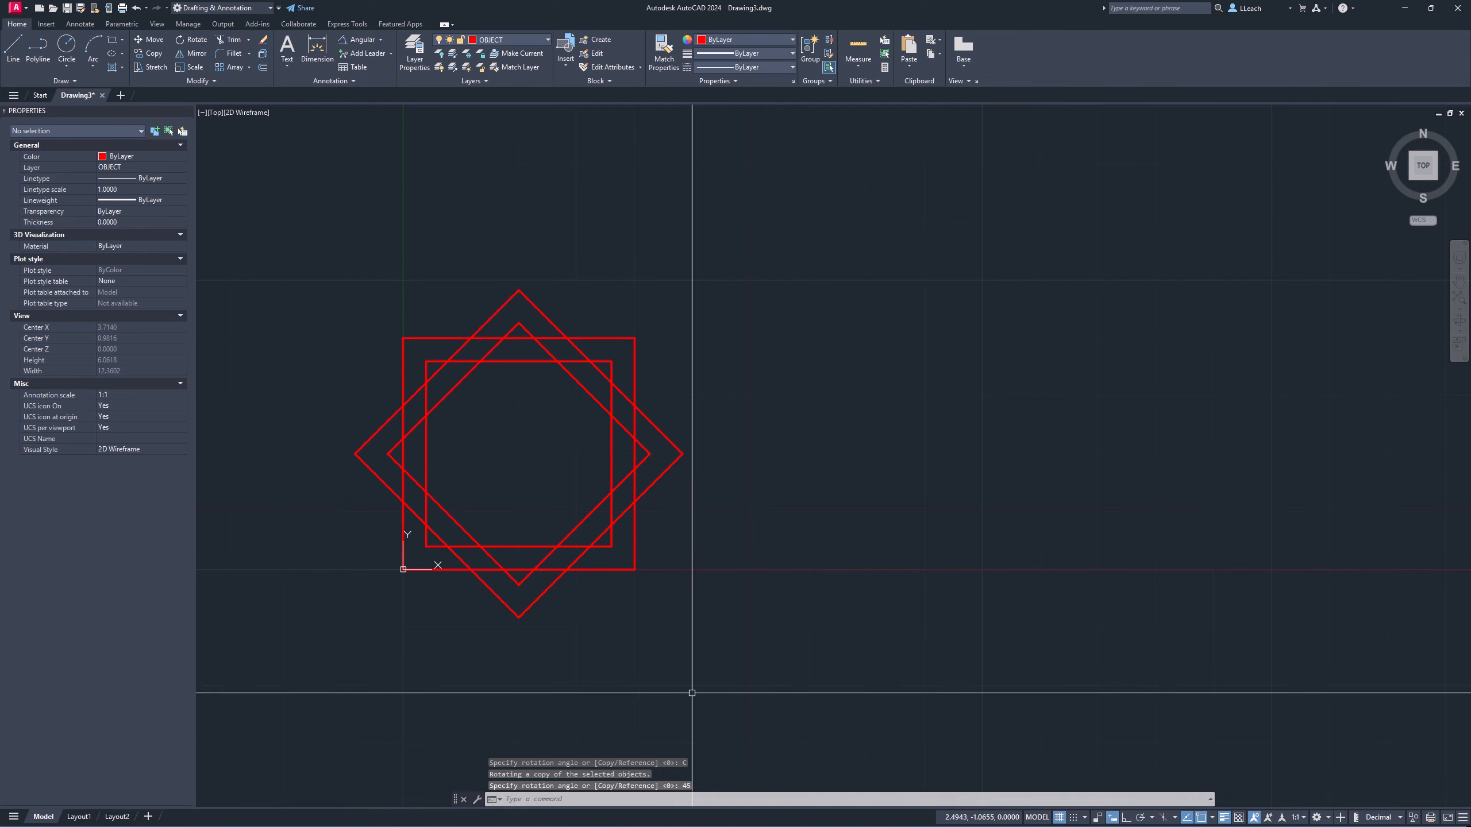
{"action": "key", "text": "Escape"}
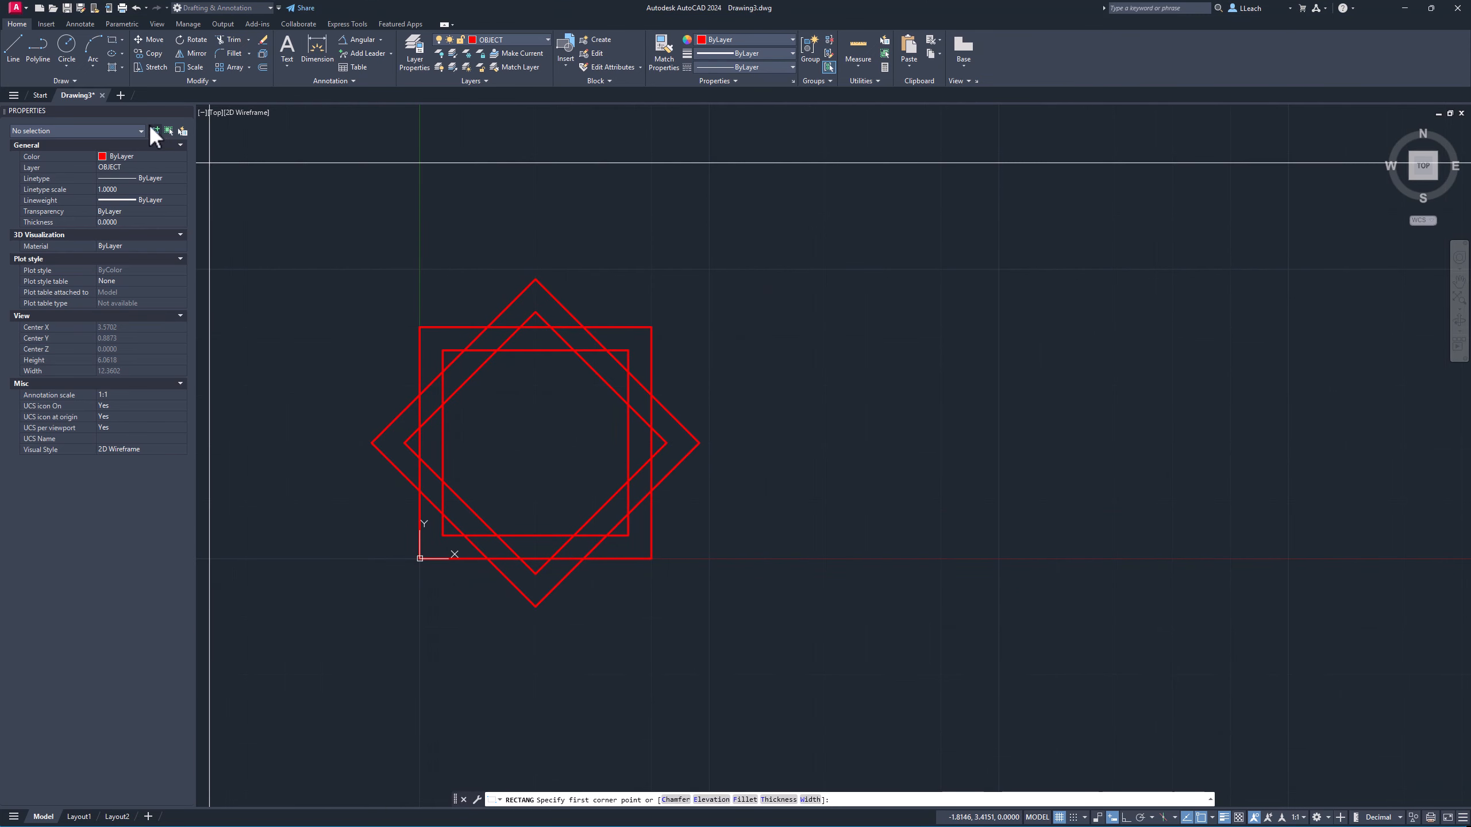
Draw an 8-sided polygon circumscribed about a circle, centered on the shapes' center, with its radius reaching the rotated square's top corner.
{"action": "left_click", "coordinate": [122, 38]}
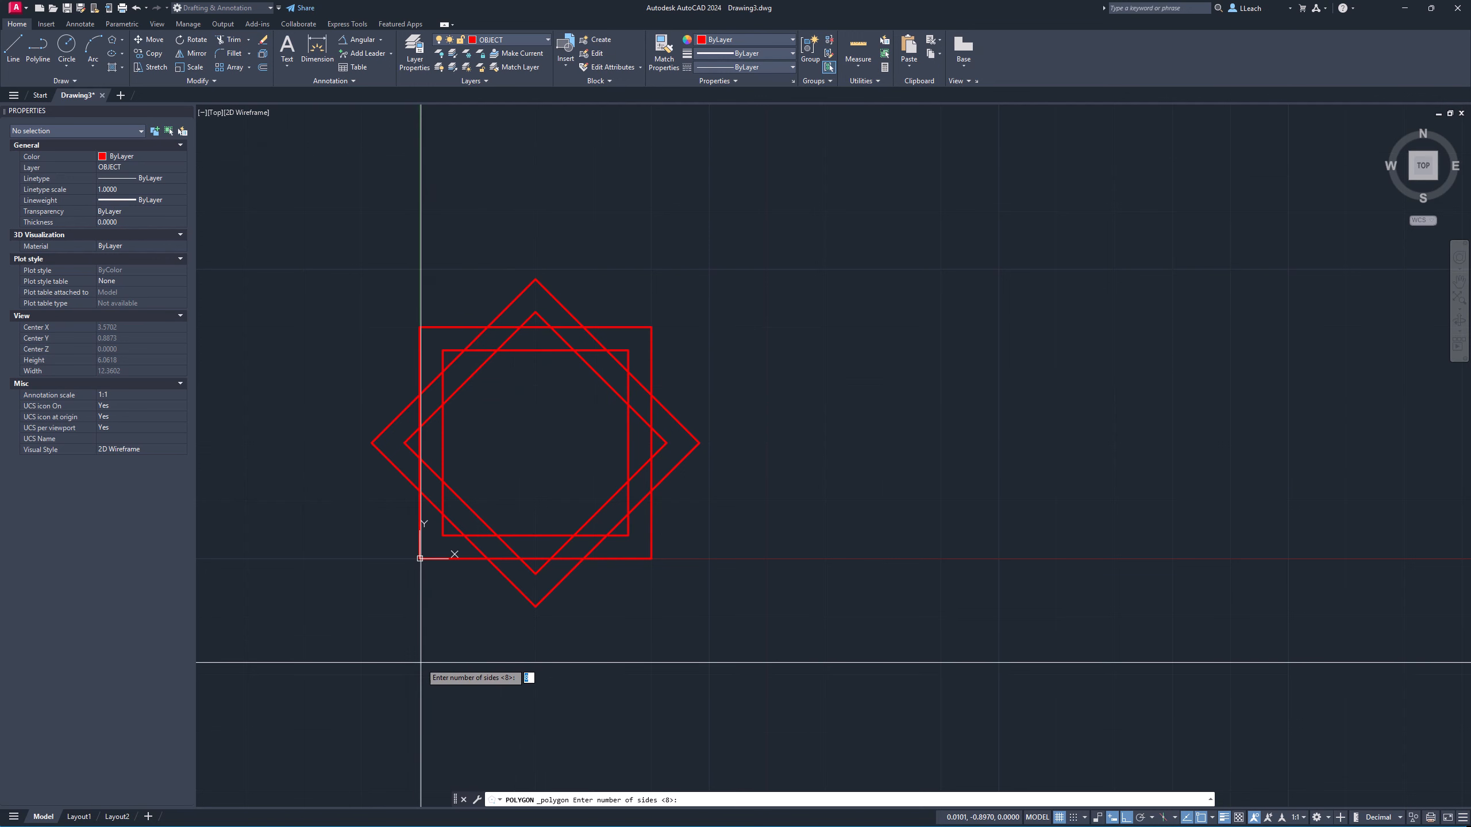
{"action": "key", "text": "Return"}
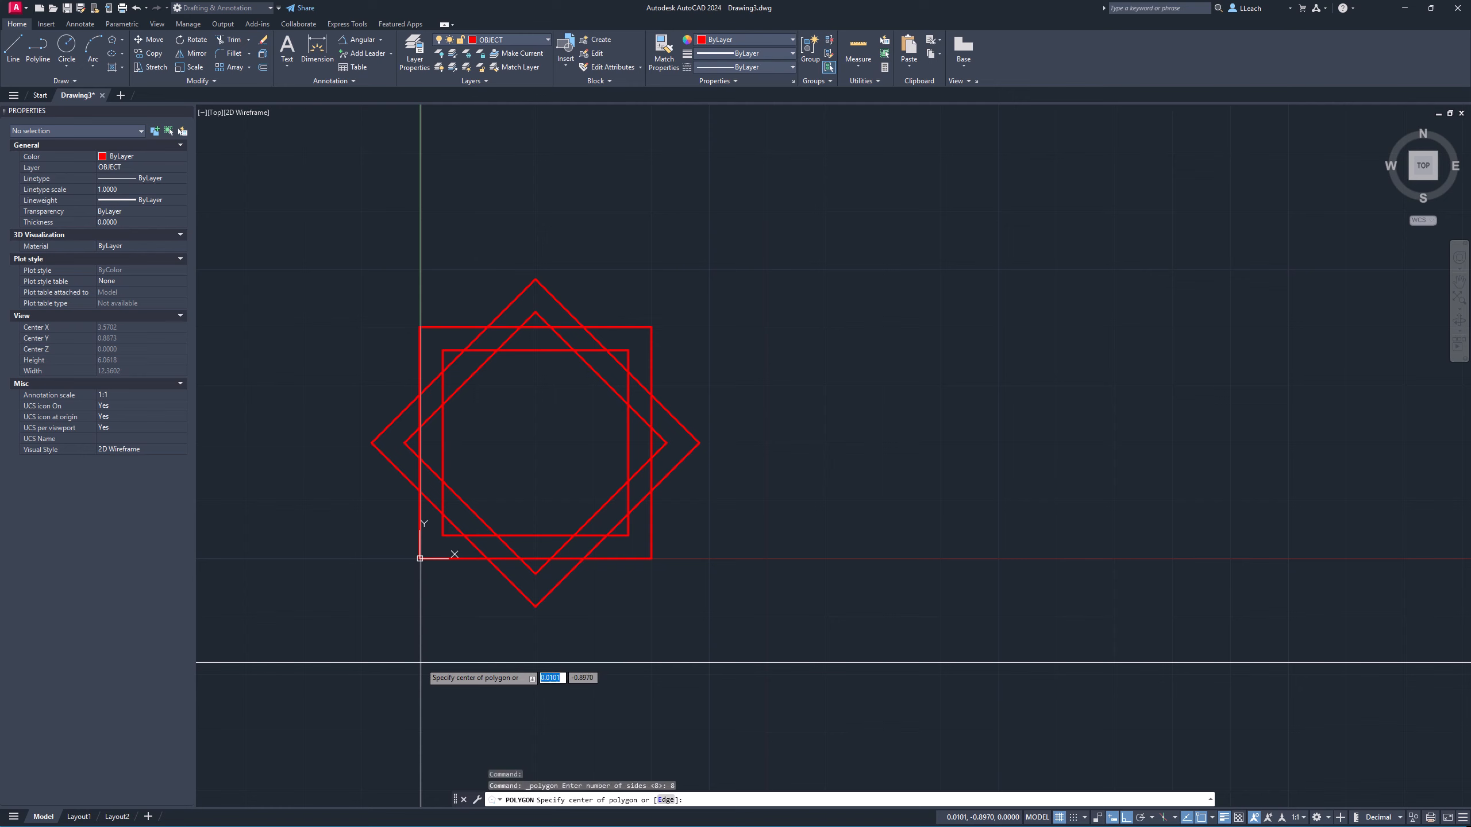
{"action": "left_click", "coordinate": [536, 442]}
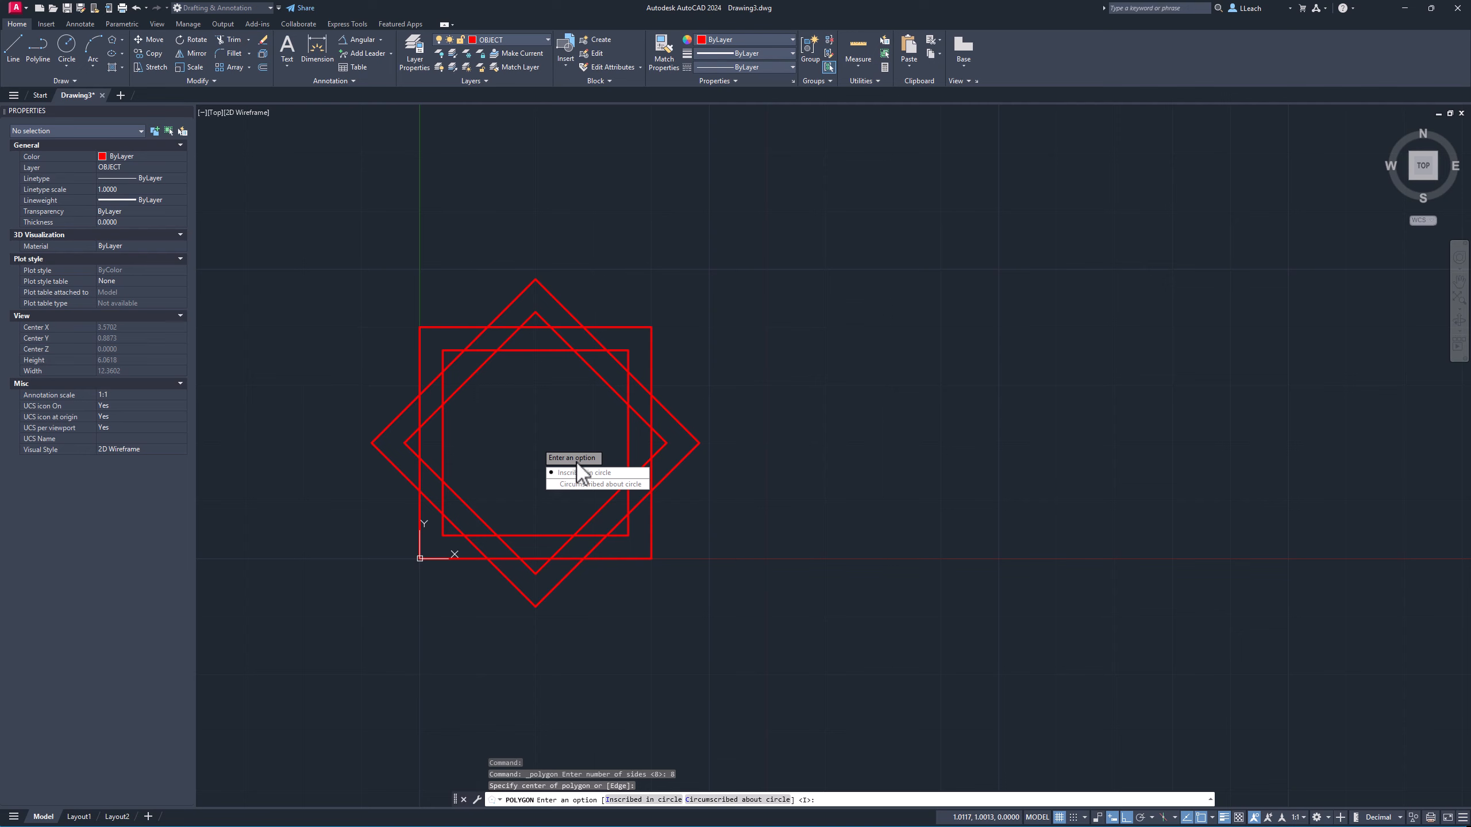
{"action": "left_click", "coordinate": [596, 485]}
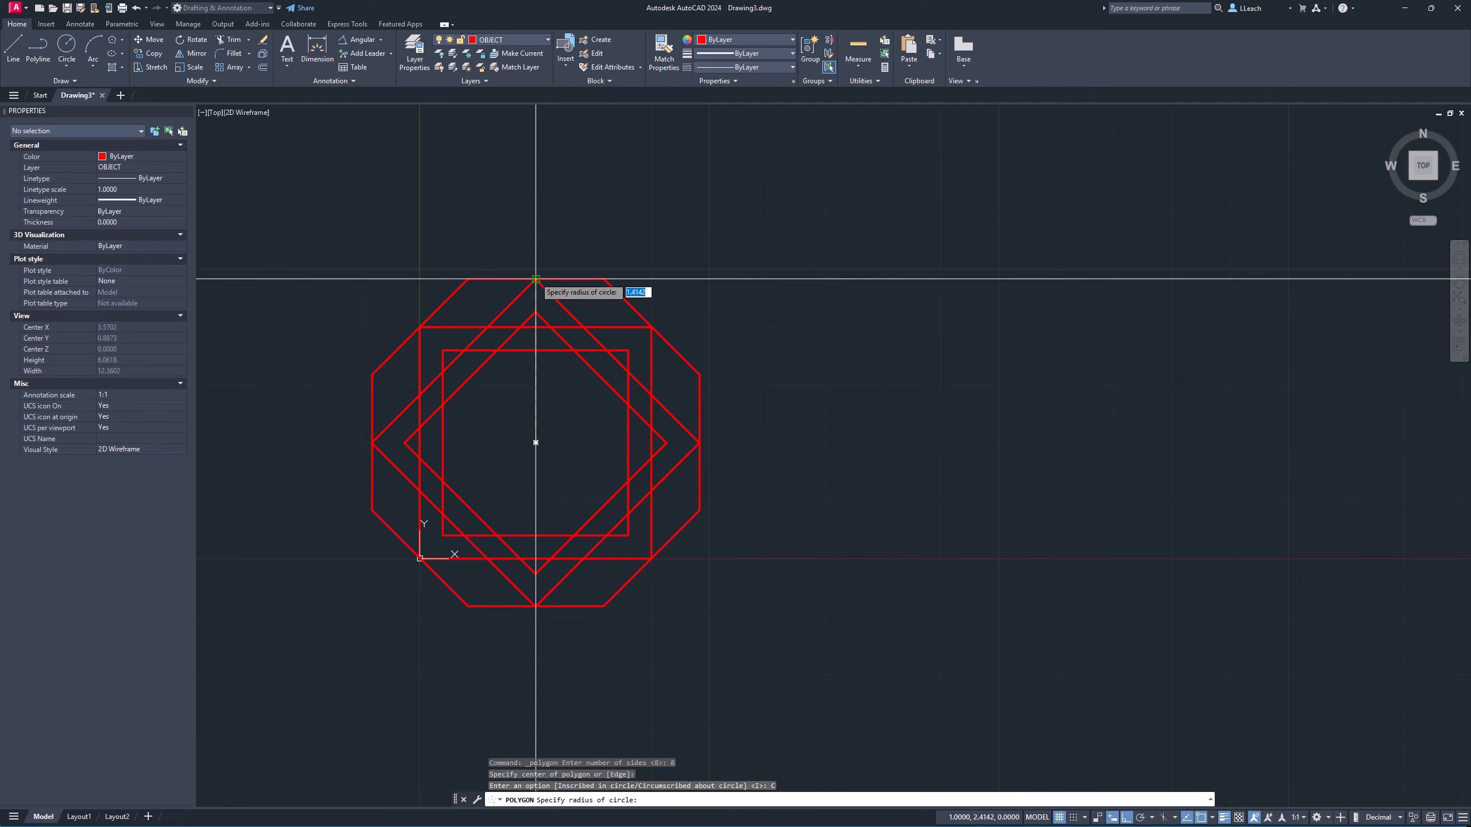
{"action": "left_click", "coordinate": [535, 278]}
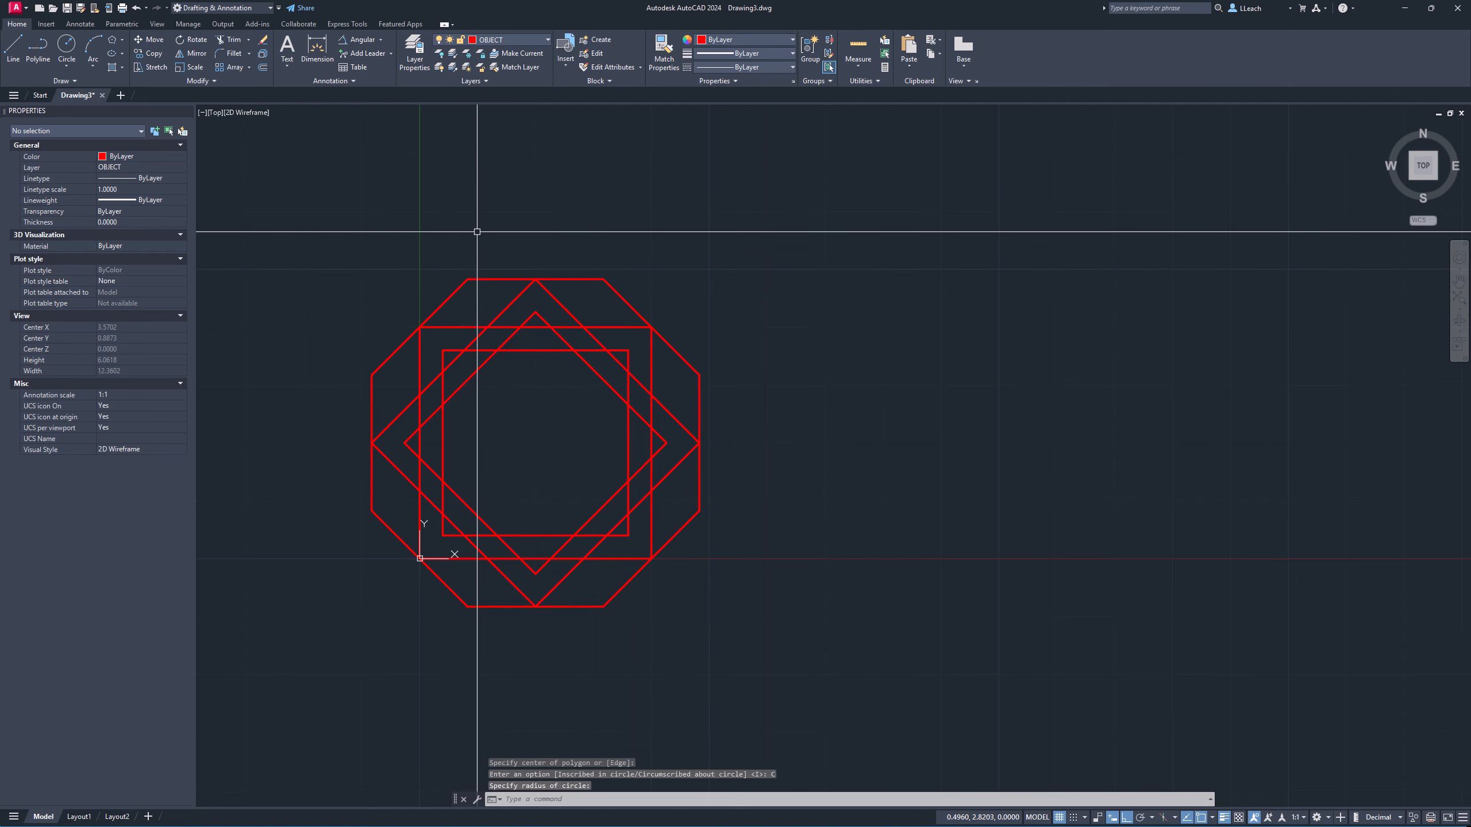
Offset the octagon 0.2 units outward.
{"action": "left_click", "coordinate": [263, 66]}
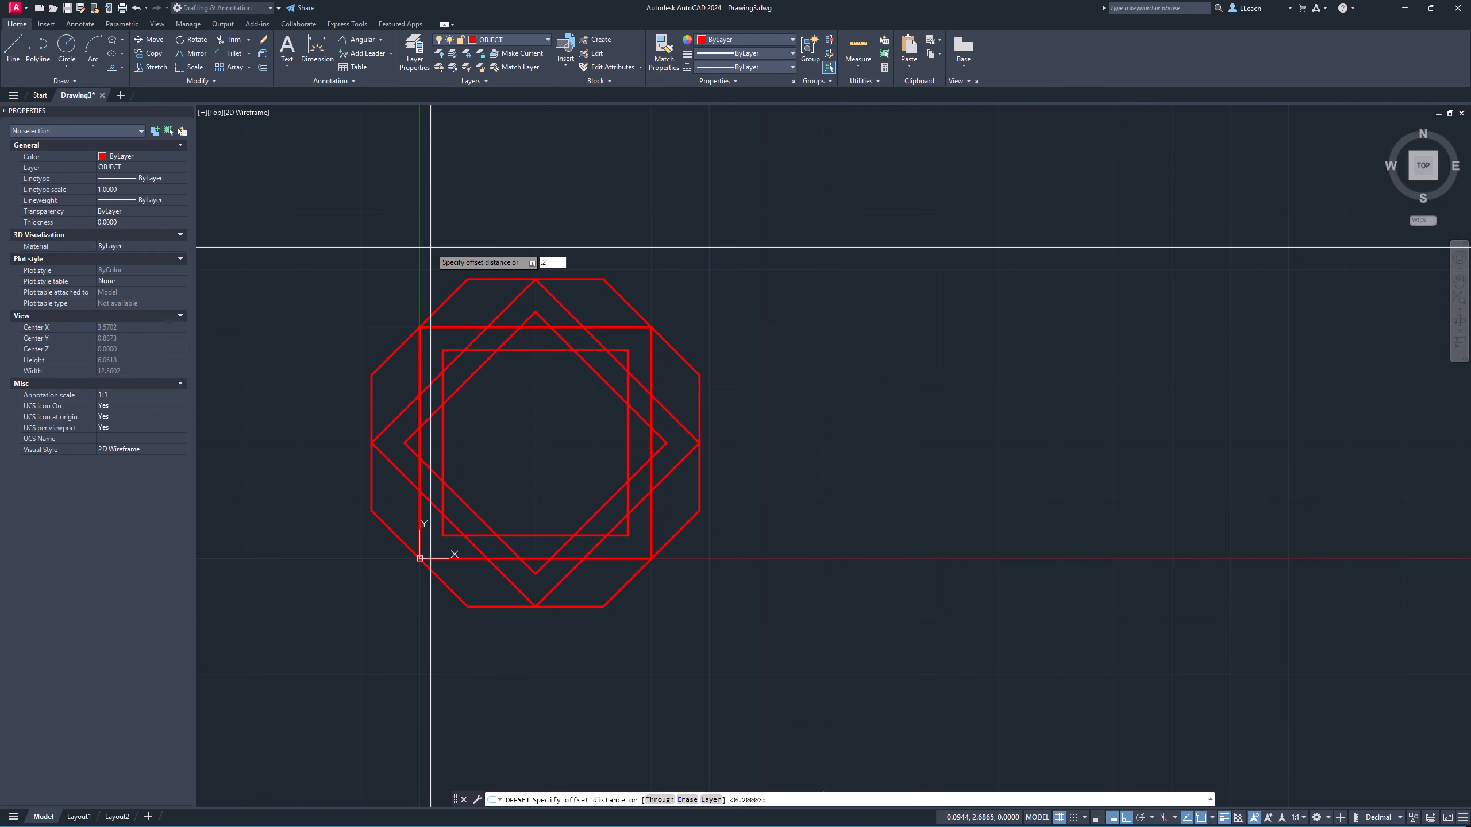
{"action": "key", "text": "Return"}
{"action": "left_click", "coordinate": [450, 296]}
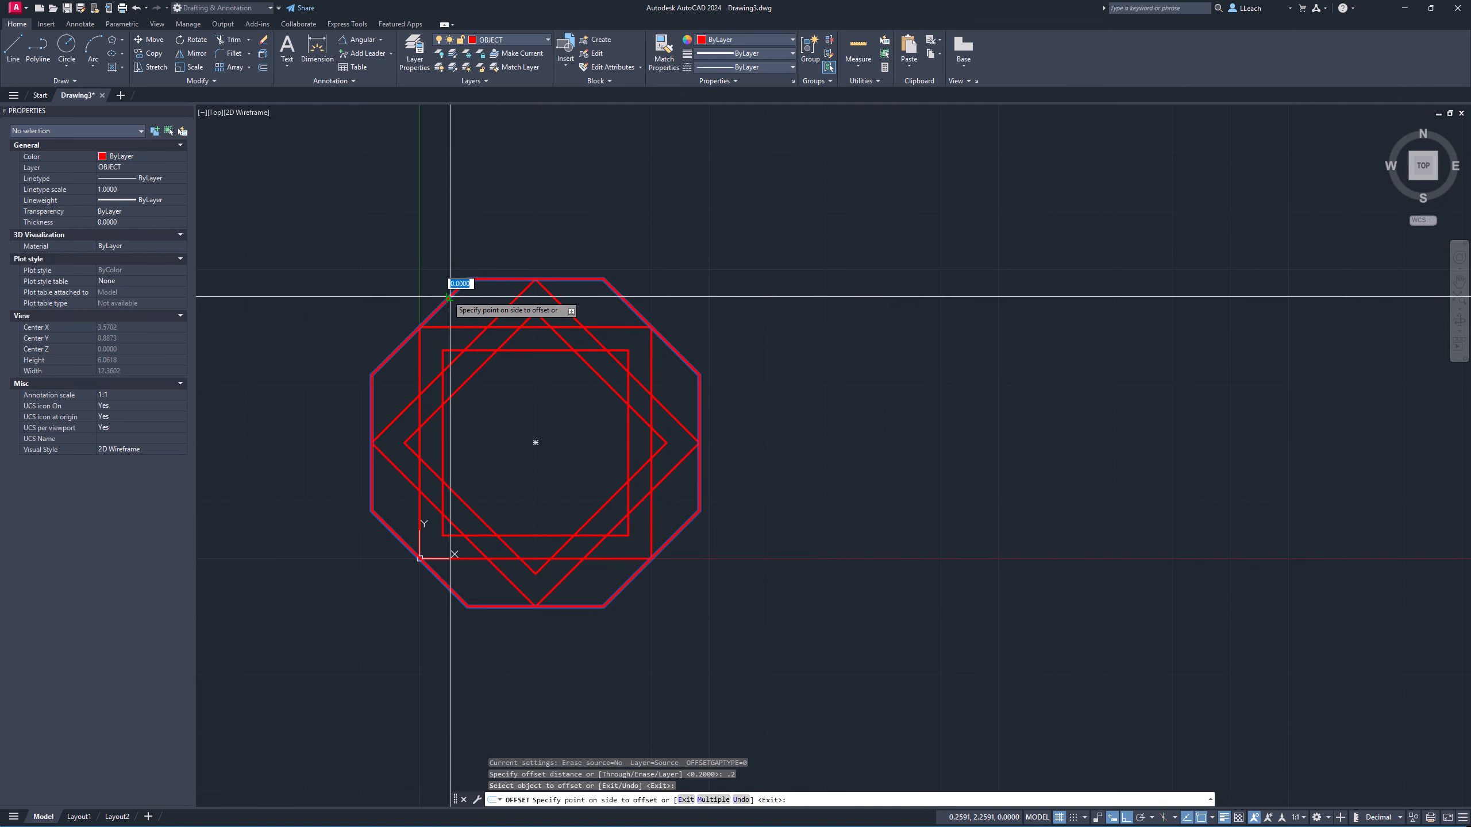
{"action": "left_click", "coordinate": [414, 261]}
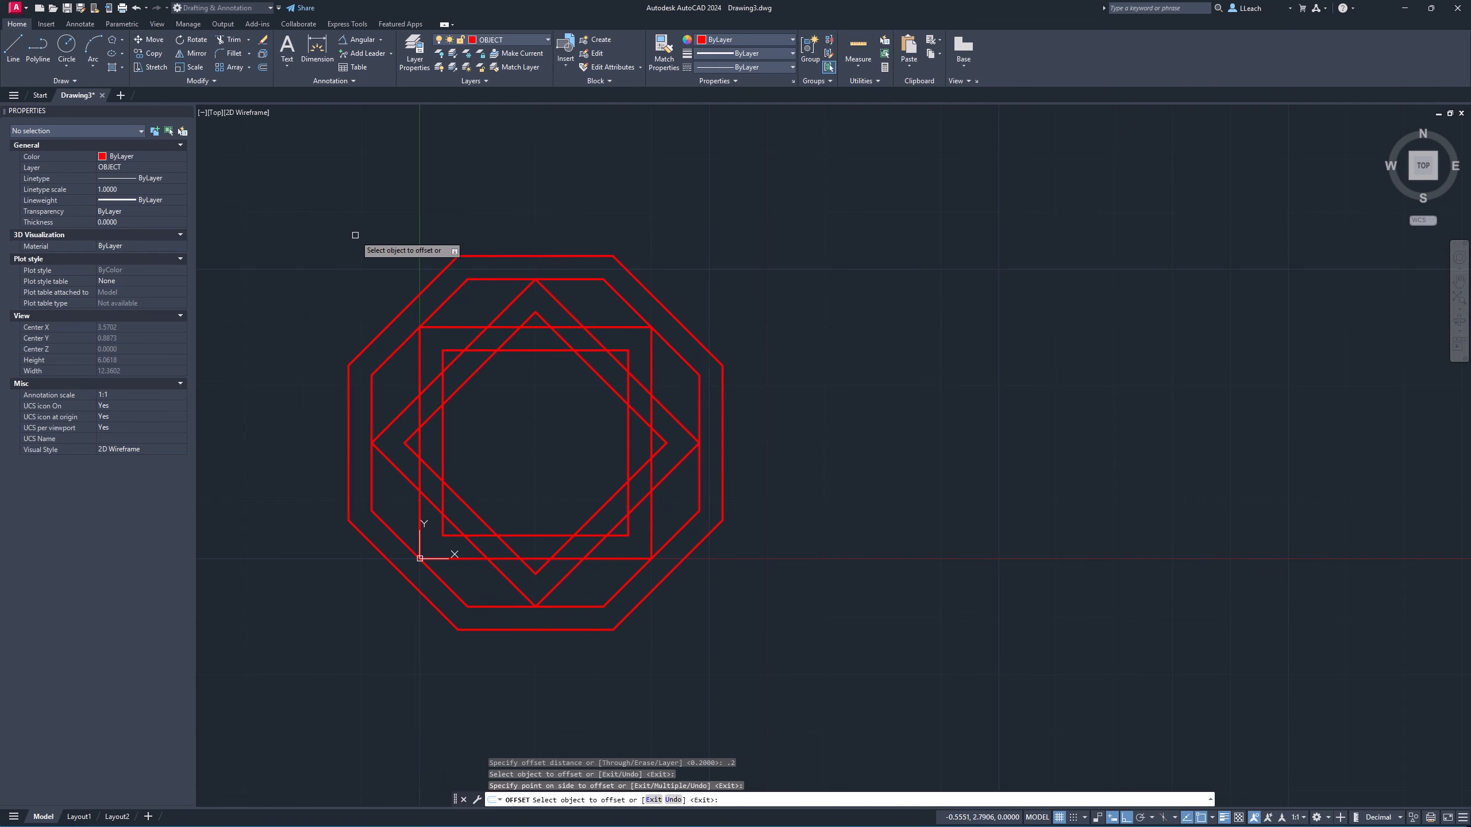
{"action": "key", "text": "Escape"}
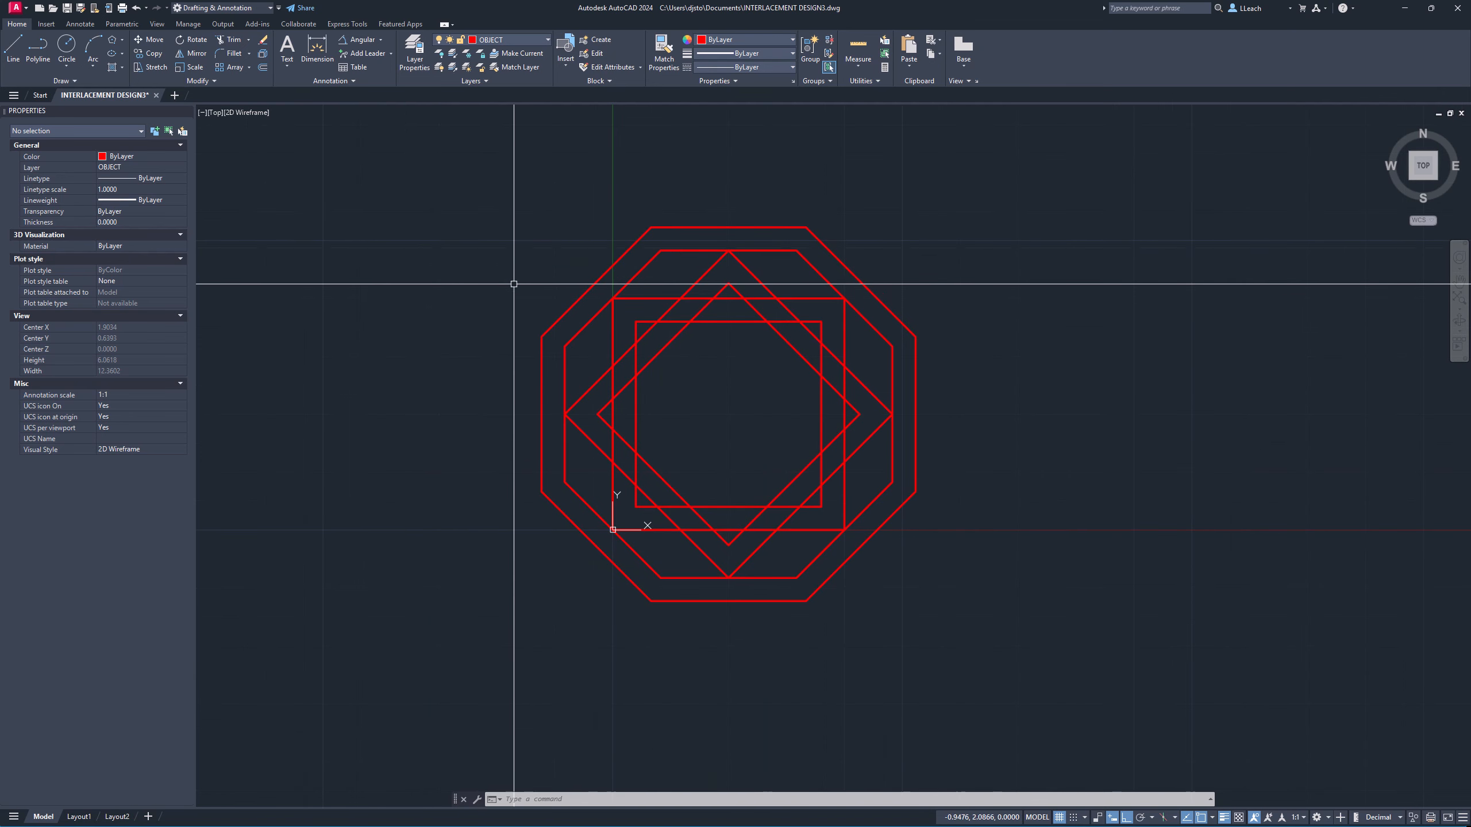
Trim the overlapping segments of the squares and octagons to form an interlaced over-and-under pattern.
{"action": "left_click", "coordinate": [231, 39]}
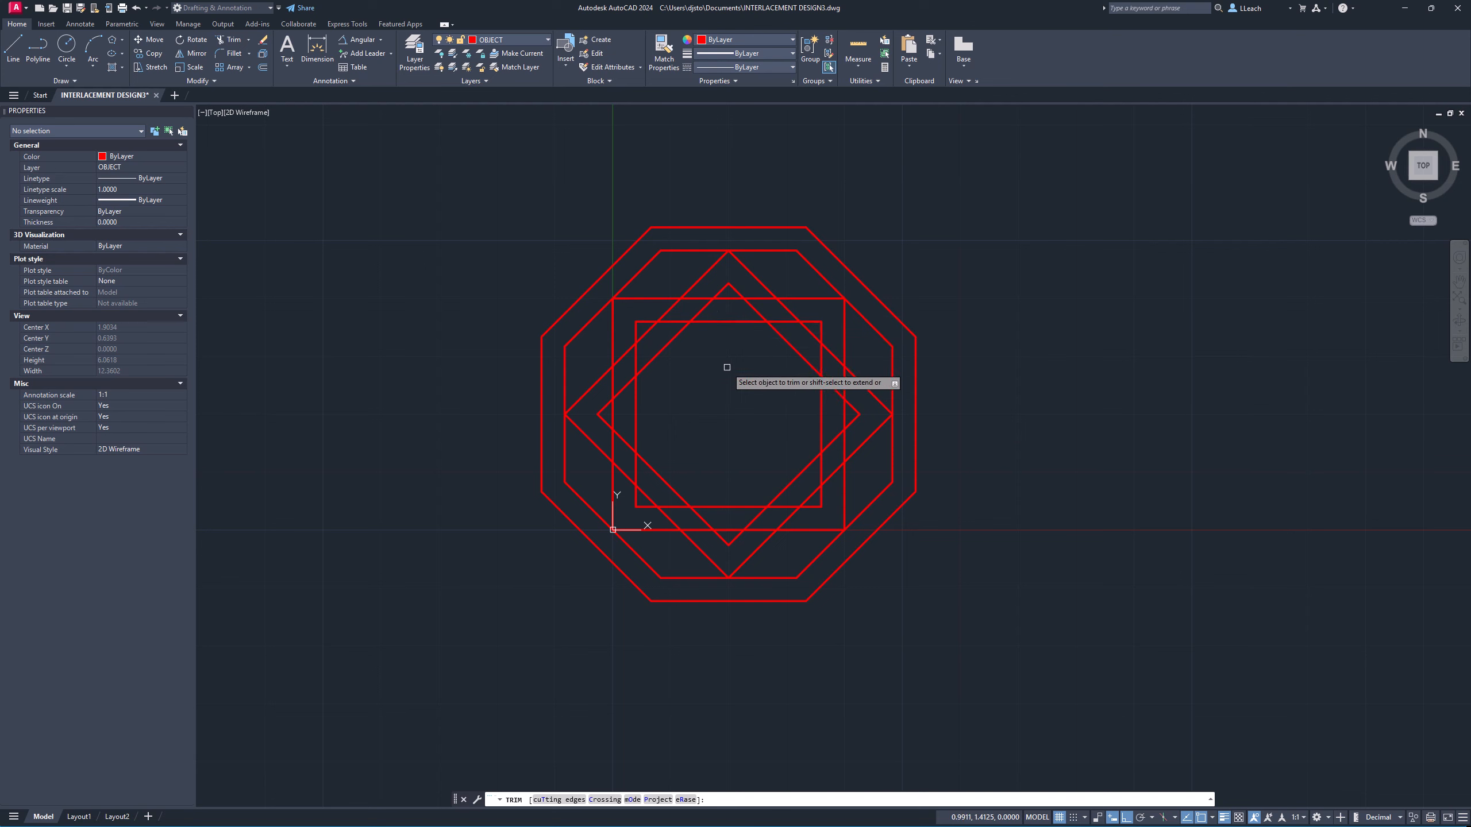
{"action": "left_click", "coordinate": [642, 367]}
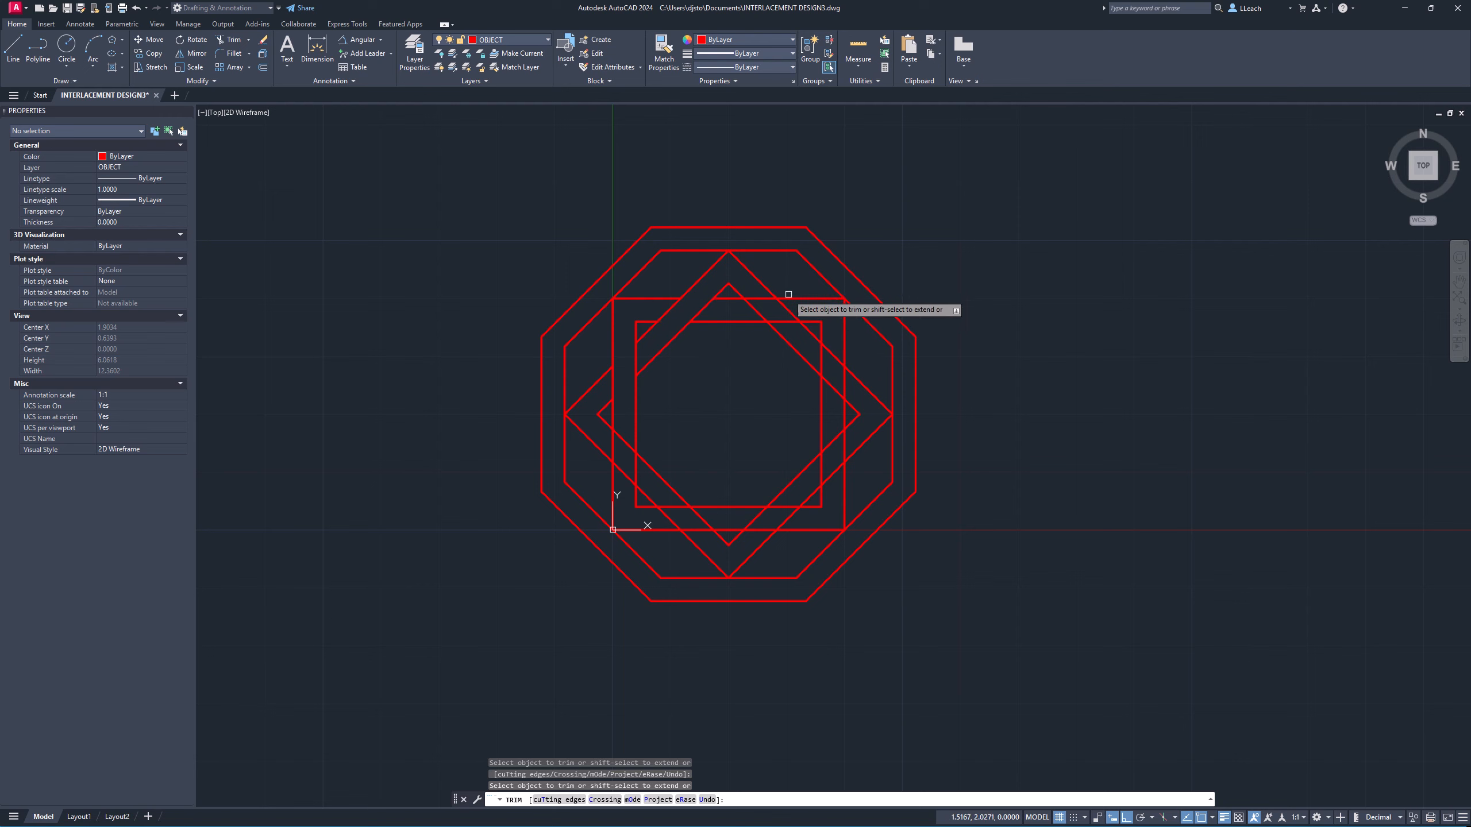
{"action": "left_click", "coordinate": [759, 313]}
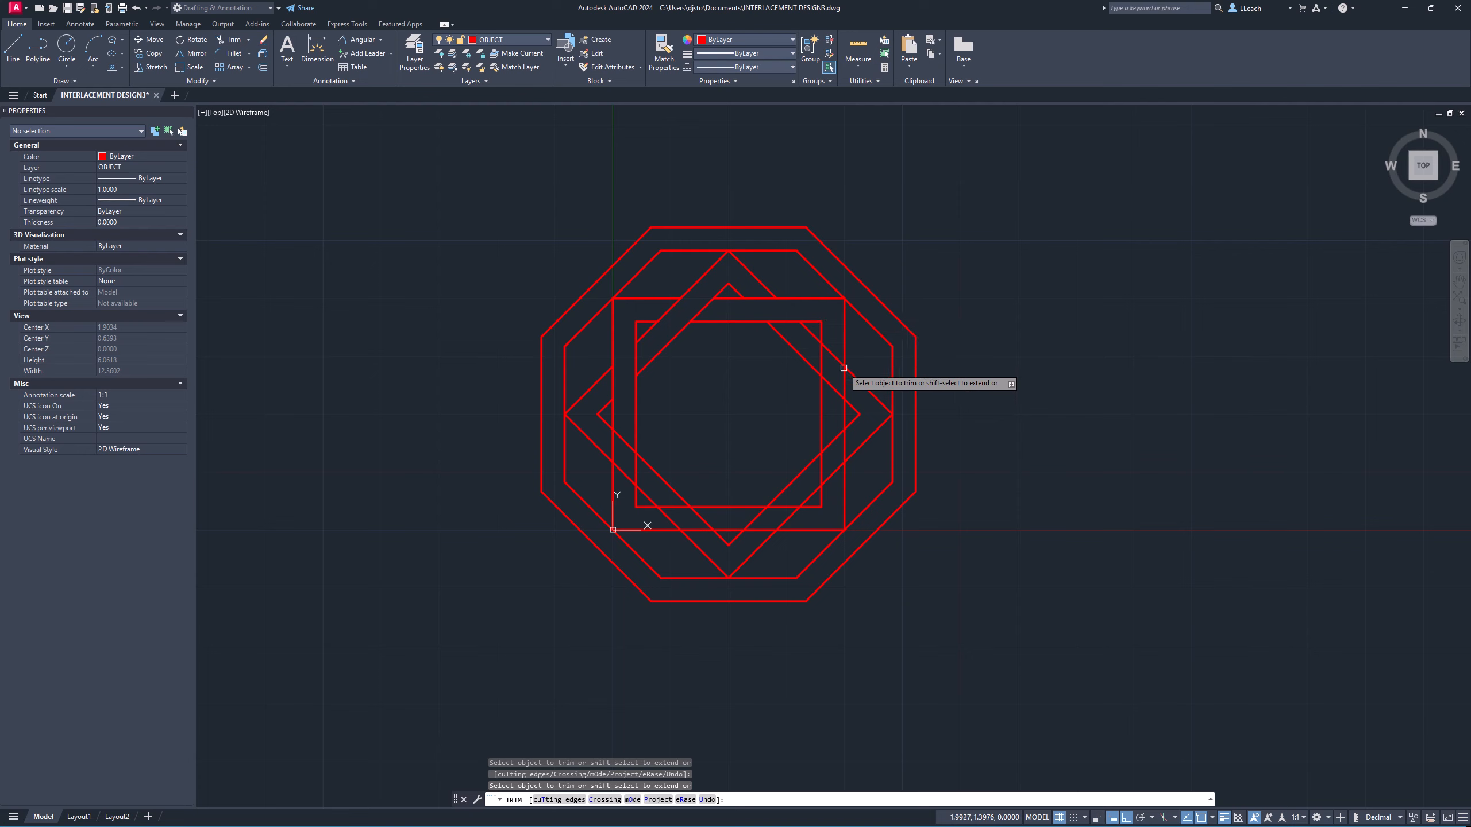
{"action": "left_click", "coordinate": [821, 360]}
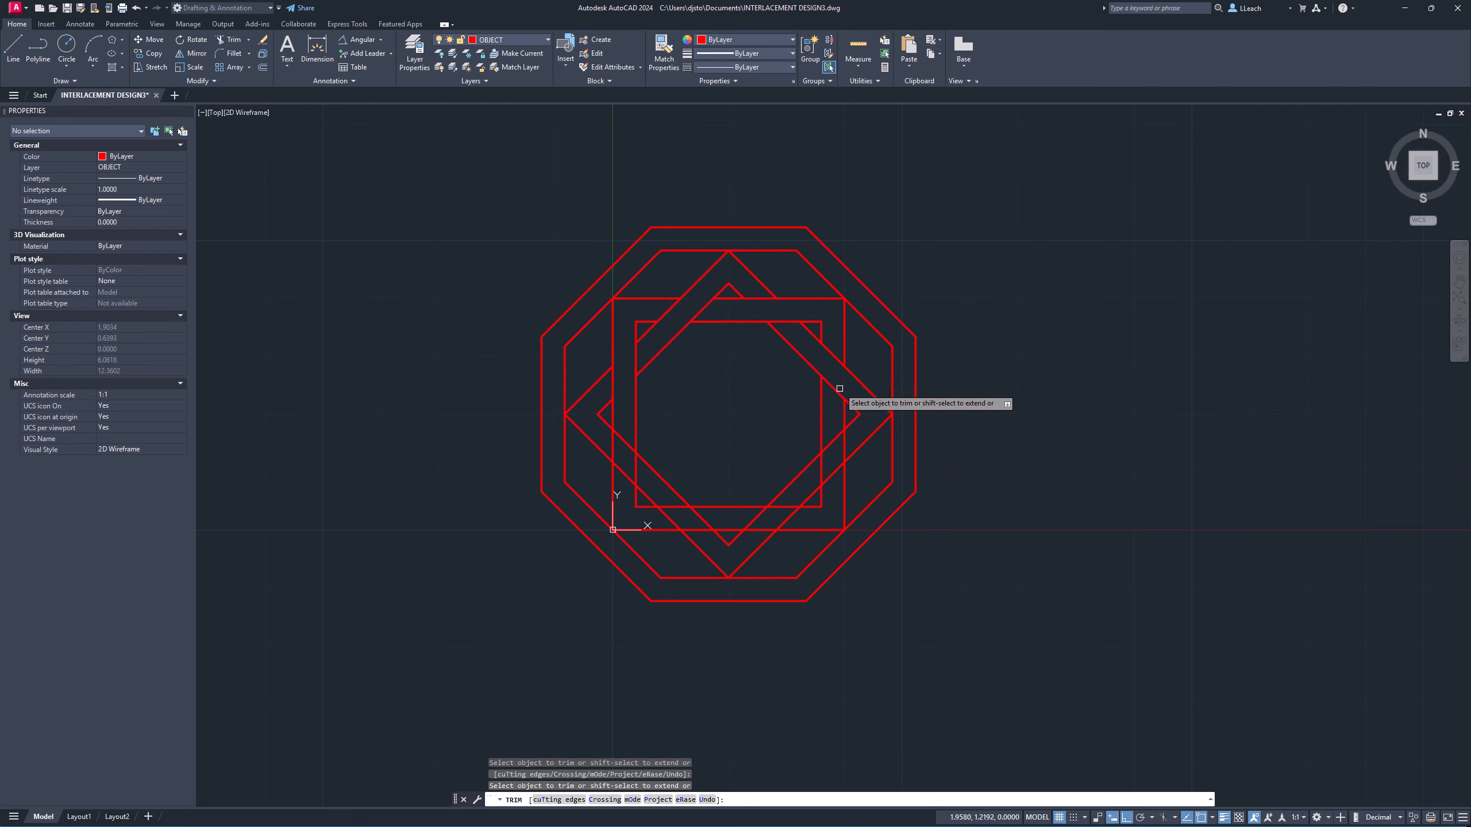
{"action": "left_click", "coordinate": [831, 444]}
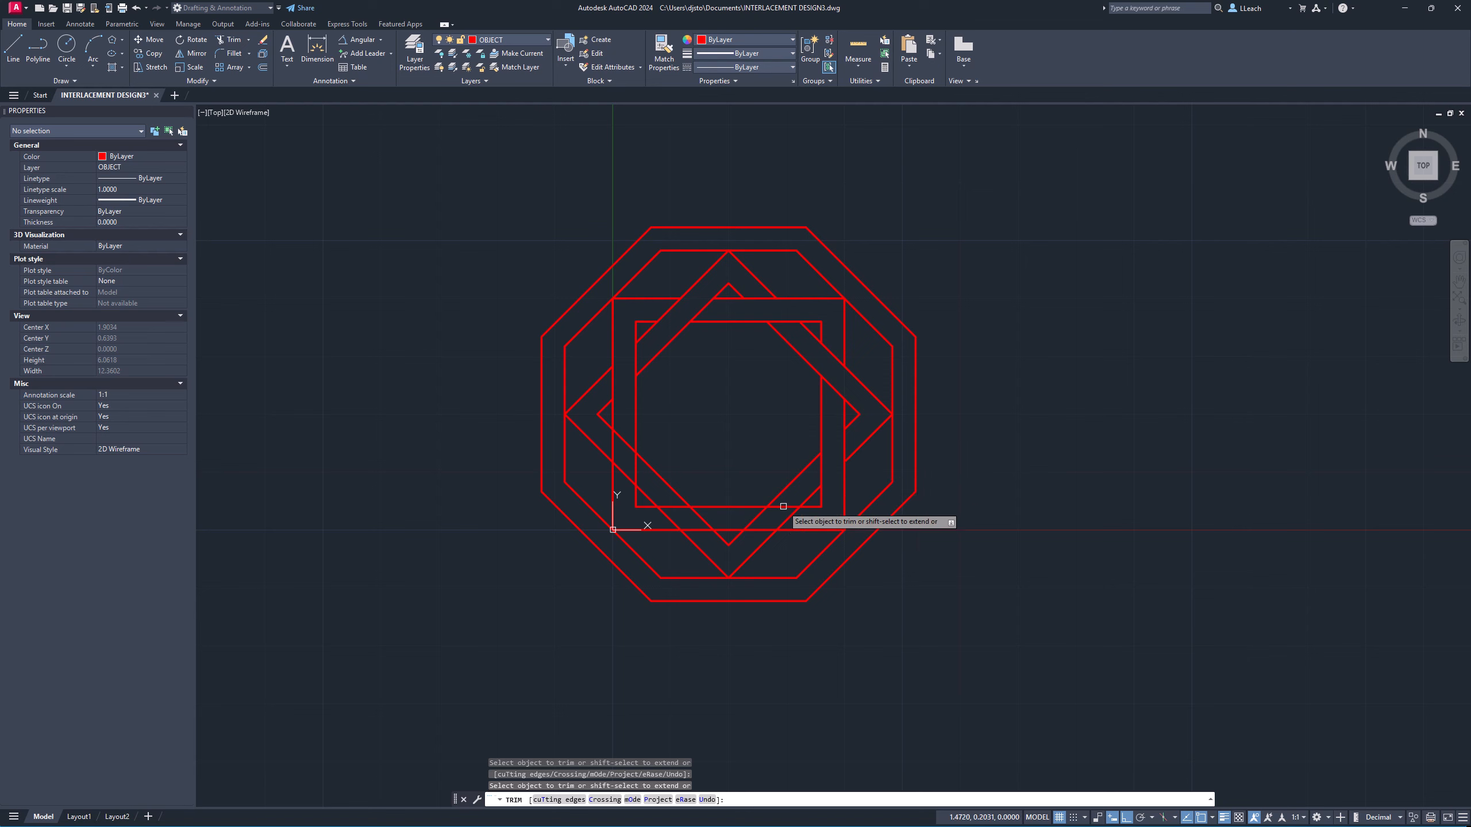
{"action": "left_click", "coordinate": [771, 526]}
{"action": "key", "text": "Return"}
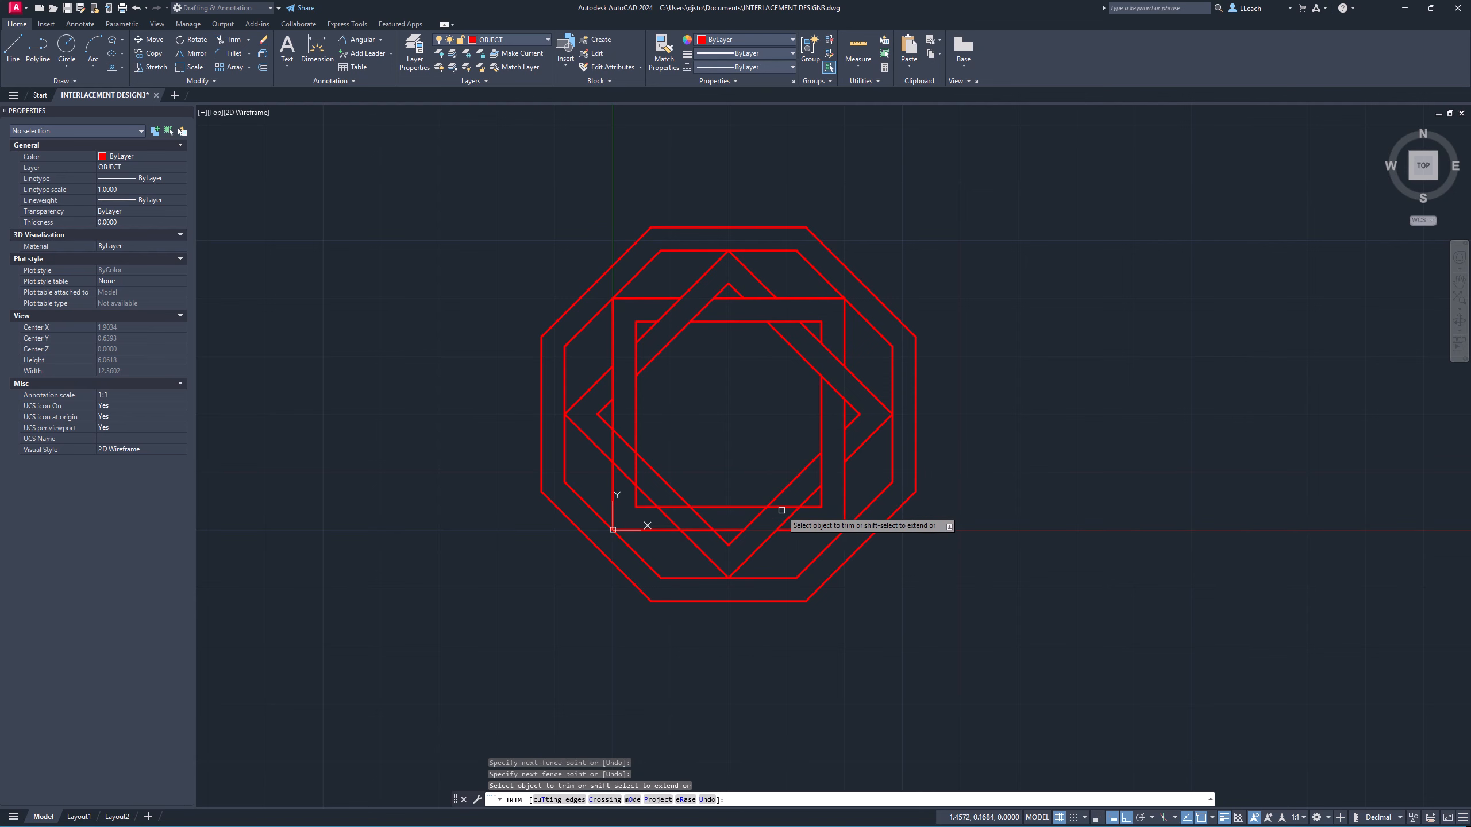
{"action": "left_click", "coordinate": [764, 531]}
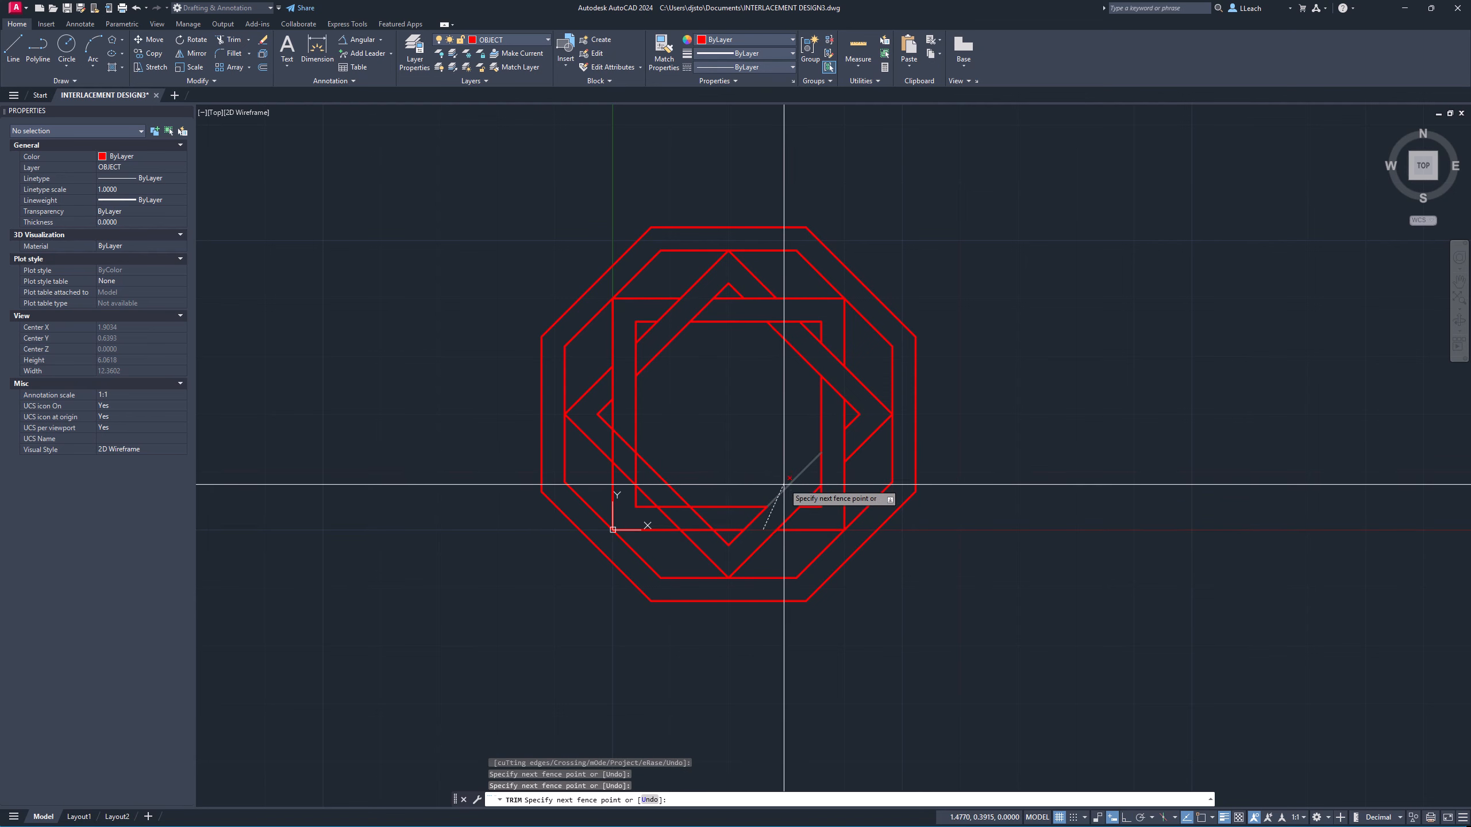
{"action": "left_click", "coordinate": [771, 518]}
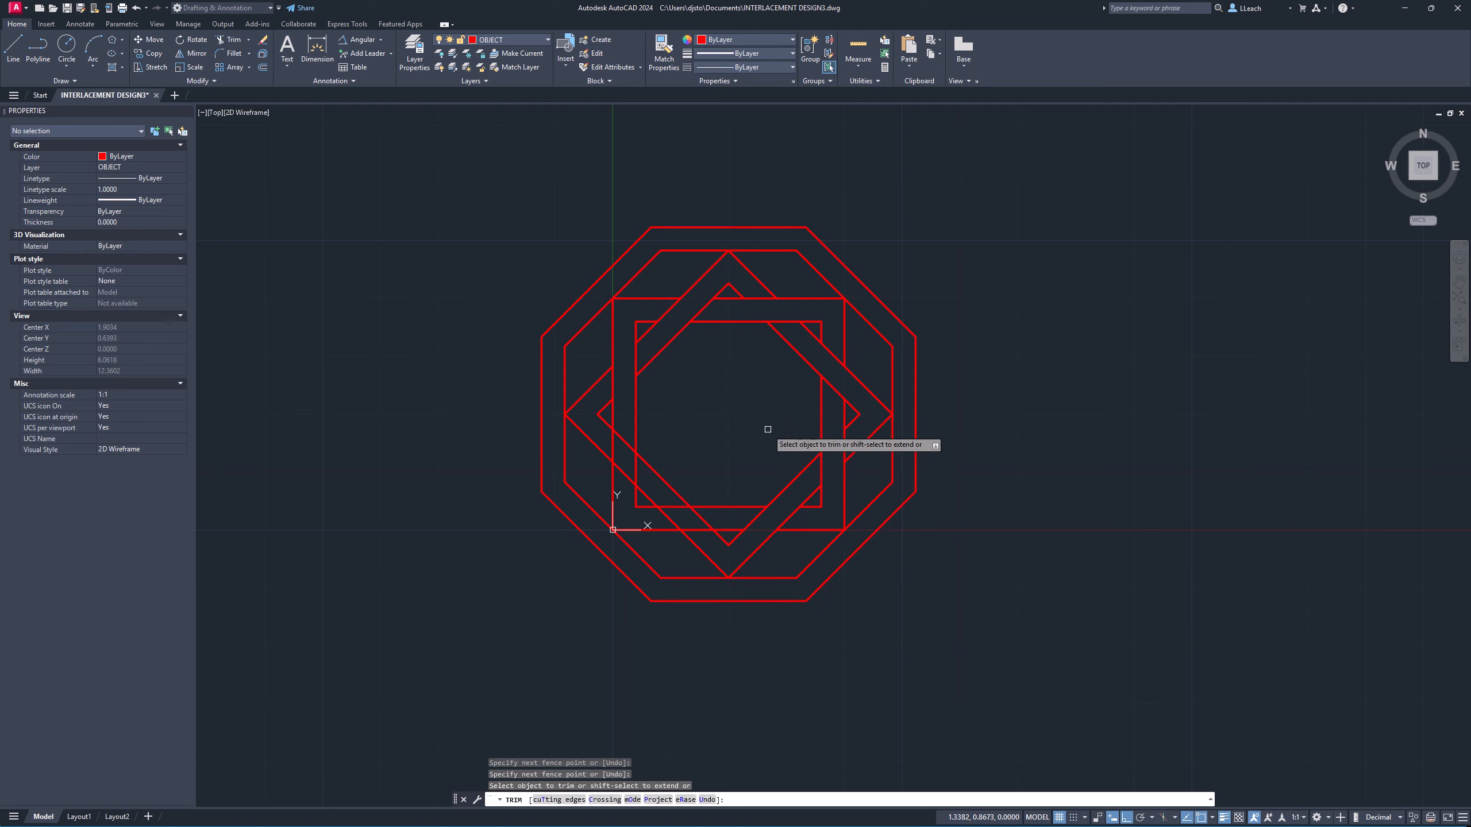
{"action": "left_click", "coordinate": [702, 520]}
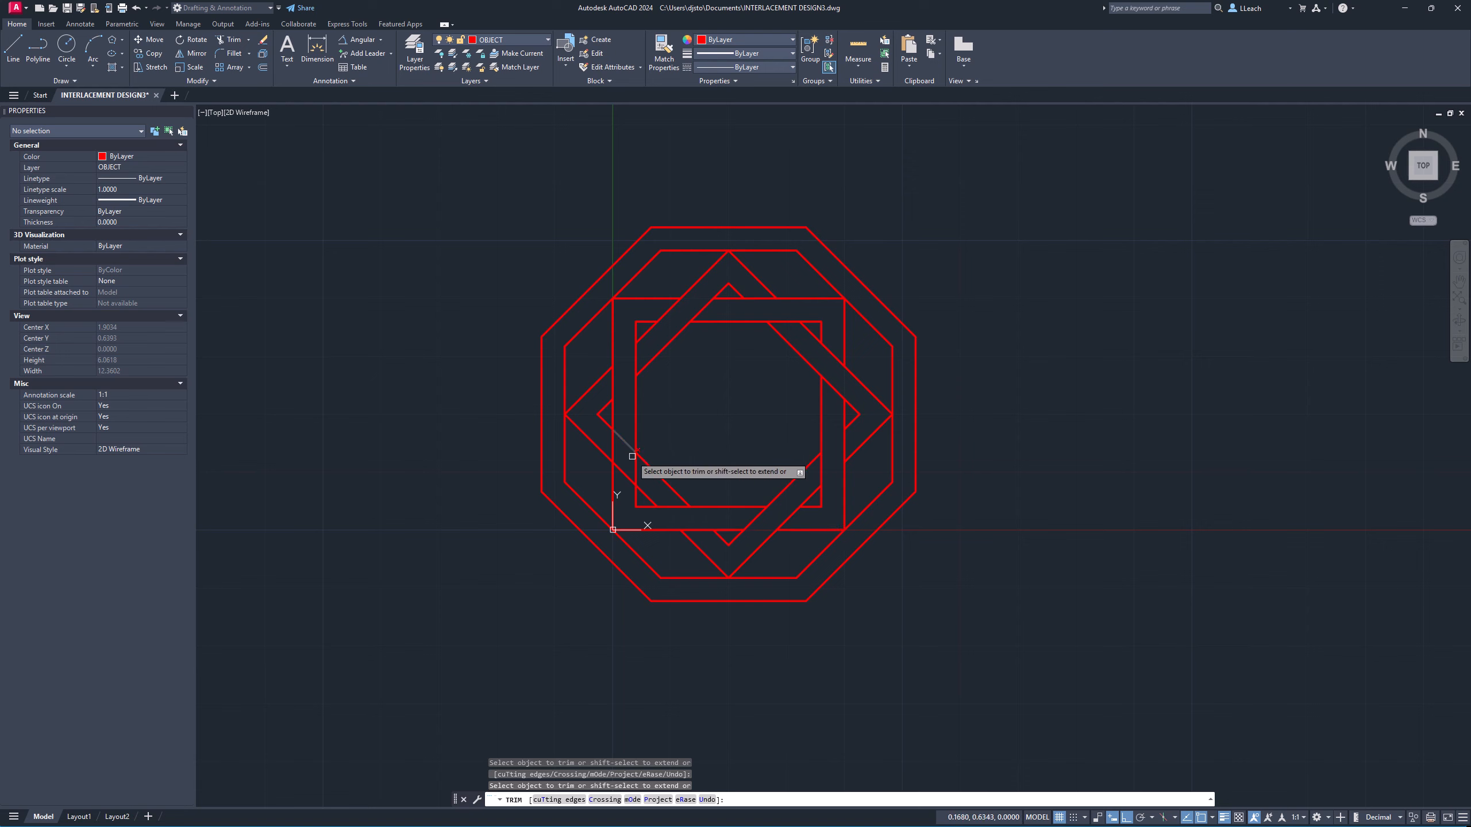
{"action": "right_click", "coordinate": [686, 400]}
{"action": "left_click", "coordinate": [714, 417]}
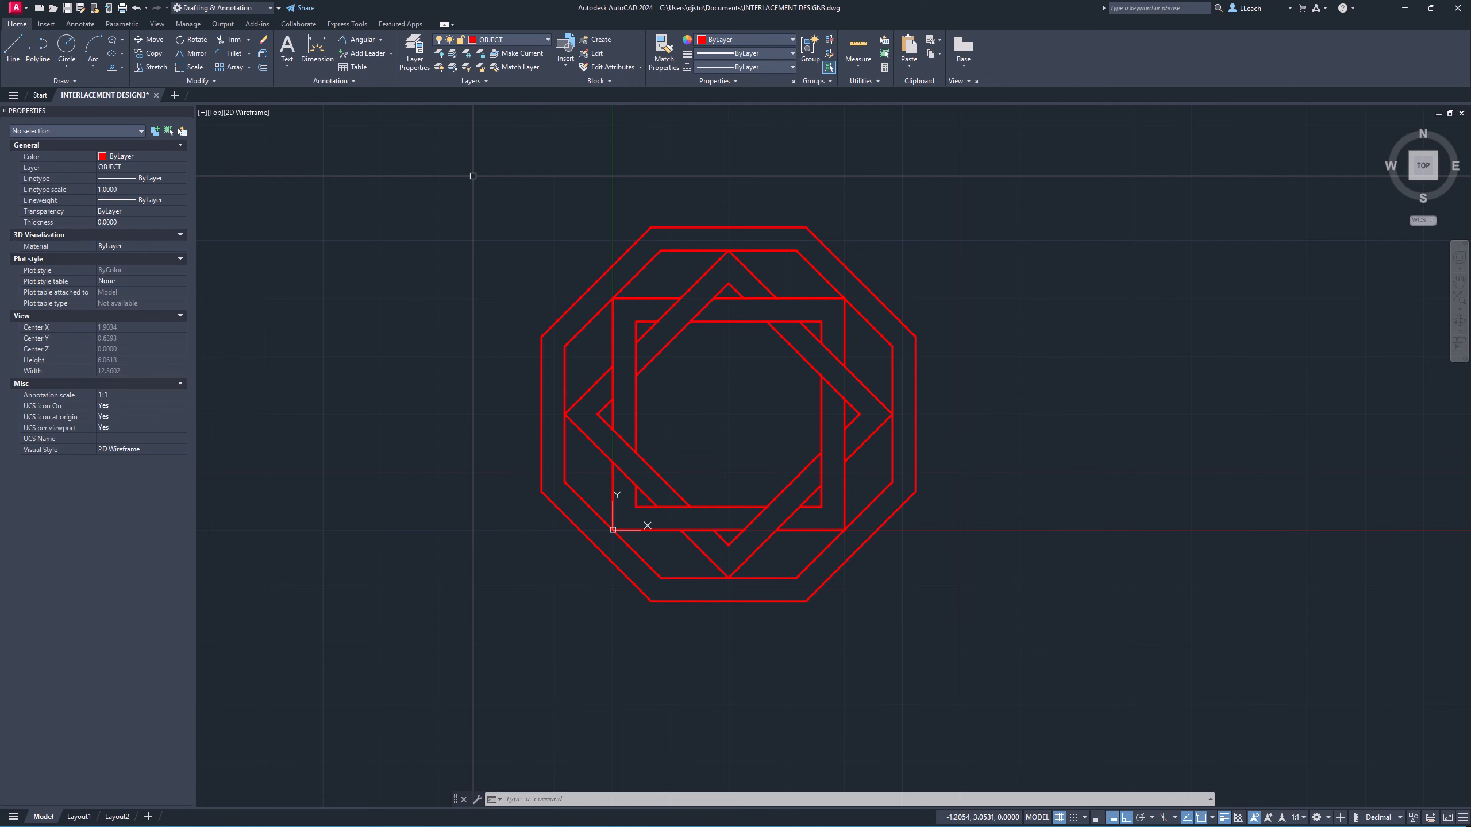
Make DIM the current layer.
{"action": "middle_click_drag", "start_coordinate": [505, 190], "coordinate": [483, 203]}
{"action": "scroll", "coordinate": [483, 203], "scroll_direction": "up", "scroll_amount": 4}
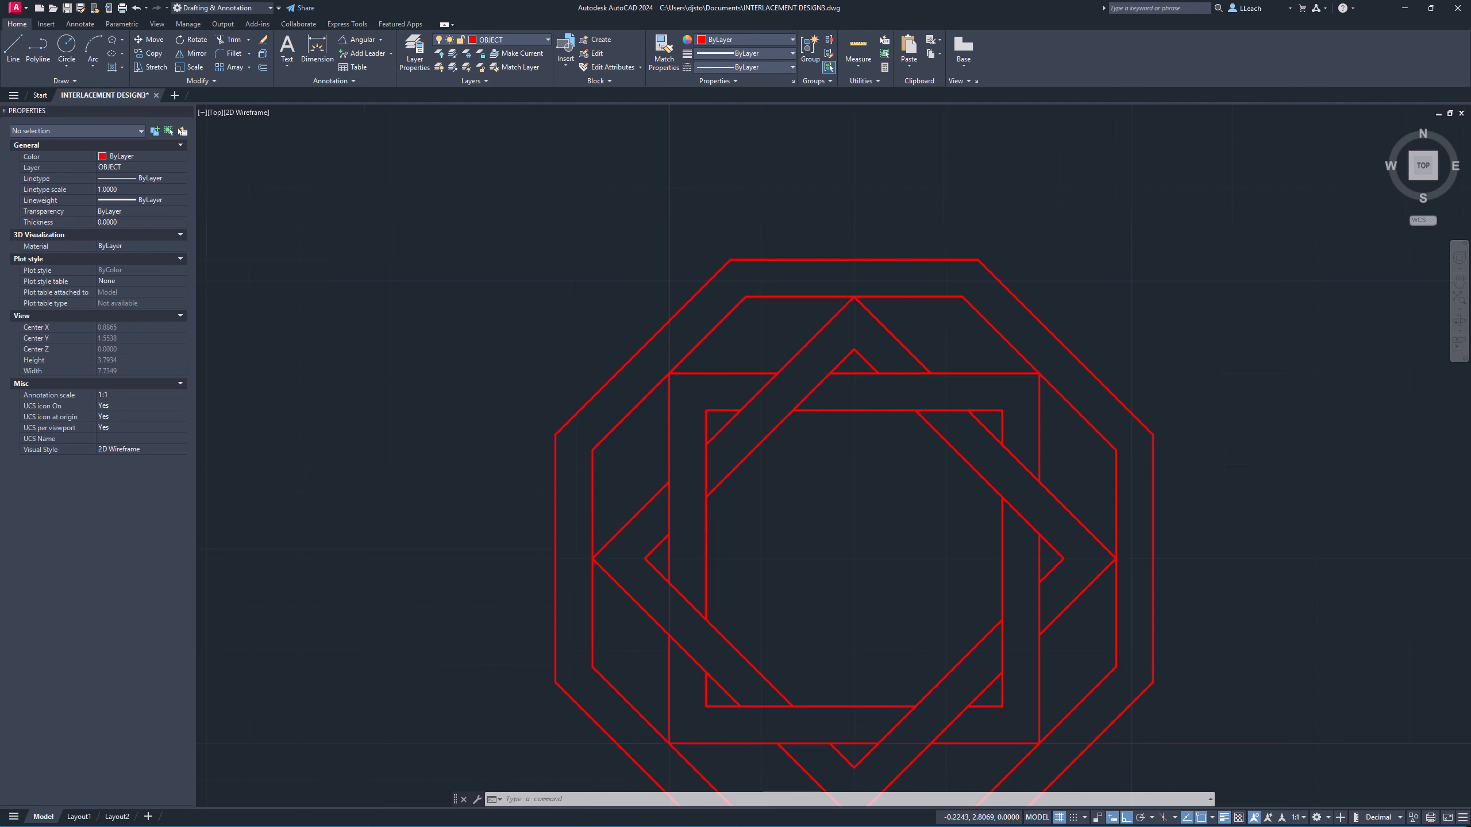
{"action": "scroll", "coordinate": [626, 223], "scroll_direction": "down", "scroll_amount": 4}
{"action": "middle_click_drag", "start_coordinate": [643, 244], "coordinate": [546, 206]}
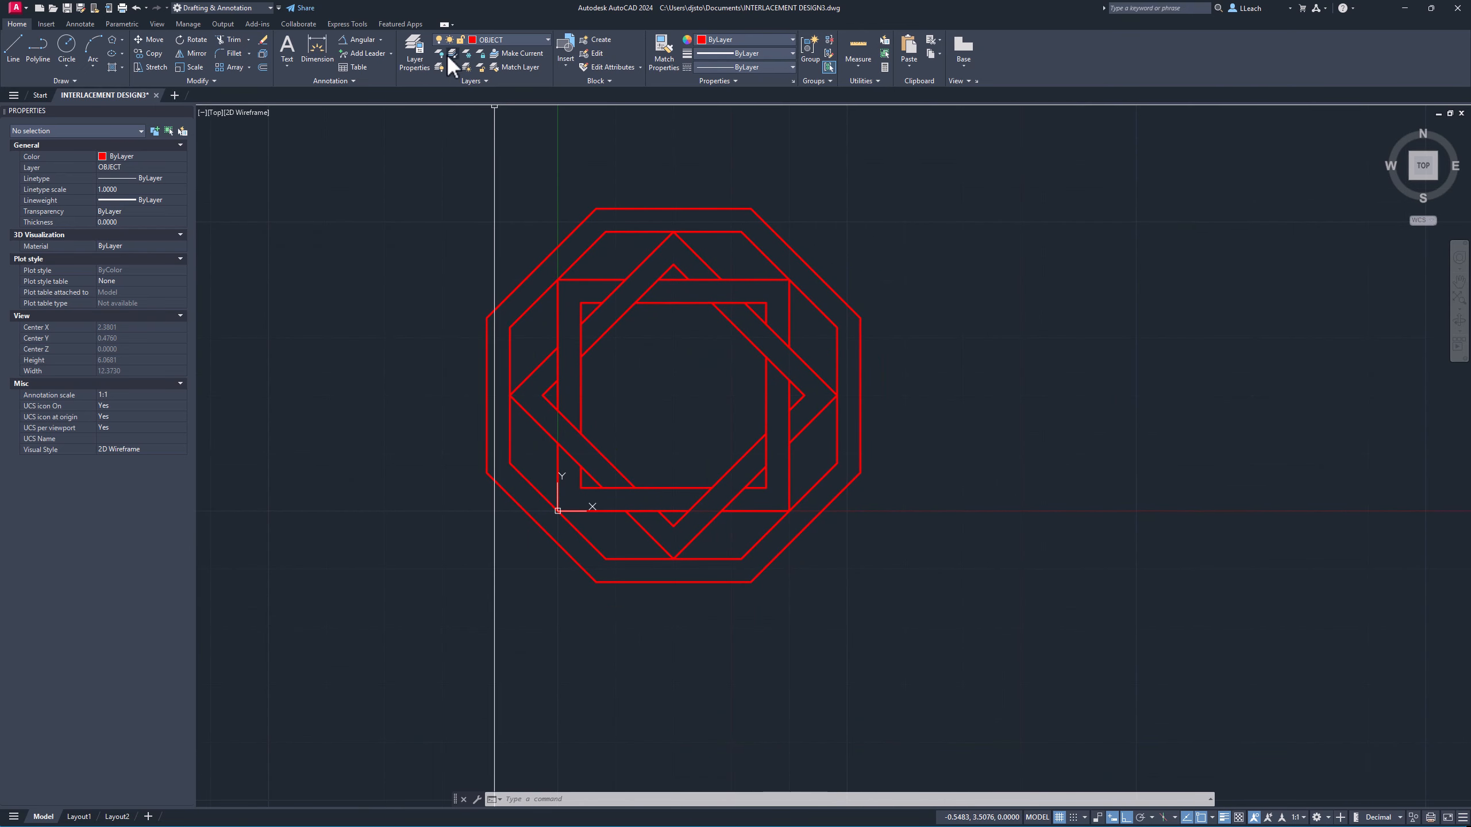
{"action": "left_click", "coordinate": [496, 39]}
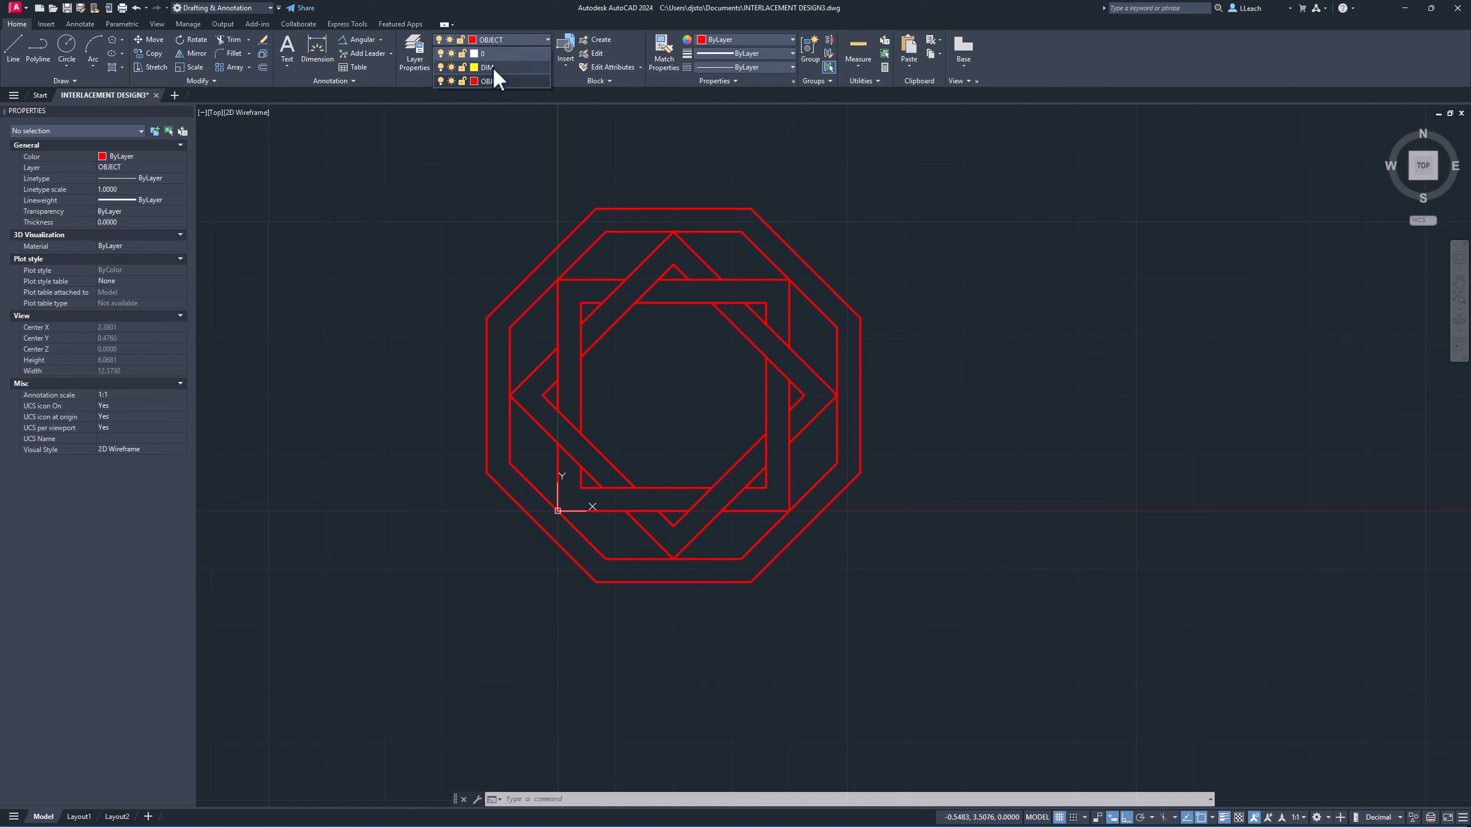
{"action": "left_click", "coordinate": [492, 67]}
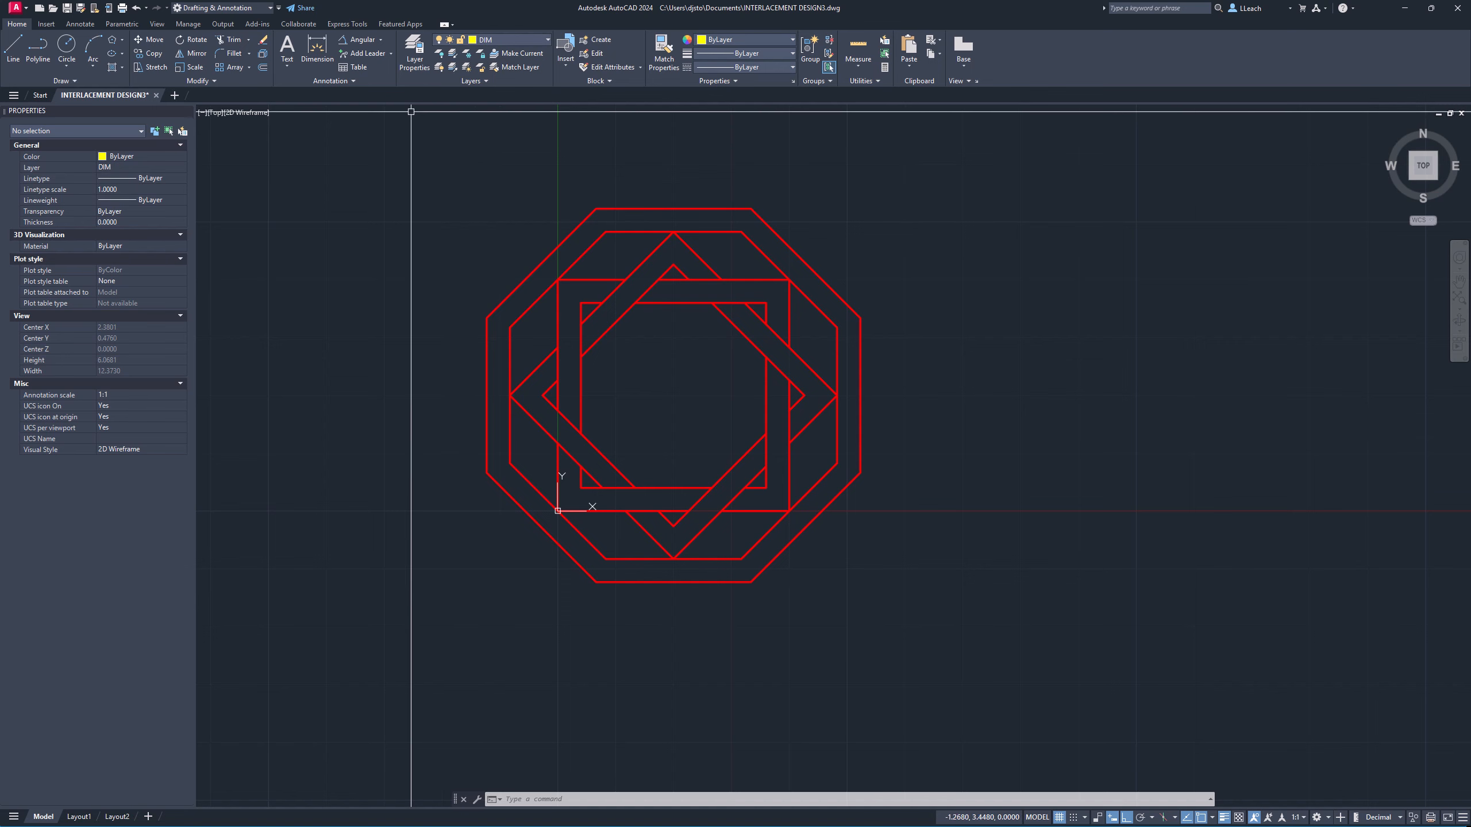
Open the Standard dimension style for modification and set its overall scale to 0.5.
{"action": "left_click", "coordinate": [354, 81]}
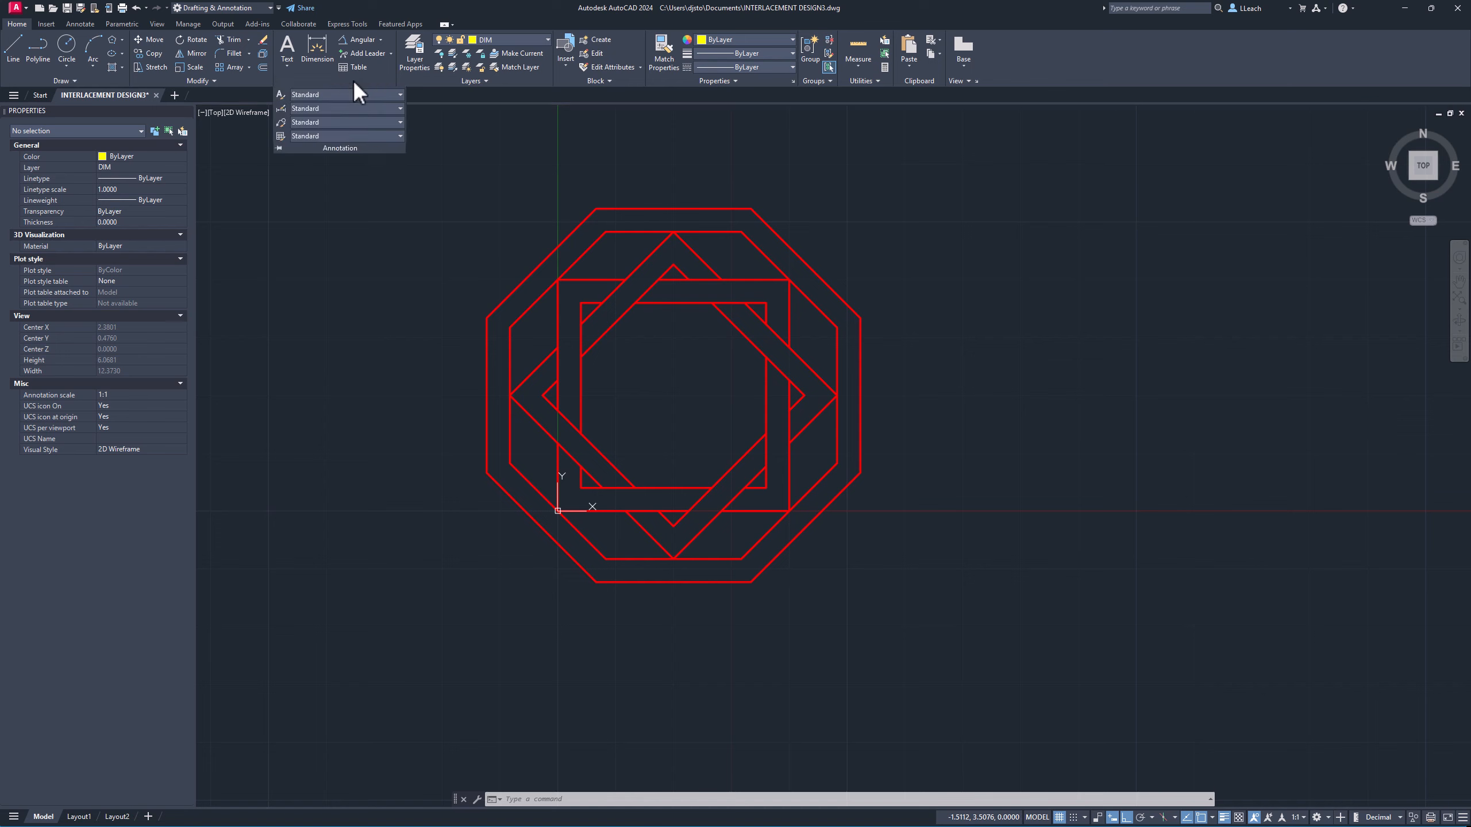
{"action": "left_click", "coordinate": [282, 111]}
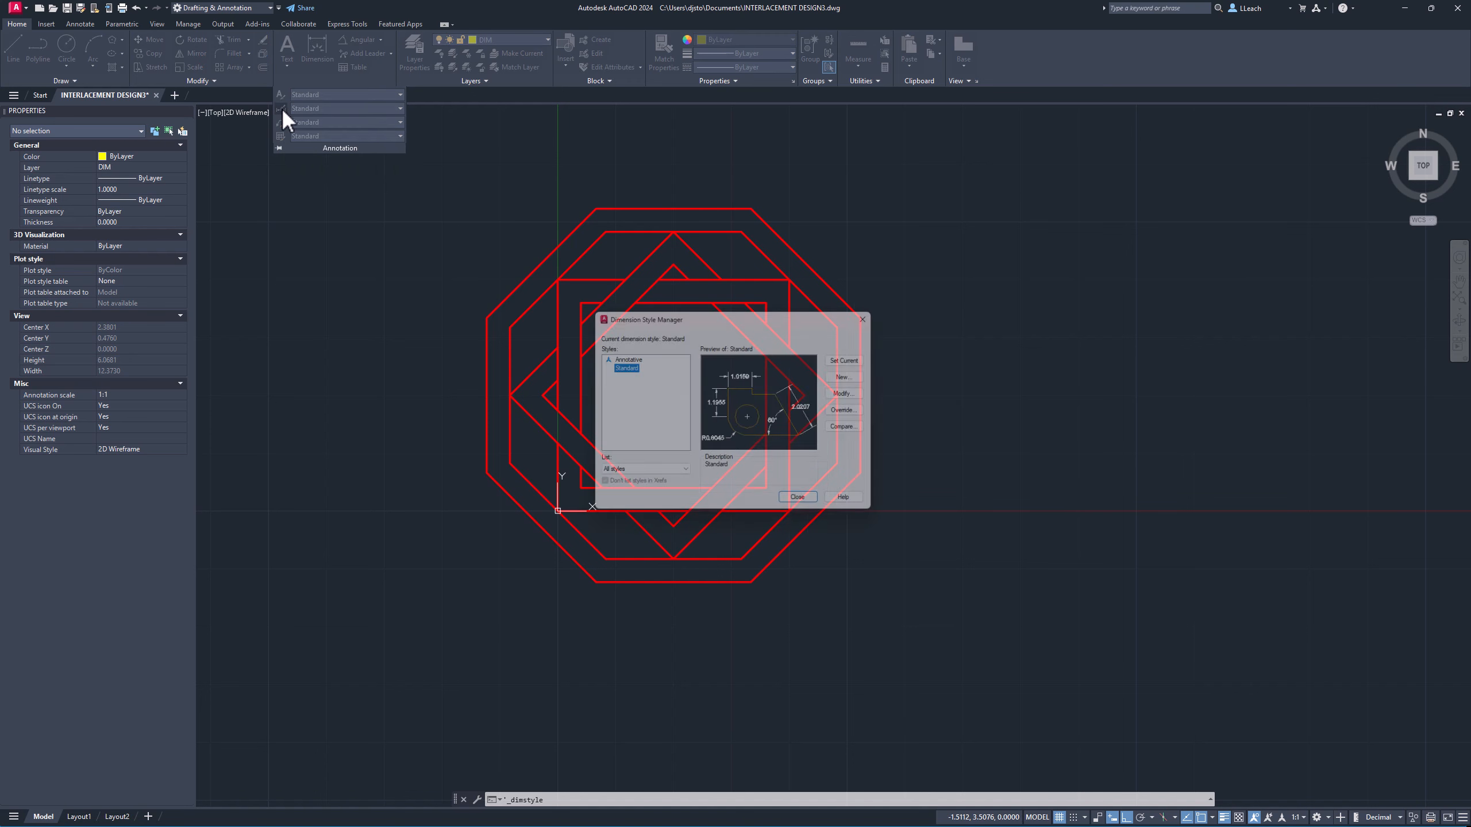
{"action": "left_click", "coordinate": [859, 396]}
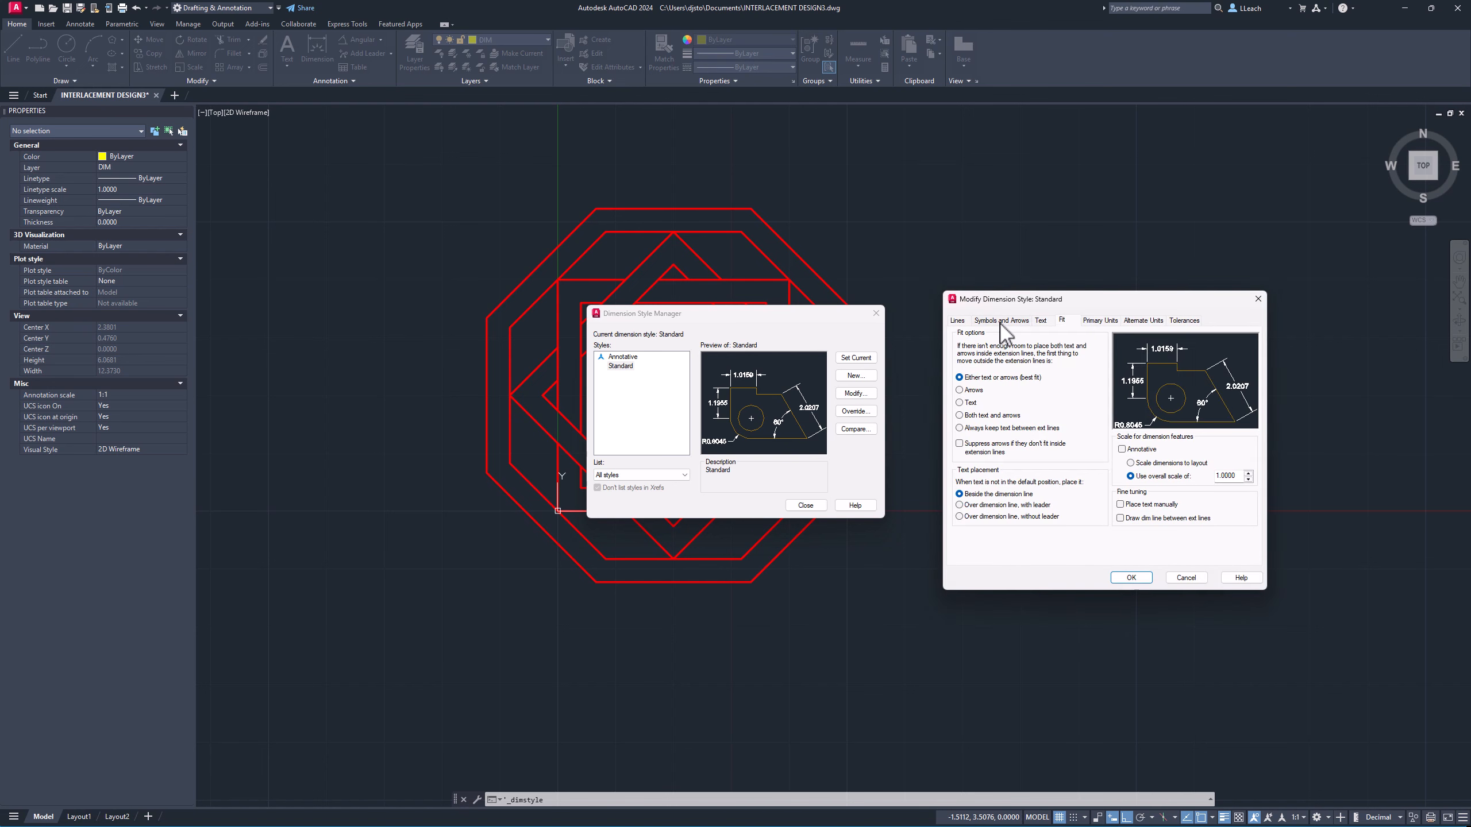
{"action": "left_click_drag", "start_coordinate": [1056, 301], "coordinate": [931, 323]}
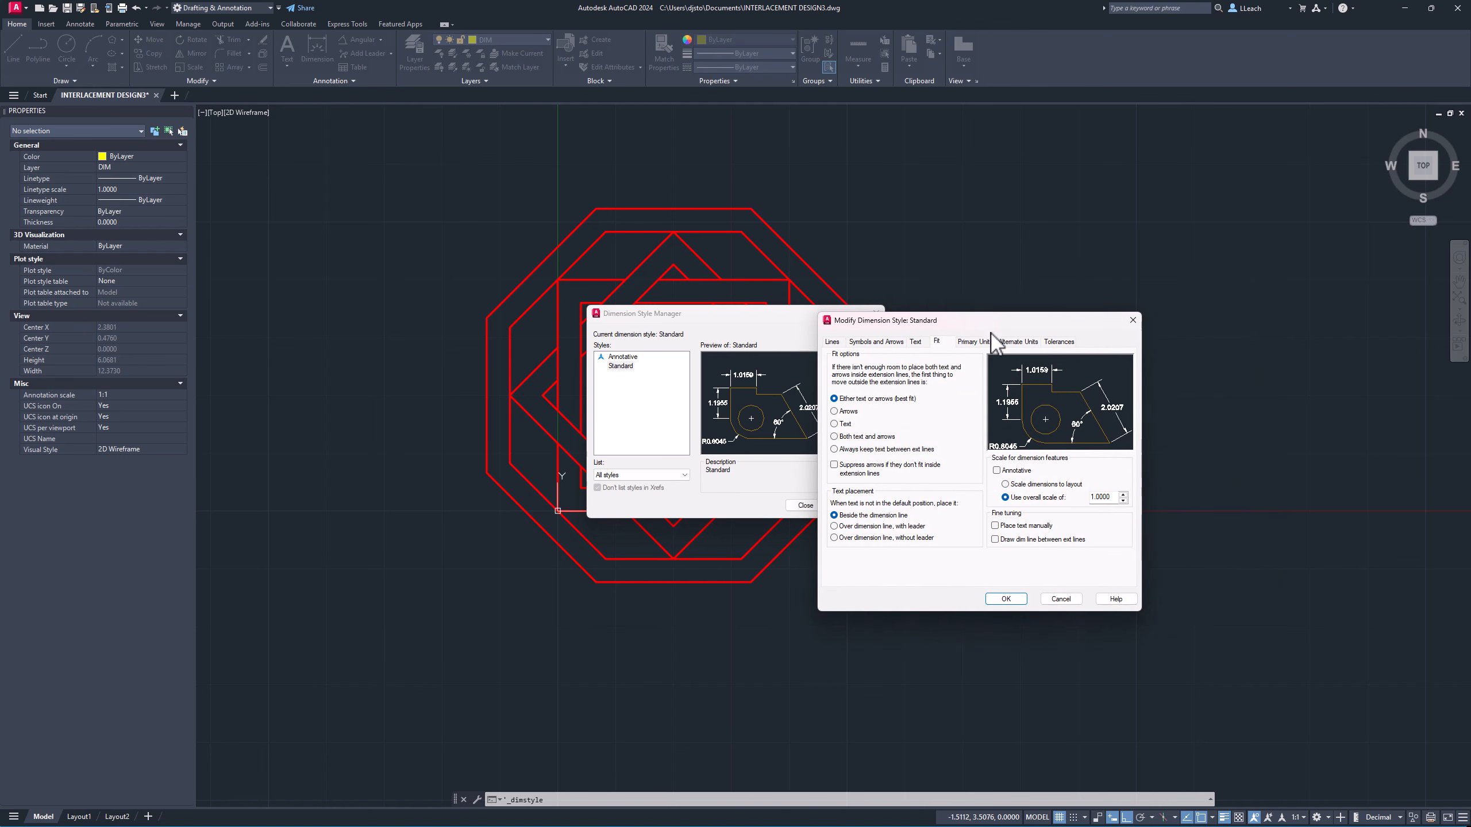
{"action": "left_click_drag", "start_coordinate": [990, 333], "coordinate": [1017, 350]}
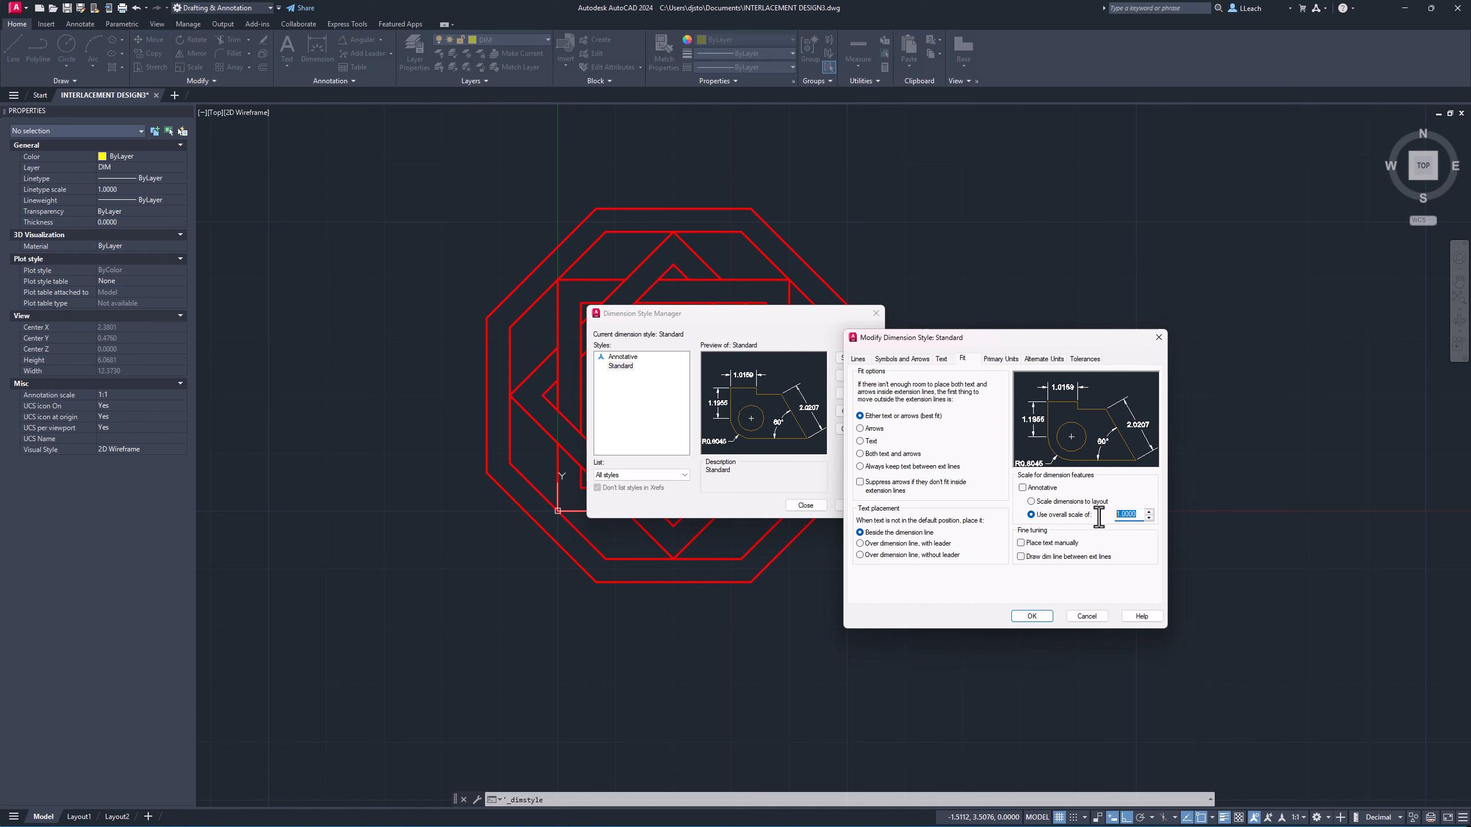
{"action": "type", "text": ".5"}
{"action": "key", "text": "Tab"}
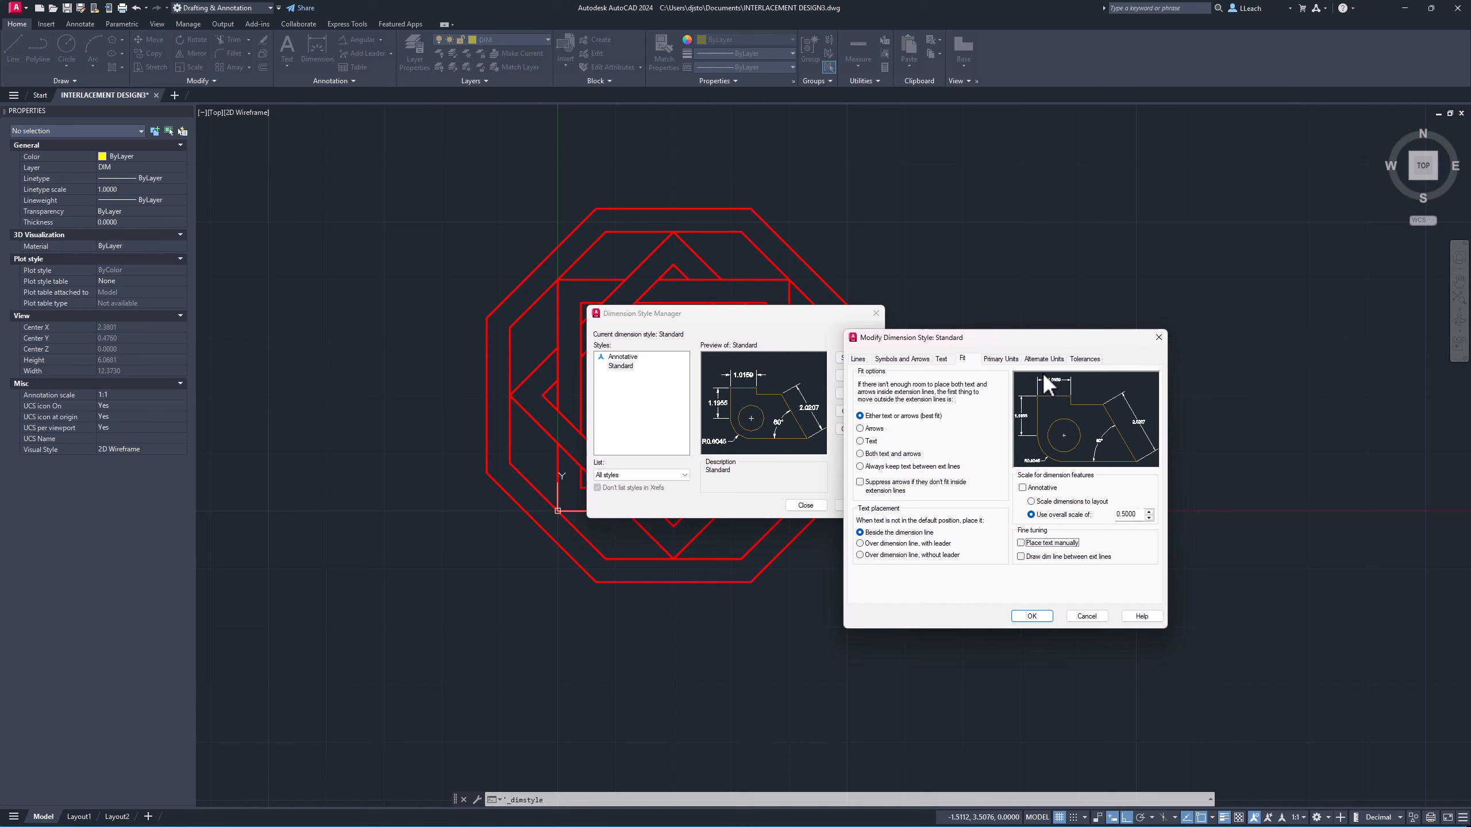
Set the Standard style's primary unit precision to 0.00, apply the changes and close the style manager.
{"action": "left_click", "coordinate": [1002, 360]}
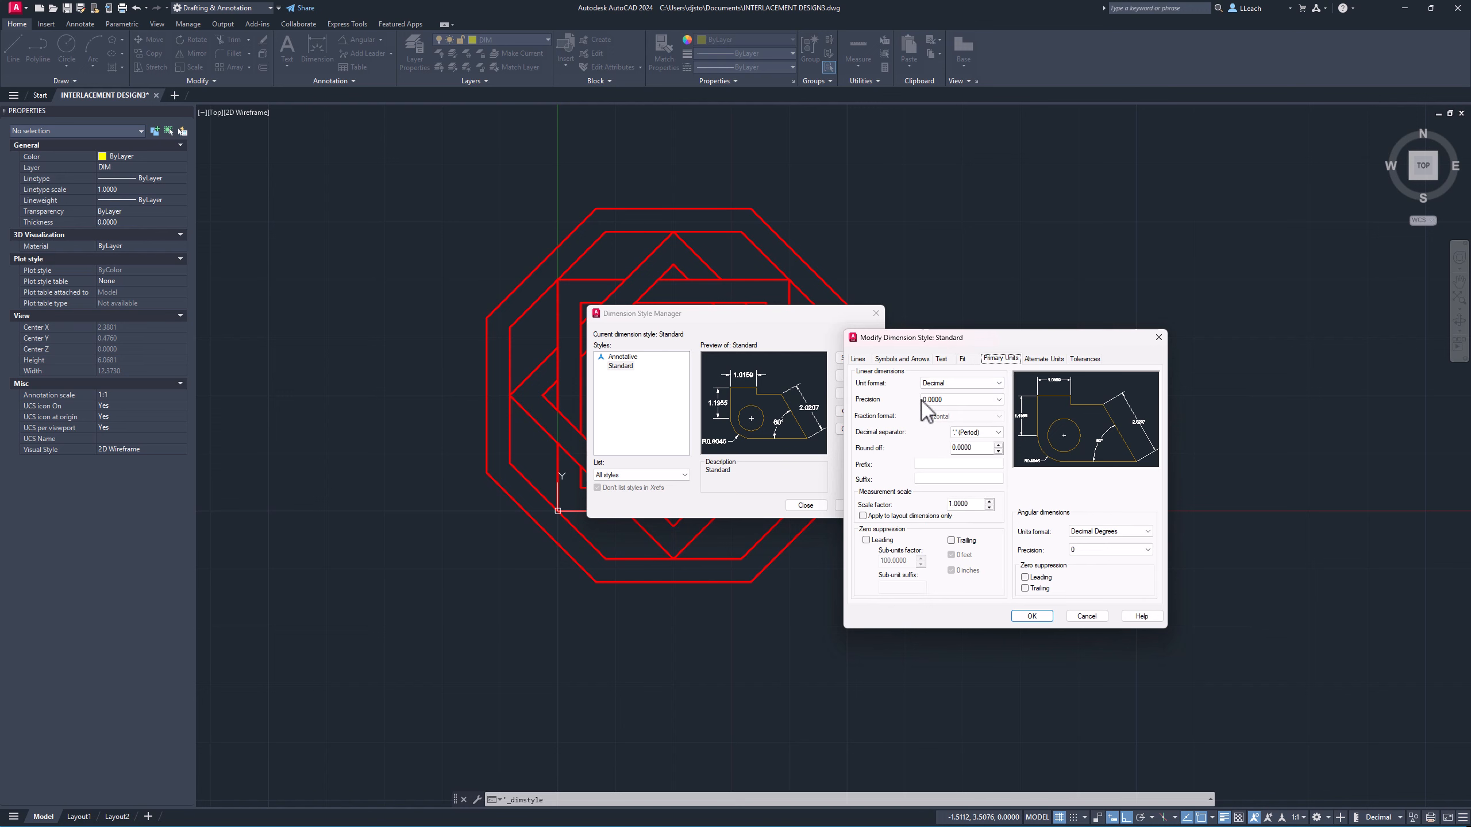
{"action": "left_click", "coordinate": [964, 399]}
{"action": "left_click", "coordinate": [934, 426]}
{"action": "left_click", "coordinate": [1031, 616]}
{"action": "left_click_drag", "start_coordinate": [829, 322], "coordinate": [1134, 333]}
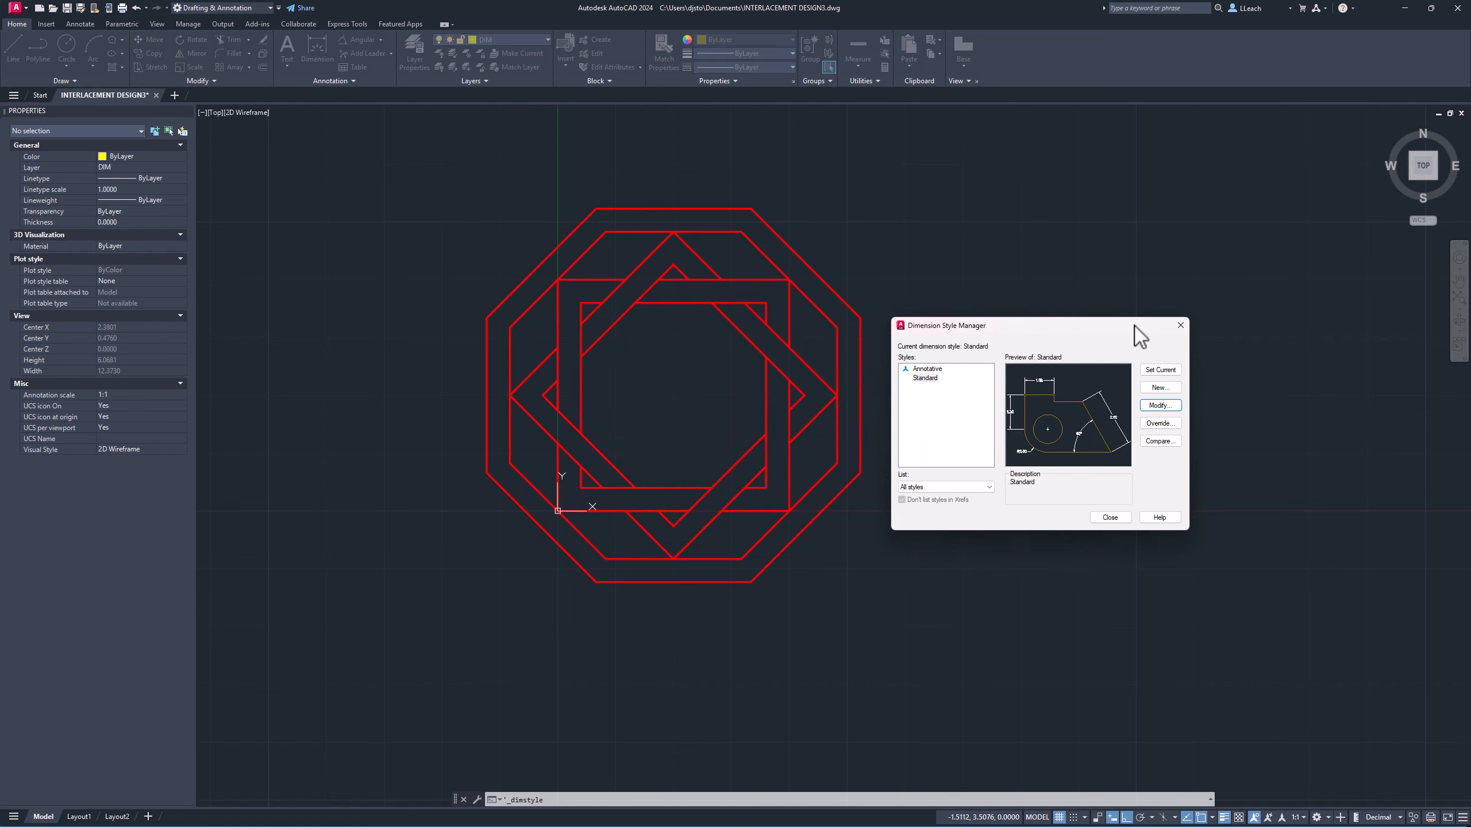
{"action": "left_click", "coordinate": [1109, 517]}
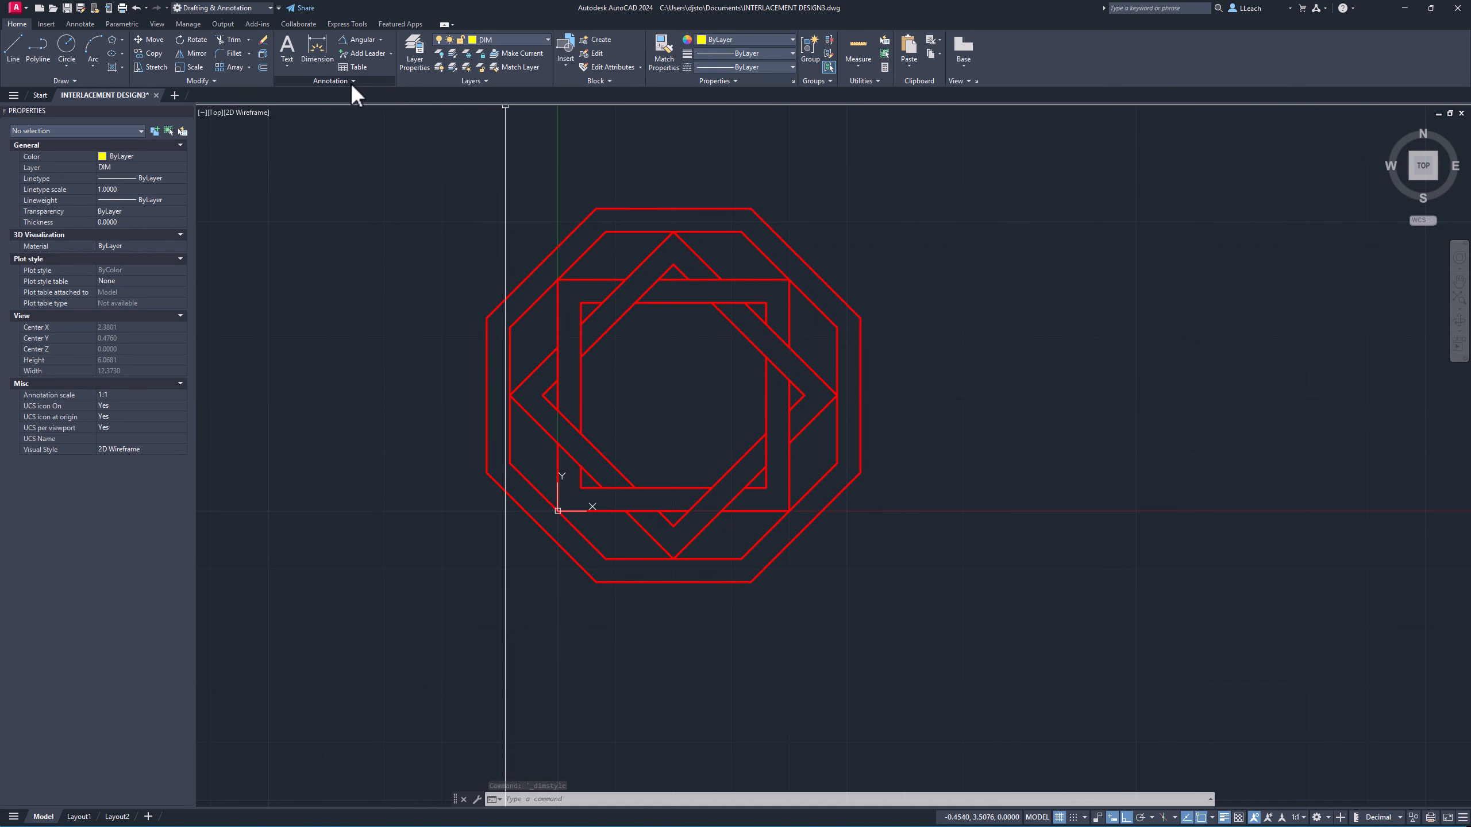
Add an aligned dimension across the width of the lower-left diagonal band.
{"action": "left_click", "coordinate": [380, 39]}
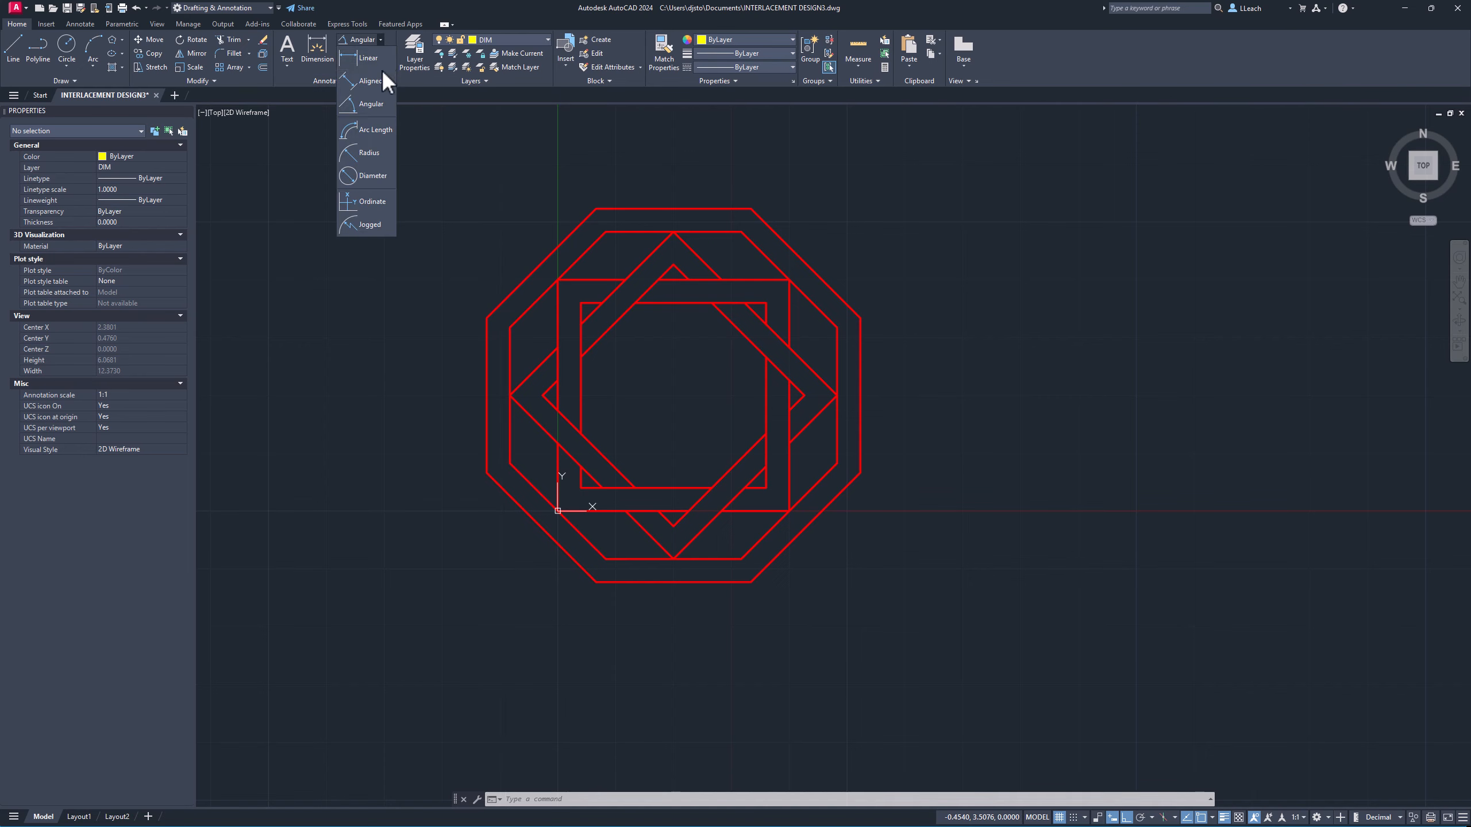
{"action": "left_click", "coordinate": [372, 81]}
{"action": "scroll", "coordinate": [608, 463], "scroll_direction": "up", "scroll_amount": 4}
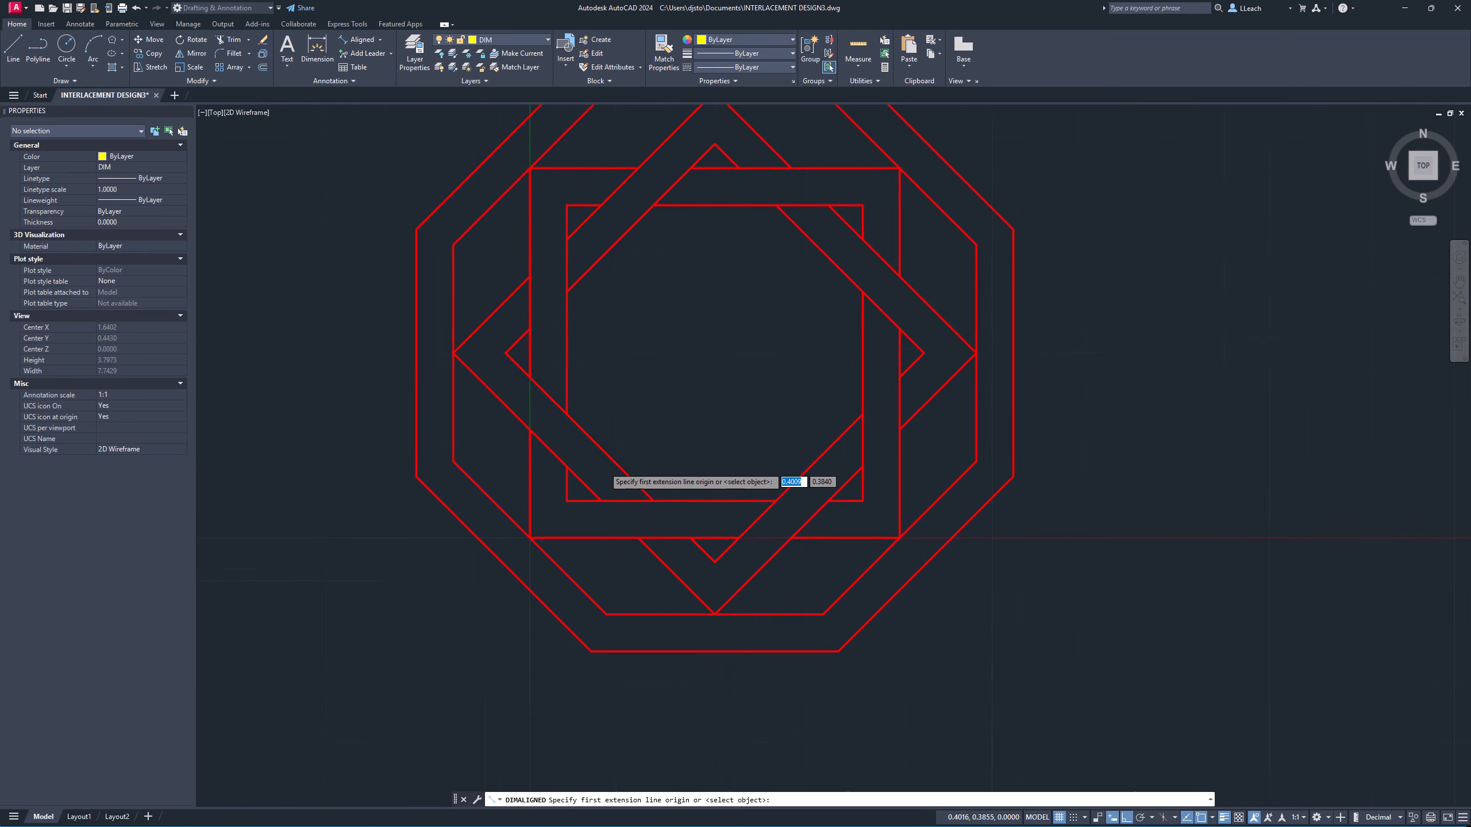
{"action": "scroll", "coordinate": [603, 471], "scroll_direction": "up", "scroll_amount": 2}
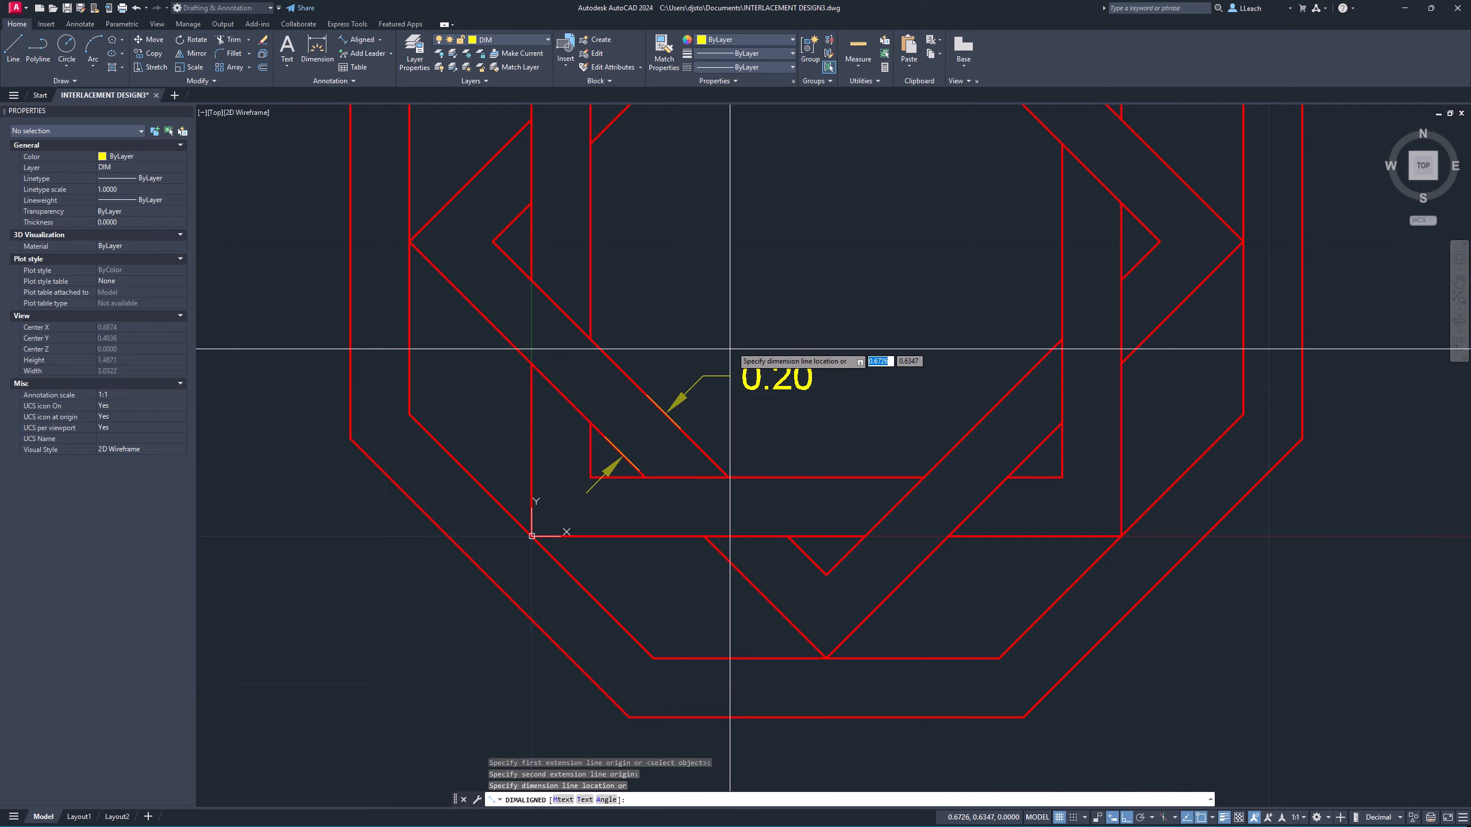
{"action": "left_click", "coordinate": [750, 326]}
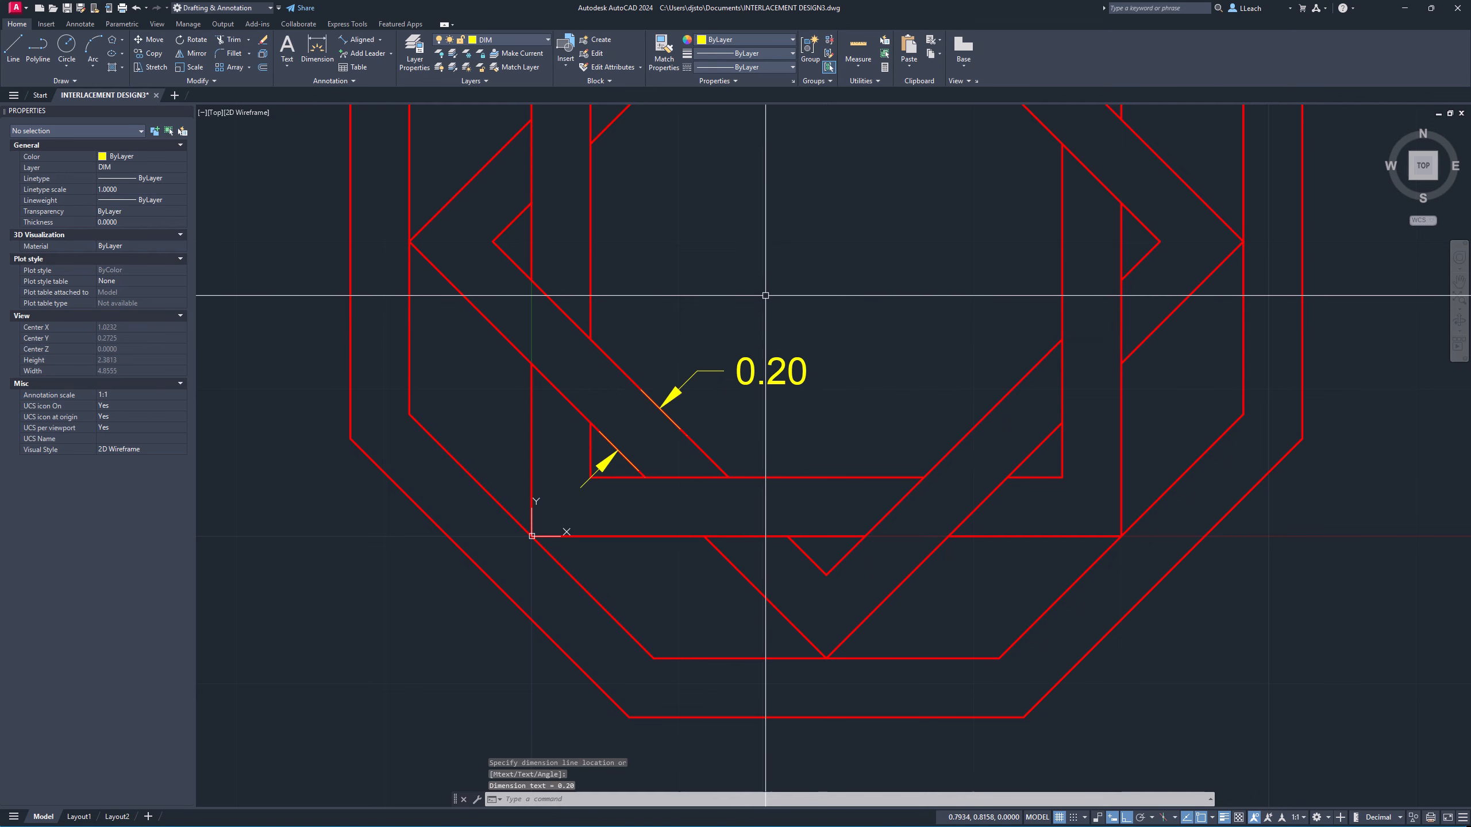
{"action": "middle_click_drag", "start_coordinate": [741, 287], "coordinate": [708, 392]}
{"action": "scroll", "coordinate": [699, 305], "scroll_direction": "up", "scroll_amount": 2}
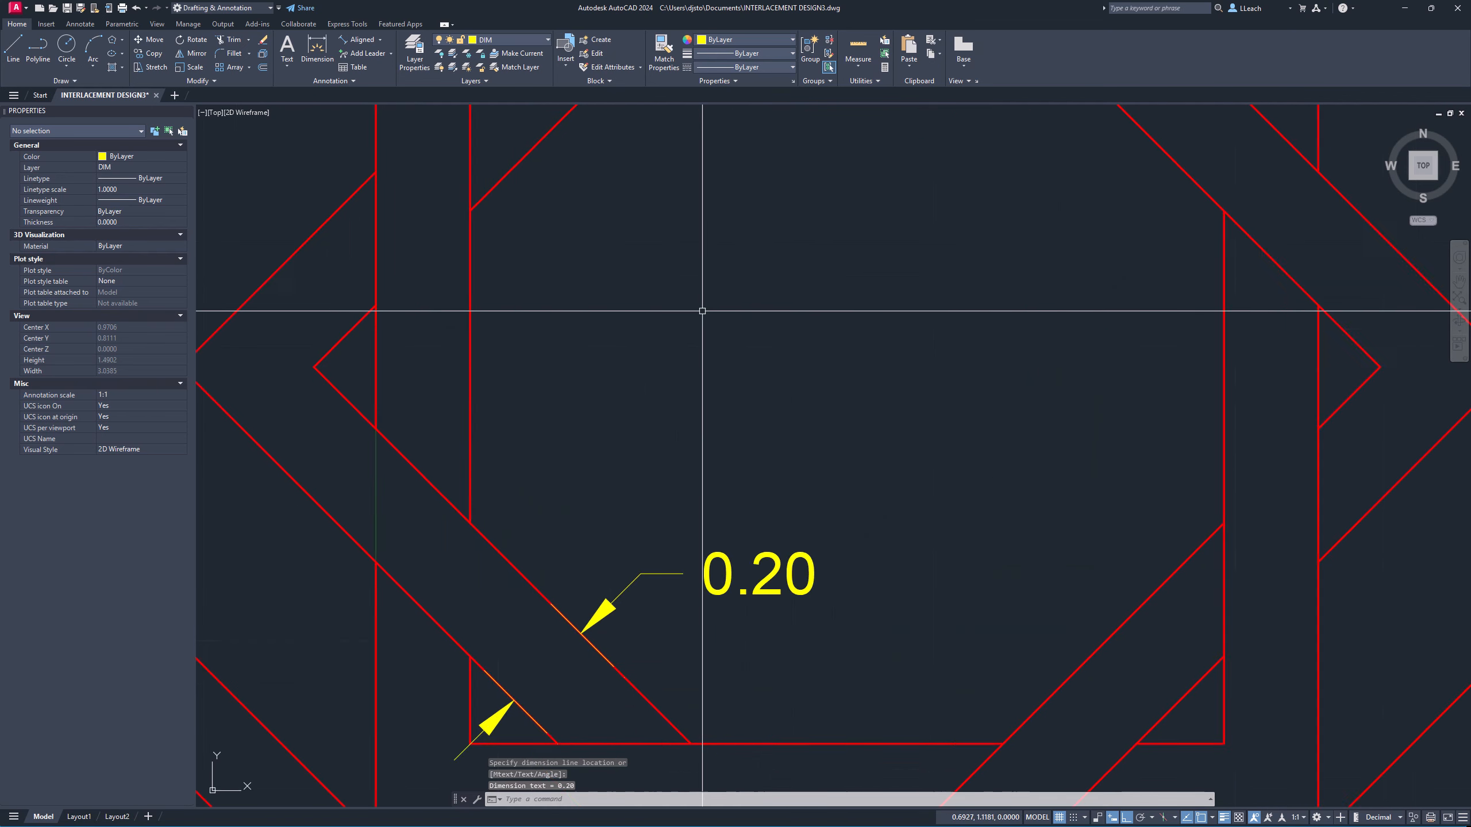
{"action": "scroll", "coordinate": [699, 305], "scroll_direction": "up", "scroll_amount": 2}
{"action": "scroll", "coordinate": [699, 293], "scroll_direction": "down", "scroll_amount": 6}
{"action": "middle_click_drag", "start_coordinate": [699, 290], "coordinate": [693, 365]}
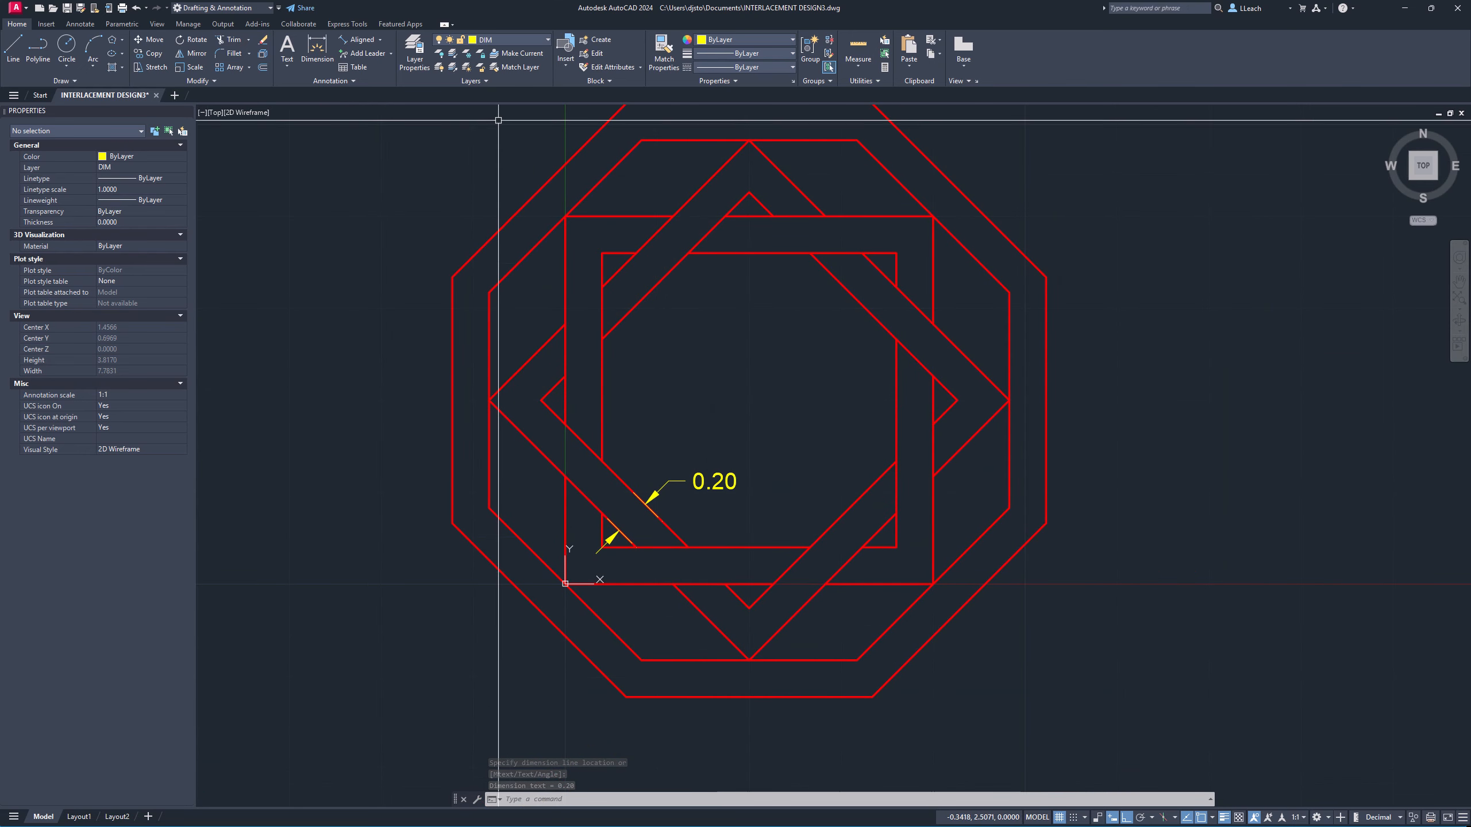
Add an angular dimension between the outer octagon's top edge and its upper-left slanted edge.
{"action": "left_click", "coordinate": [380, 40]}
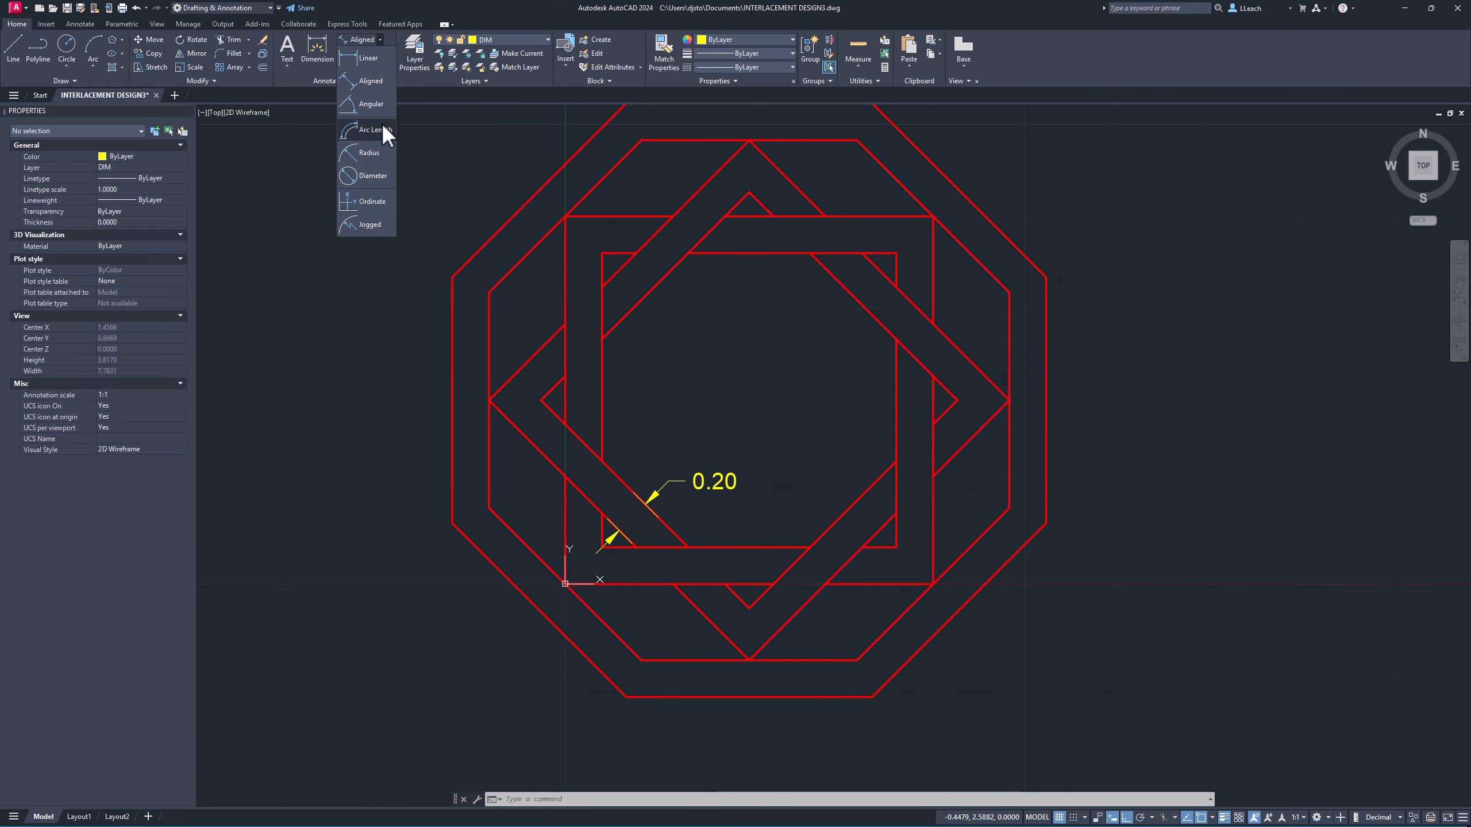
{"action": "left_click", "coordinate": [373, 105]}
{"action": "scroll", "coordinate": [630, 232], "scroll_direction": "up", "scroll_amount": 2}
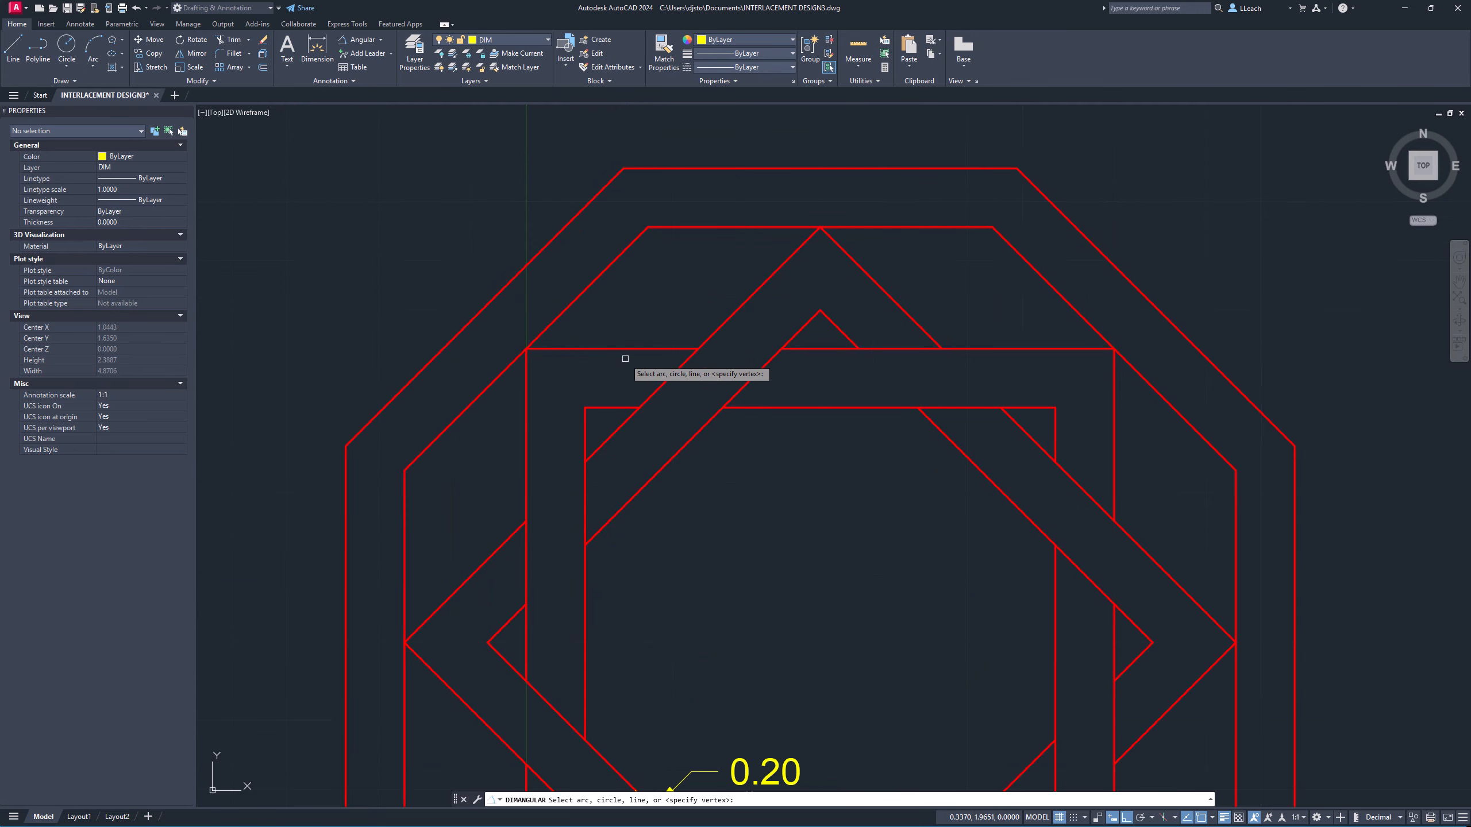
{"action": "left_click", "coordinate": [712, 169]}
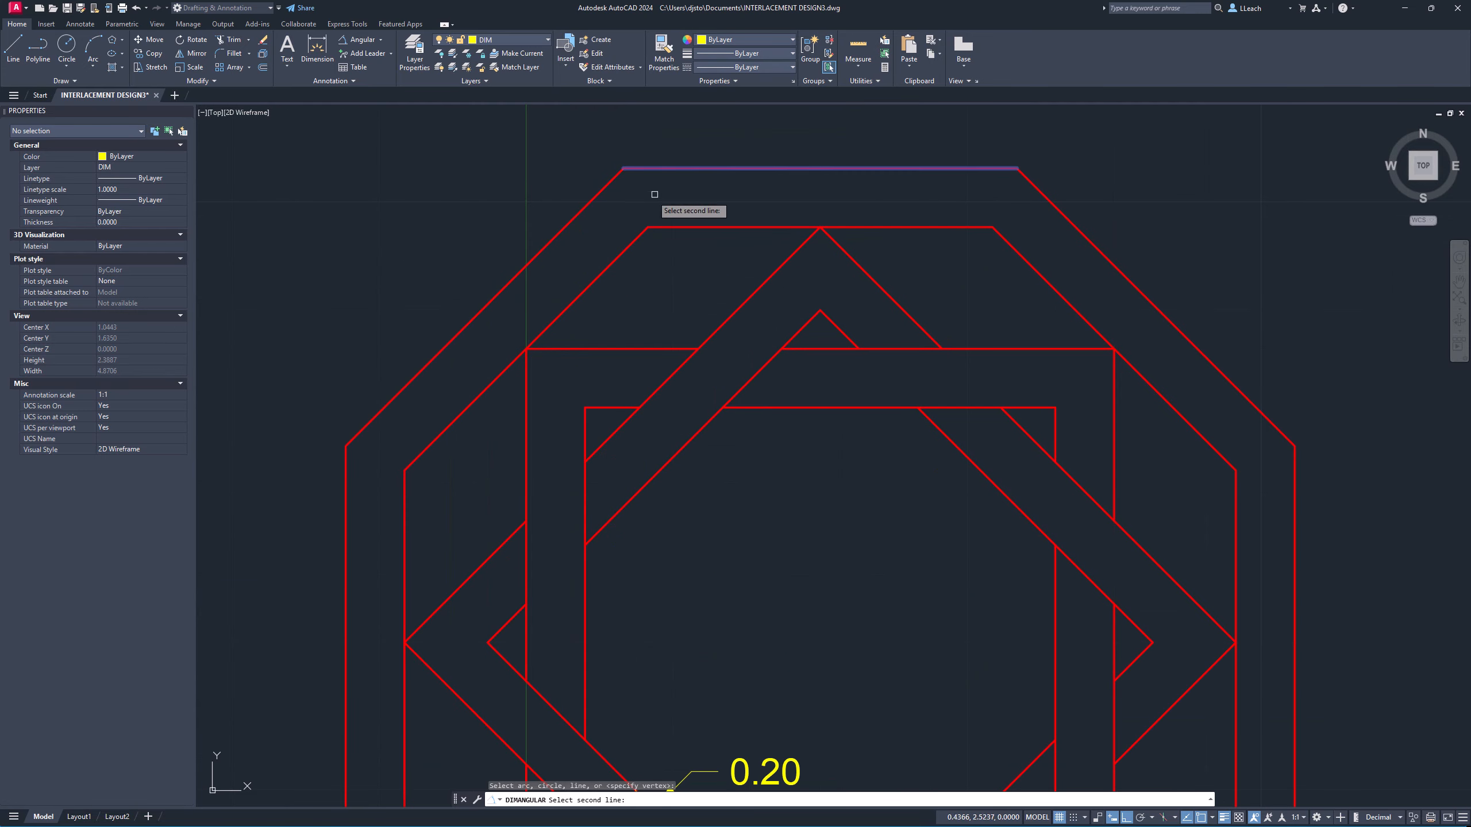
{"action": "left_click", "coordinate": [579, 218]}
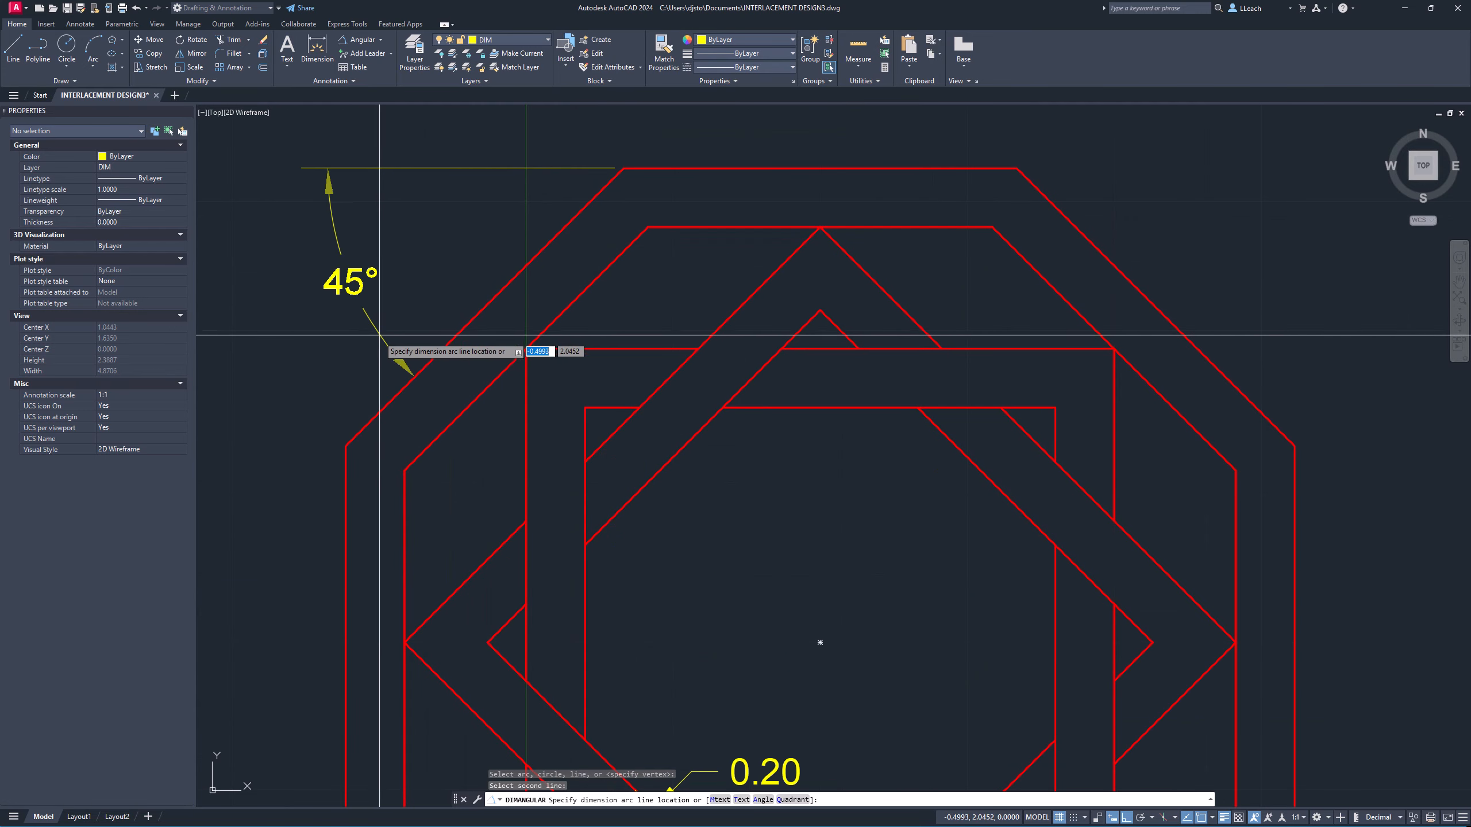
{"action": "left_click", "coordinate": [384, 356]}
{"action": "scroll", "coordinate": [584, 367], "scroll_direction": "up", "scroll_amount": 3}
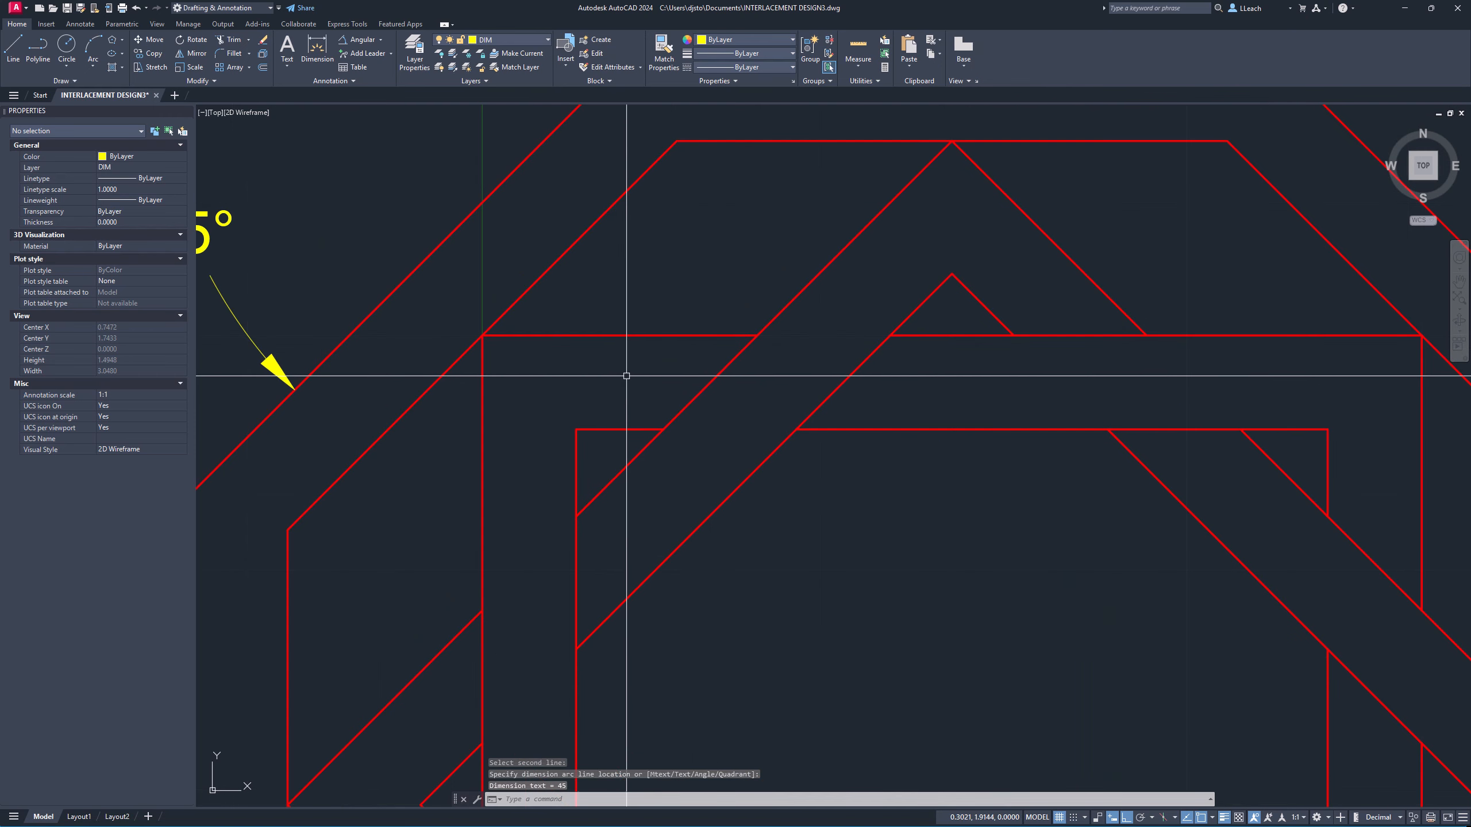
{"action": "scroll", "coordinate": [637, 380], "scroll_direction": "down", "scroll_amount": 3}
{"action": "scroll", "coordinate": [645, 381], "scroll_direction": "down", "scroll_amount": 3}
{"action": "scroll", "coordinate": [643, 342], "scroll_direction": "up", "scroll_amount": 1}
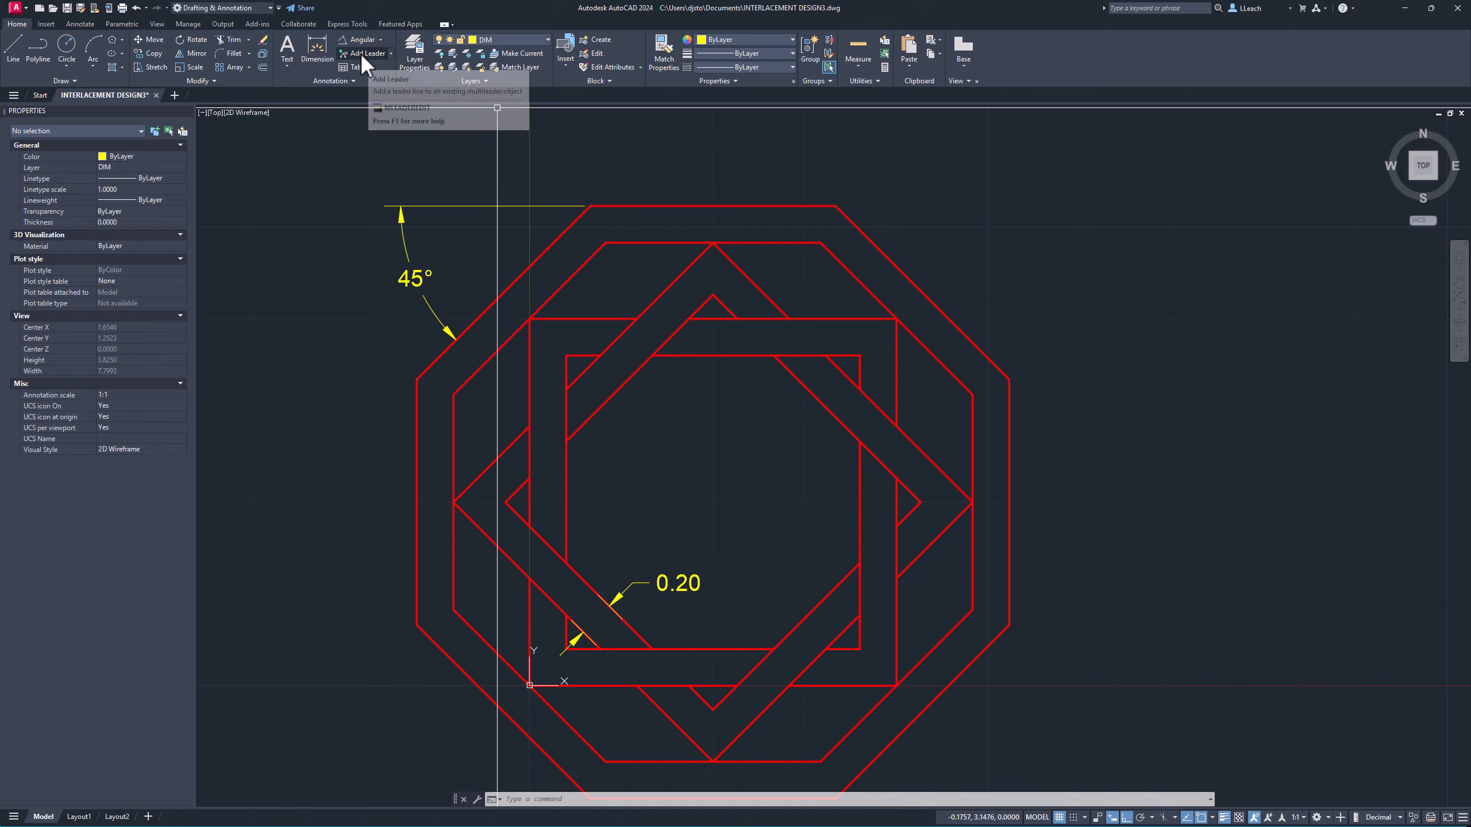
Start a multileader with its landing placed near the center of the design.
{"action": "left_click", "coordinate": [392, 52]}
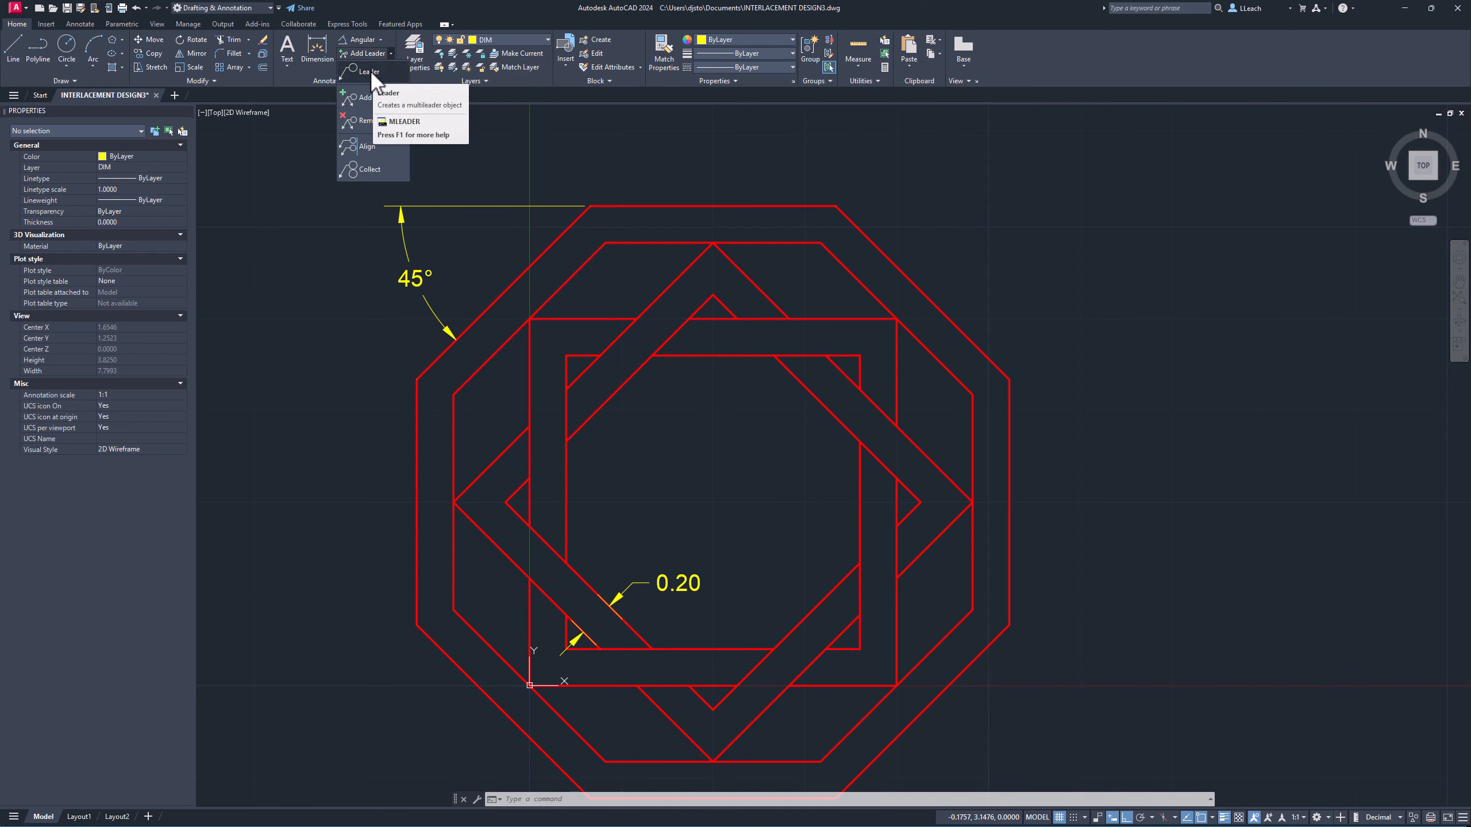
{"action": "left_click", "coordinate": [370, 70]}
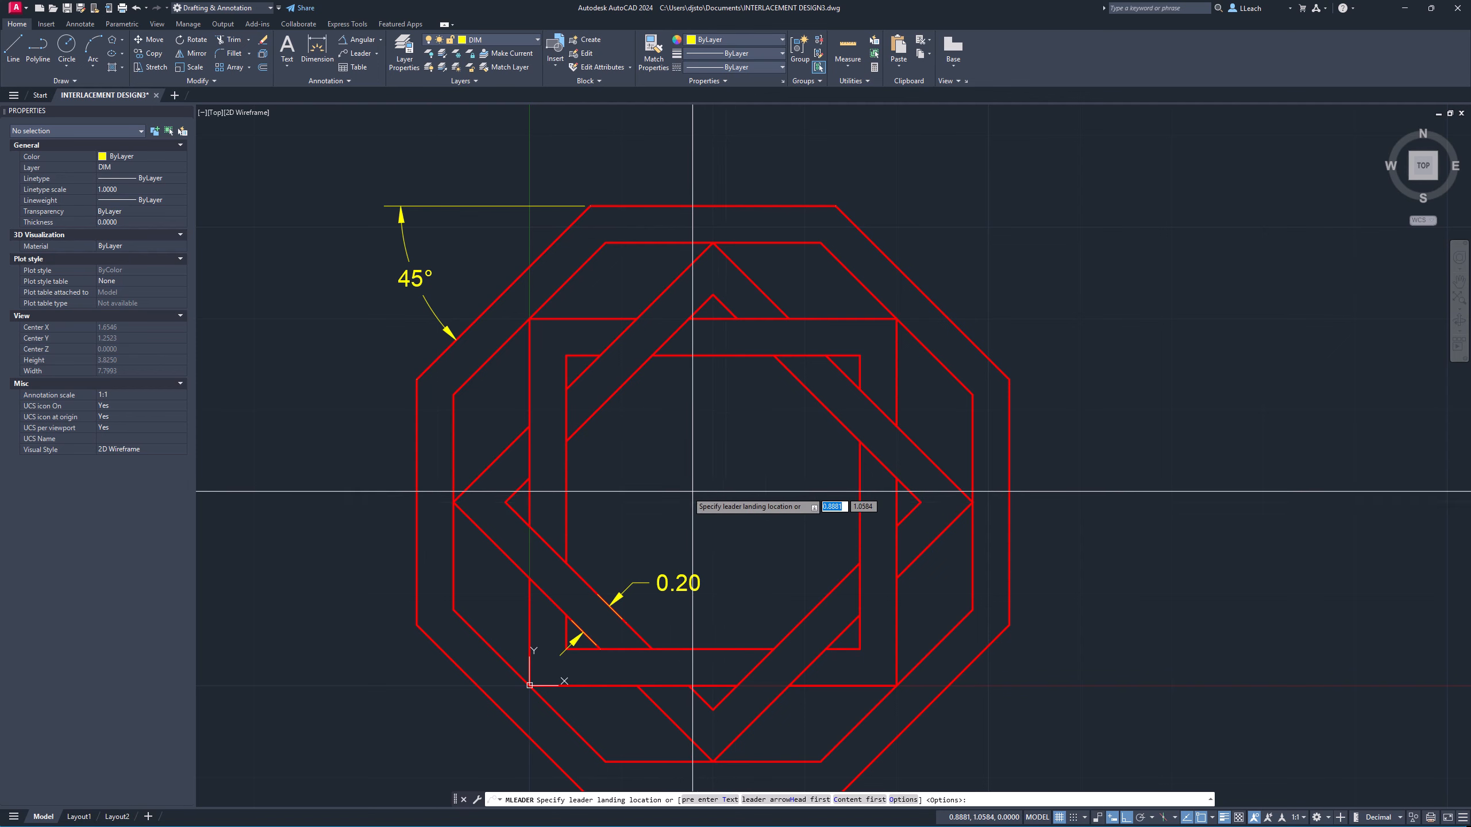
{"action": "left_click", "coordinate": [752, 502]}
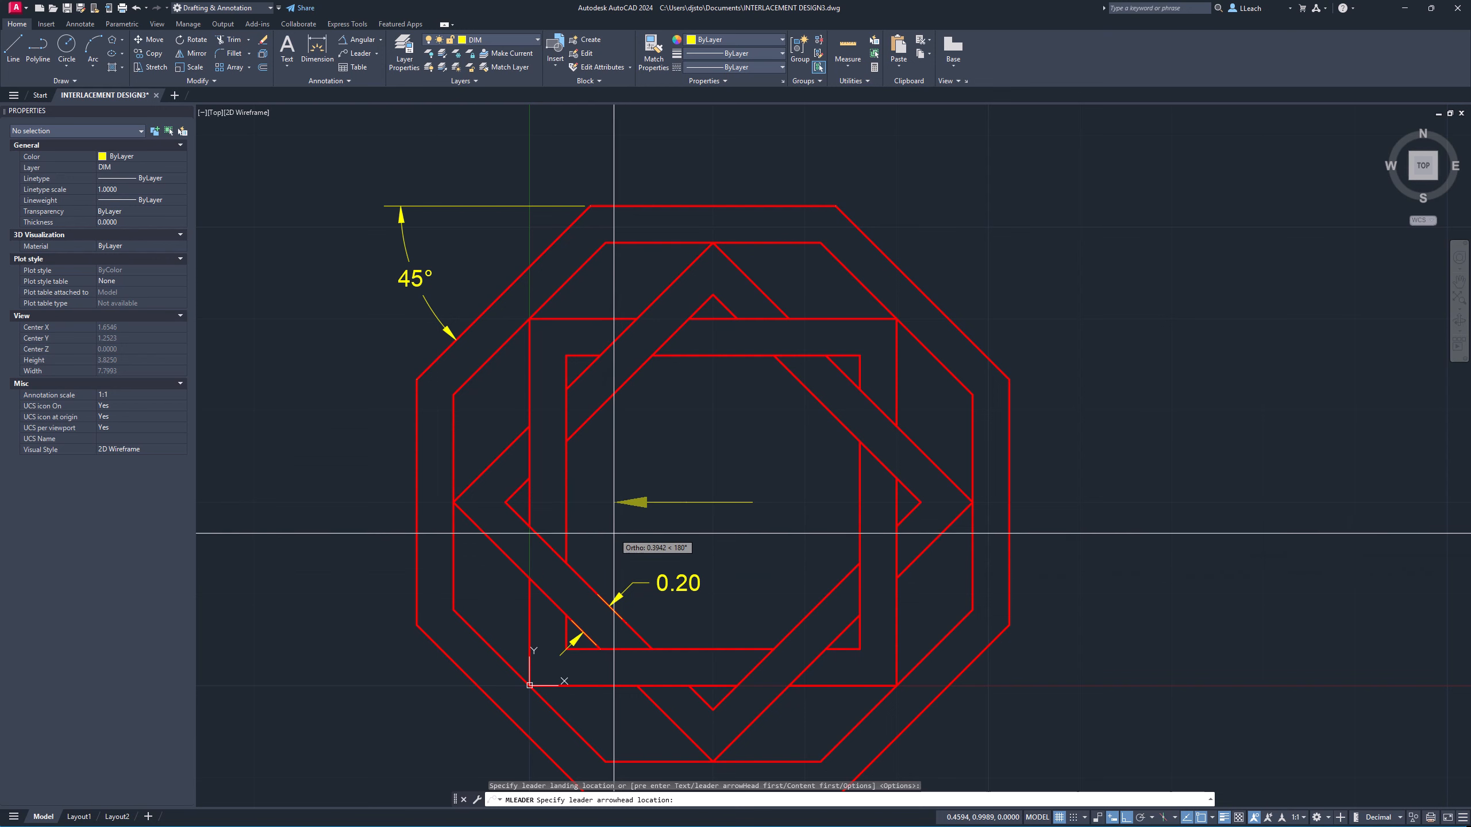
{"action": "middle_click_drag", "start_coordinate": [599, 541], "coordinate": [603, 481]}
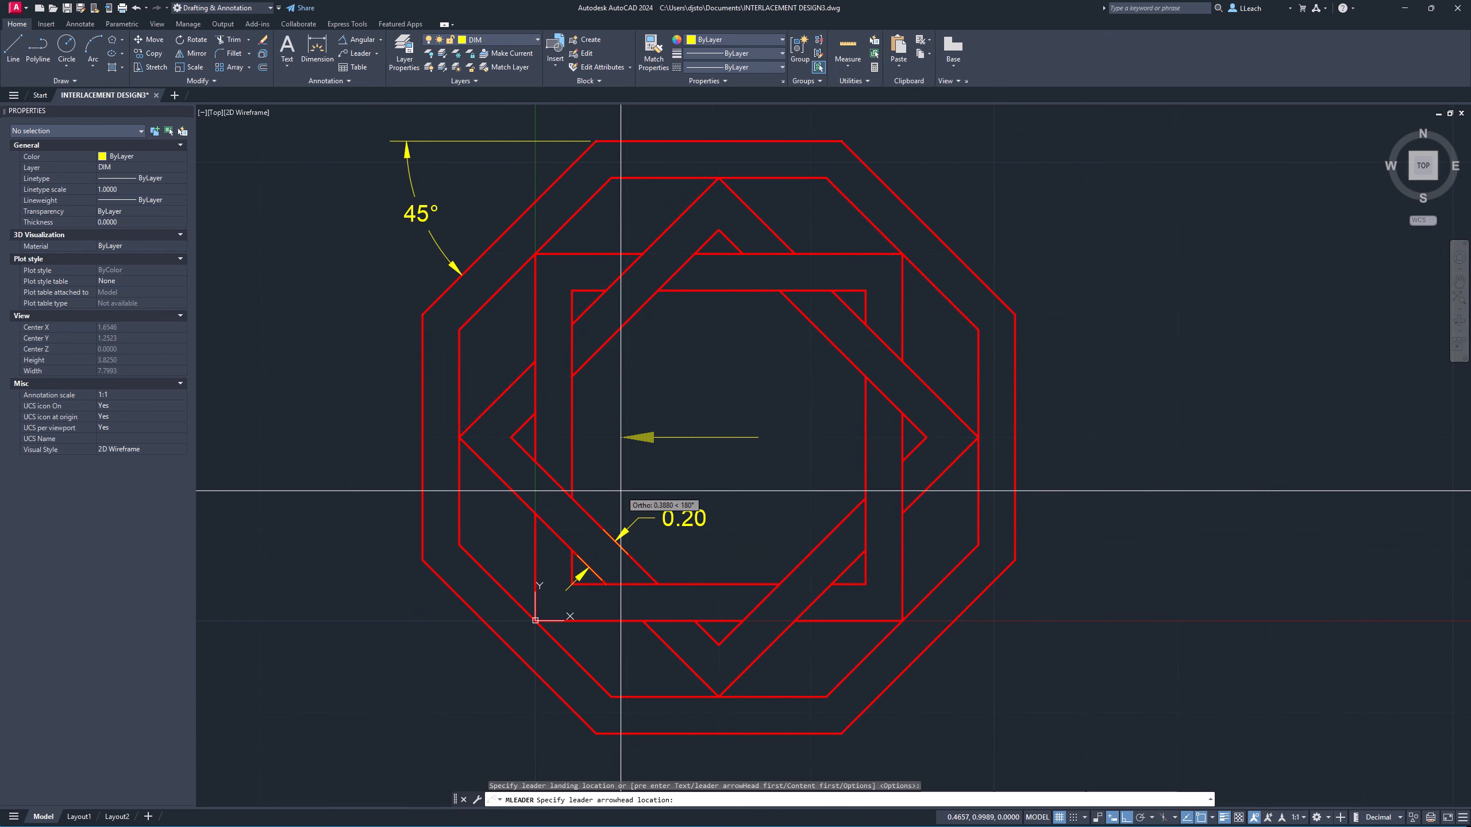